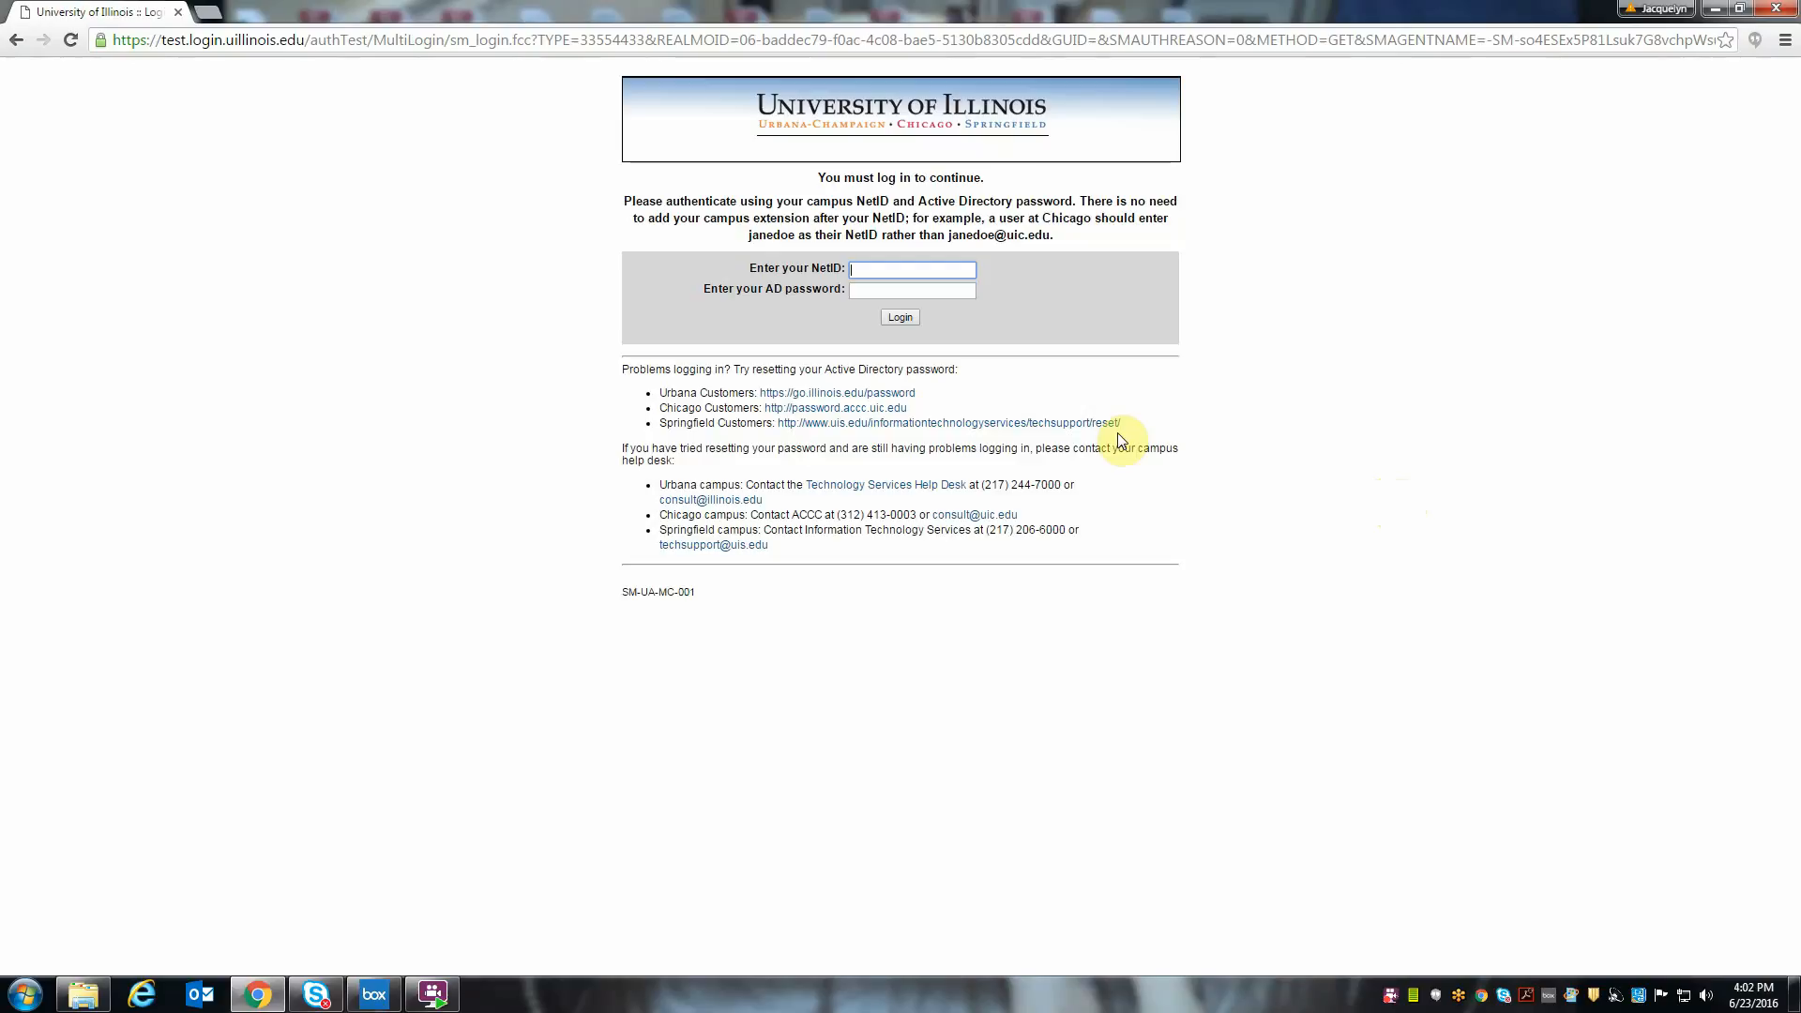
- Log in with the campus NetID and Active Directory password
{"action": "key", "text": "Down"}
{"action": "key", "text": "Tab"}
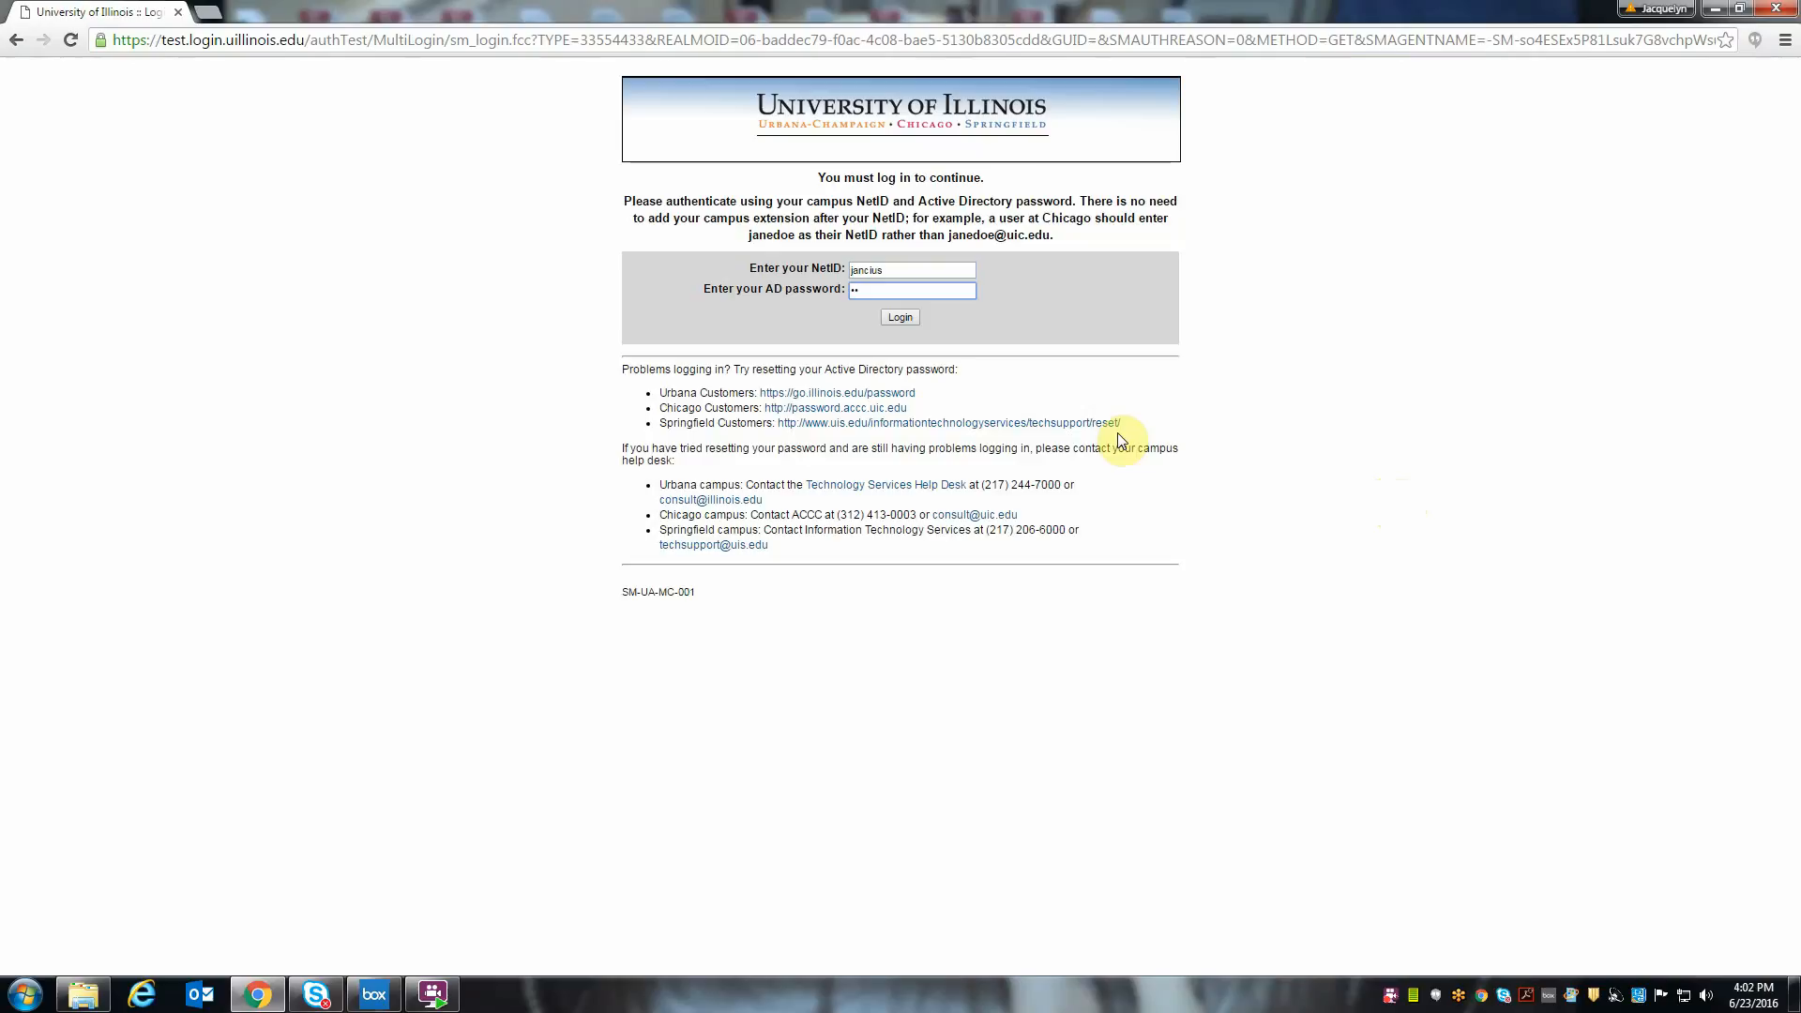
{"action": "type", "text": "••••••••"}
{"action": "left_click", "coordinate": [906, 319]}
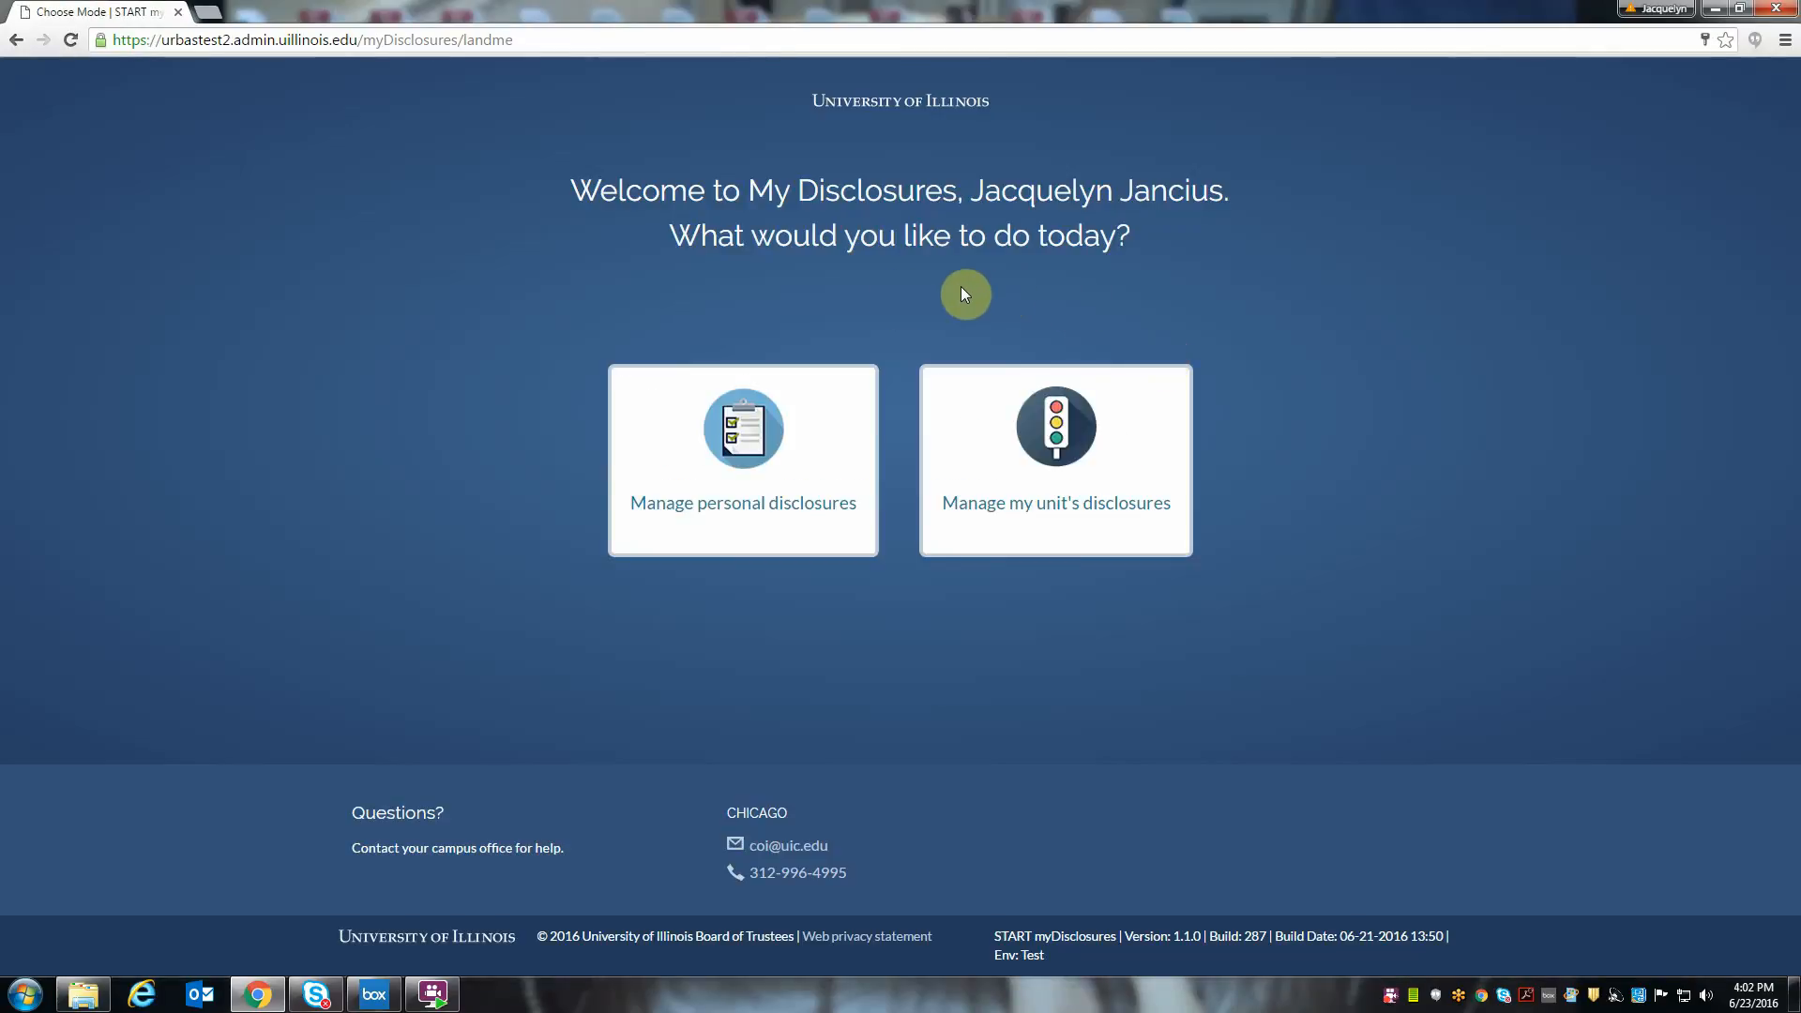
- Open personal disclosures and submit the screening with Academic Staff/Academic Professional/Faculty/Postdoctoral Associate status and No / Not applicable for questions 2 to 4
{"action": "left_click", "coordinate": [737, 522]}
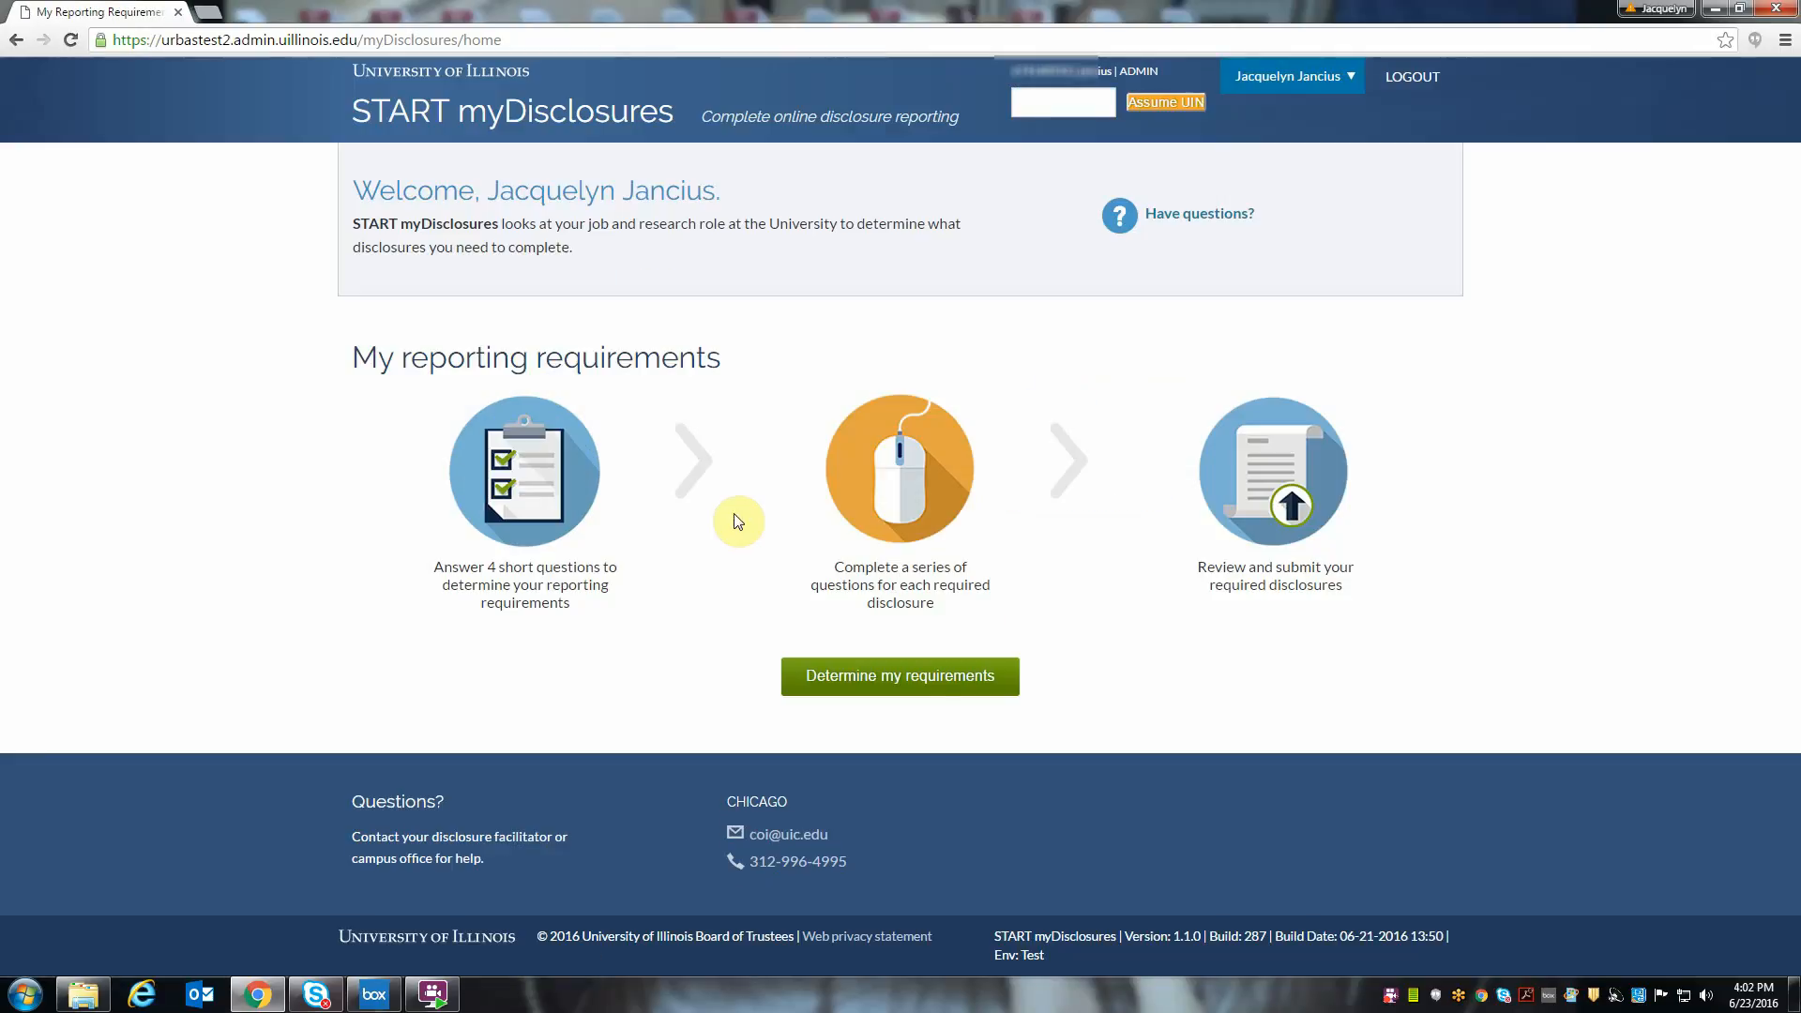
{"action": "left_click", "coordinate": [885, 675]}
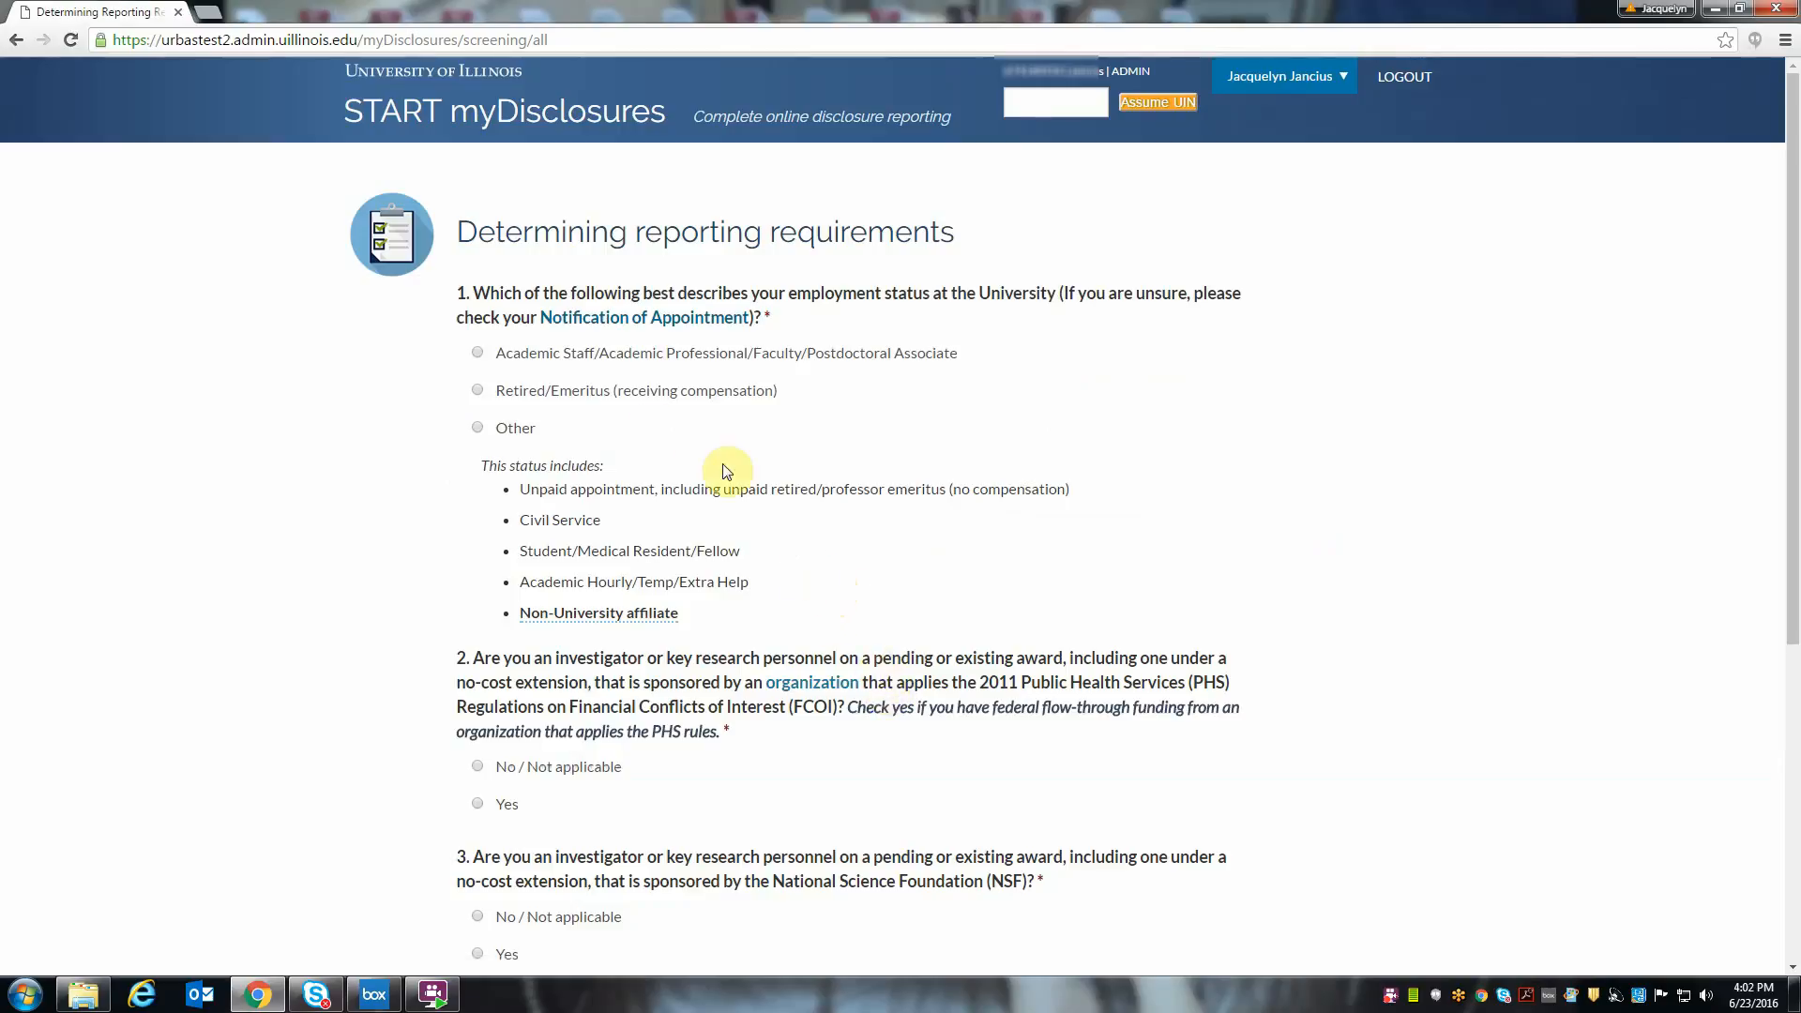
{"action": "left_click", "coordinate": [477, 353]}
{"action": "scroll", "coordinate": [695, 519], "scroll_direction": "down", "scroll_amount": 1}
{"action": "left_click", "coordinate": [478, 674]}
{"action": "scroll", "coordinate": [568, 656], "scroll_direction": "down", "scroll_amount": 4}
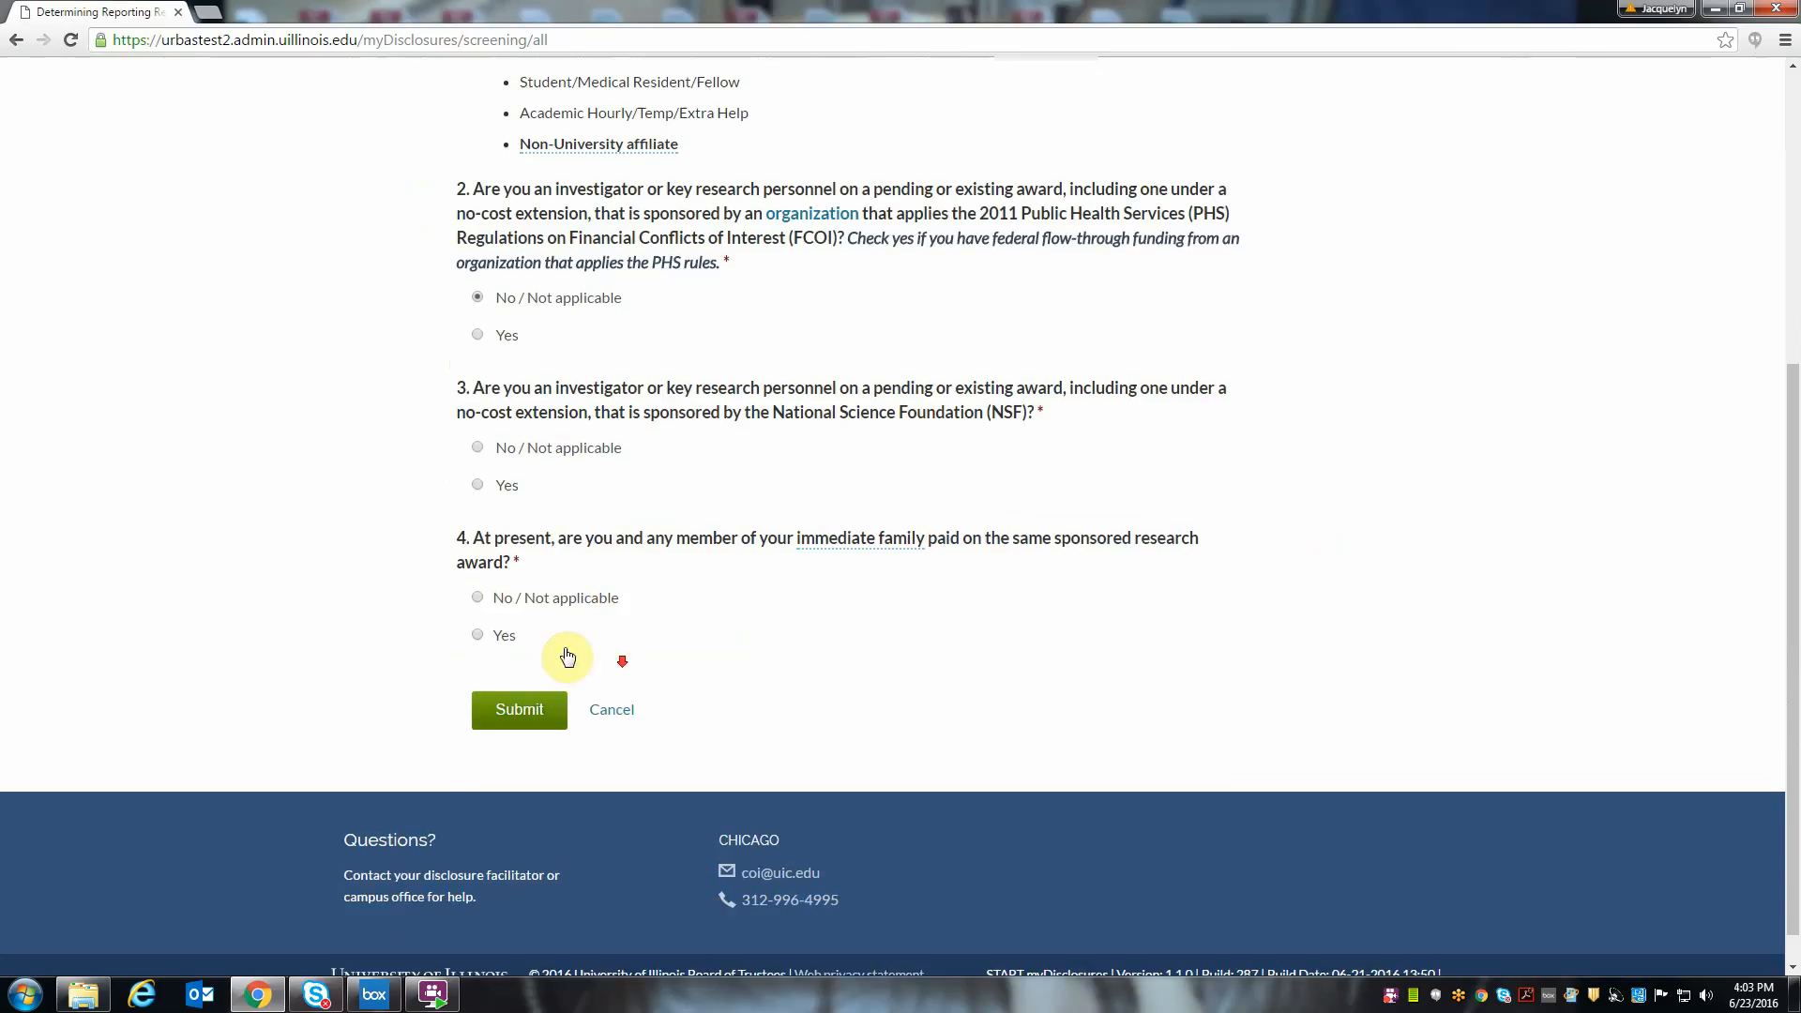
{"action": "left_click", "coordinate": [482, 450]}
{"action": "left_click", "coordinate": [478, 597]}
{"action": "left_click", "coordinate": [498, 702]}
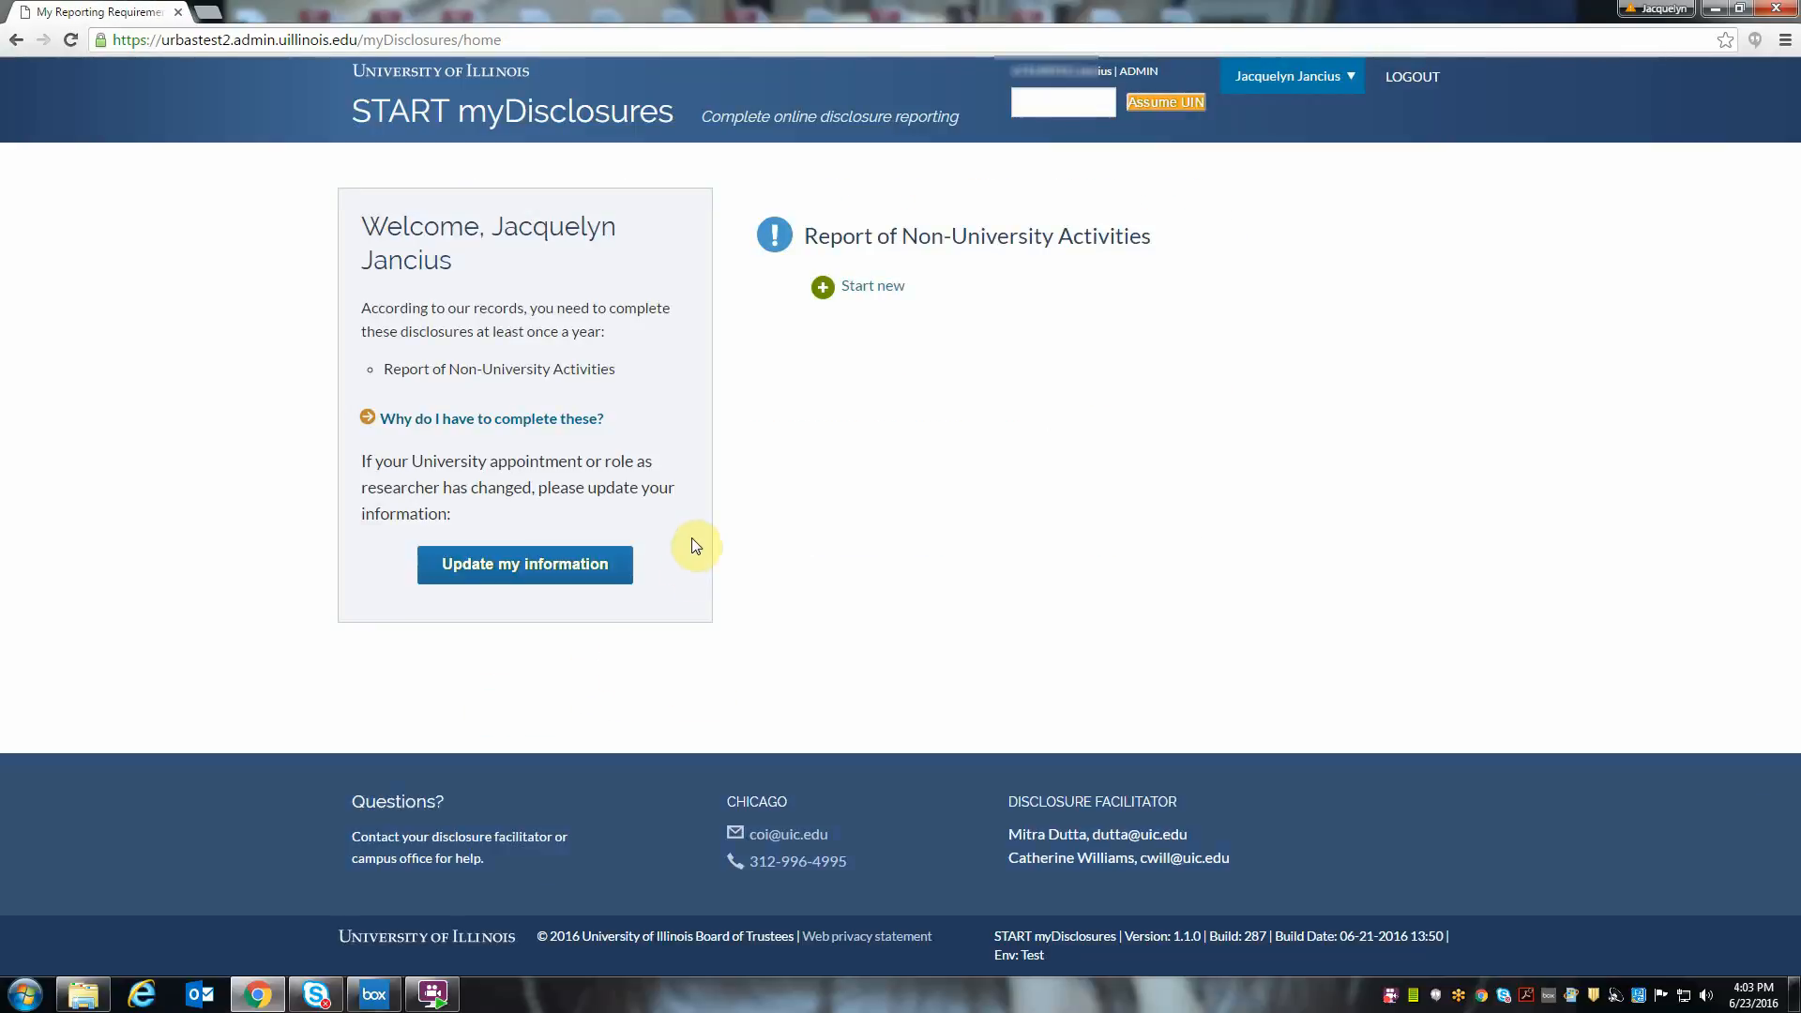
- Change the PHS-sponsored award answer in the screening to Yes, submit it, and expand the explanation of why the disclosures are required
{"action": "left_click", "coordinate": [540, 422]}
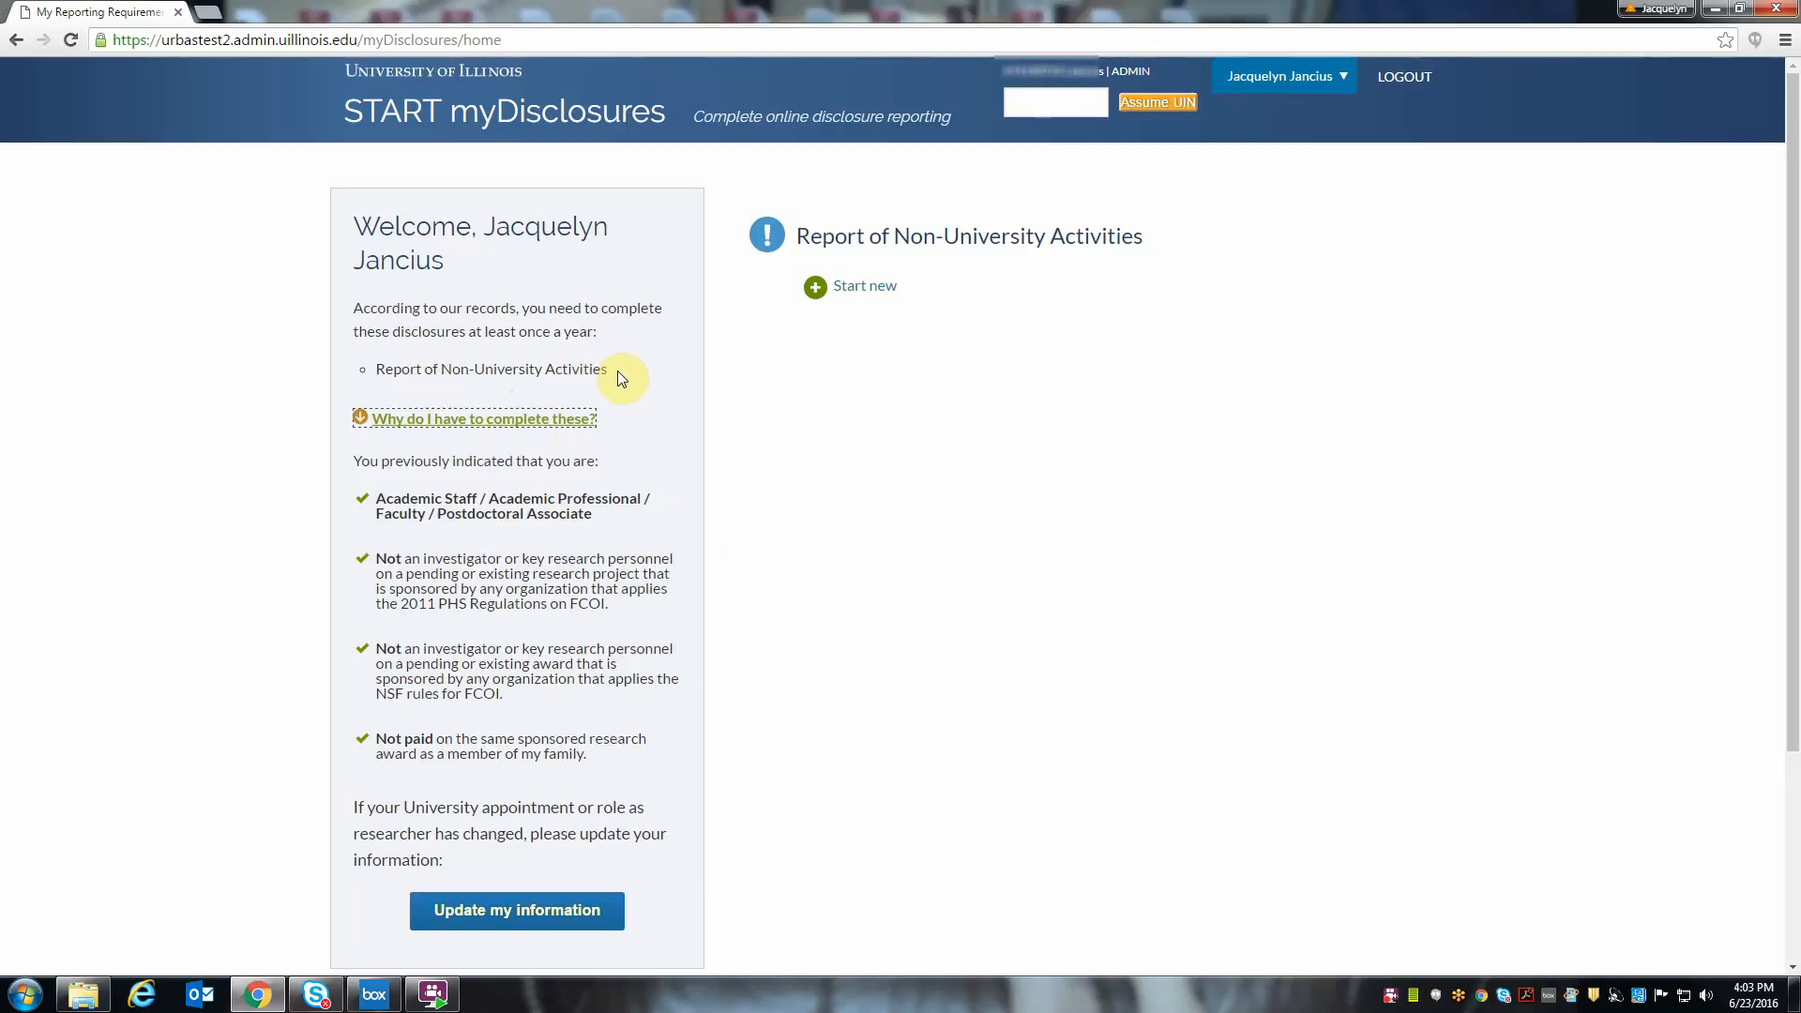
{"action": "left_click", "coordinate": [502, 912]}
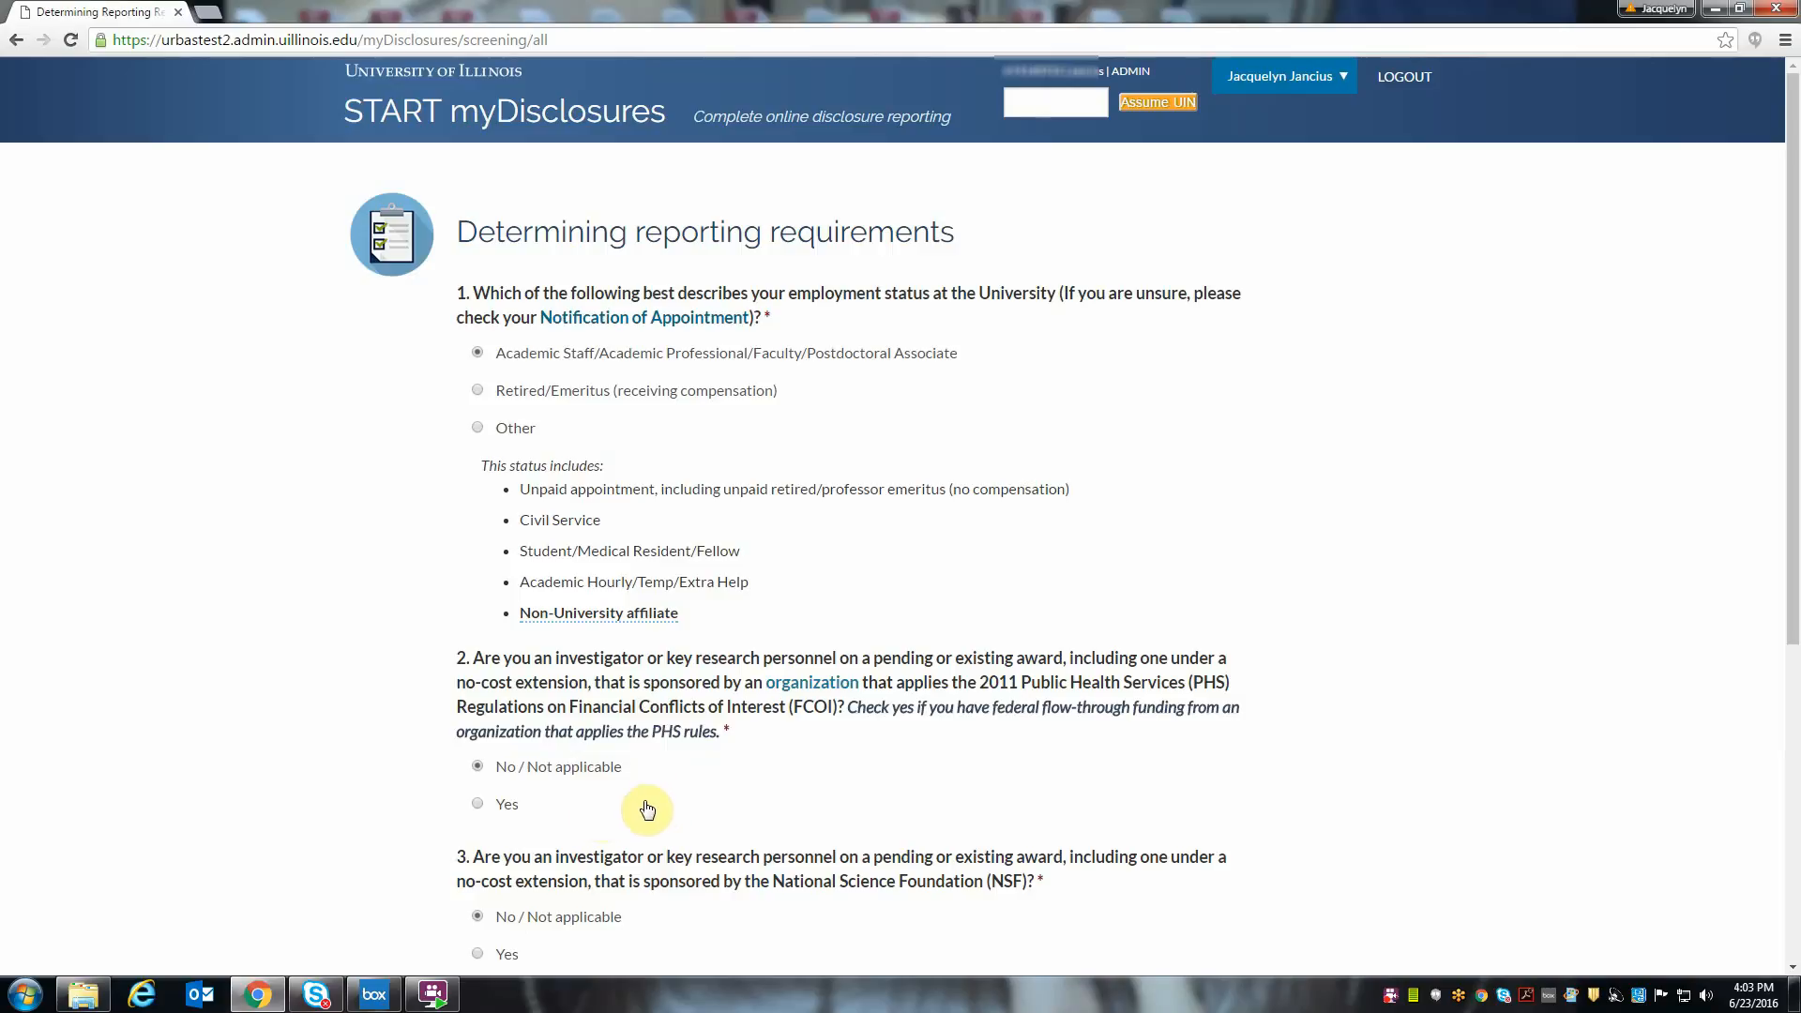
{"action": "left_click", "coordinate": [476, 804]}
{"action": "scroll", "coordinate": [615, 807], "scroll_direction": "down", "scroll_amount": 3}
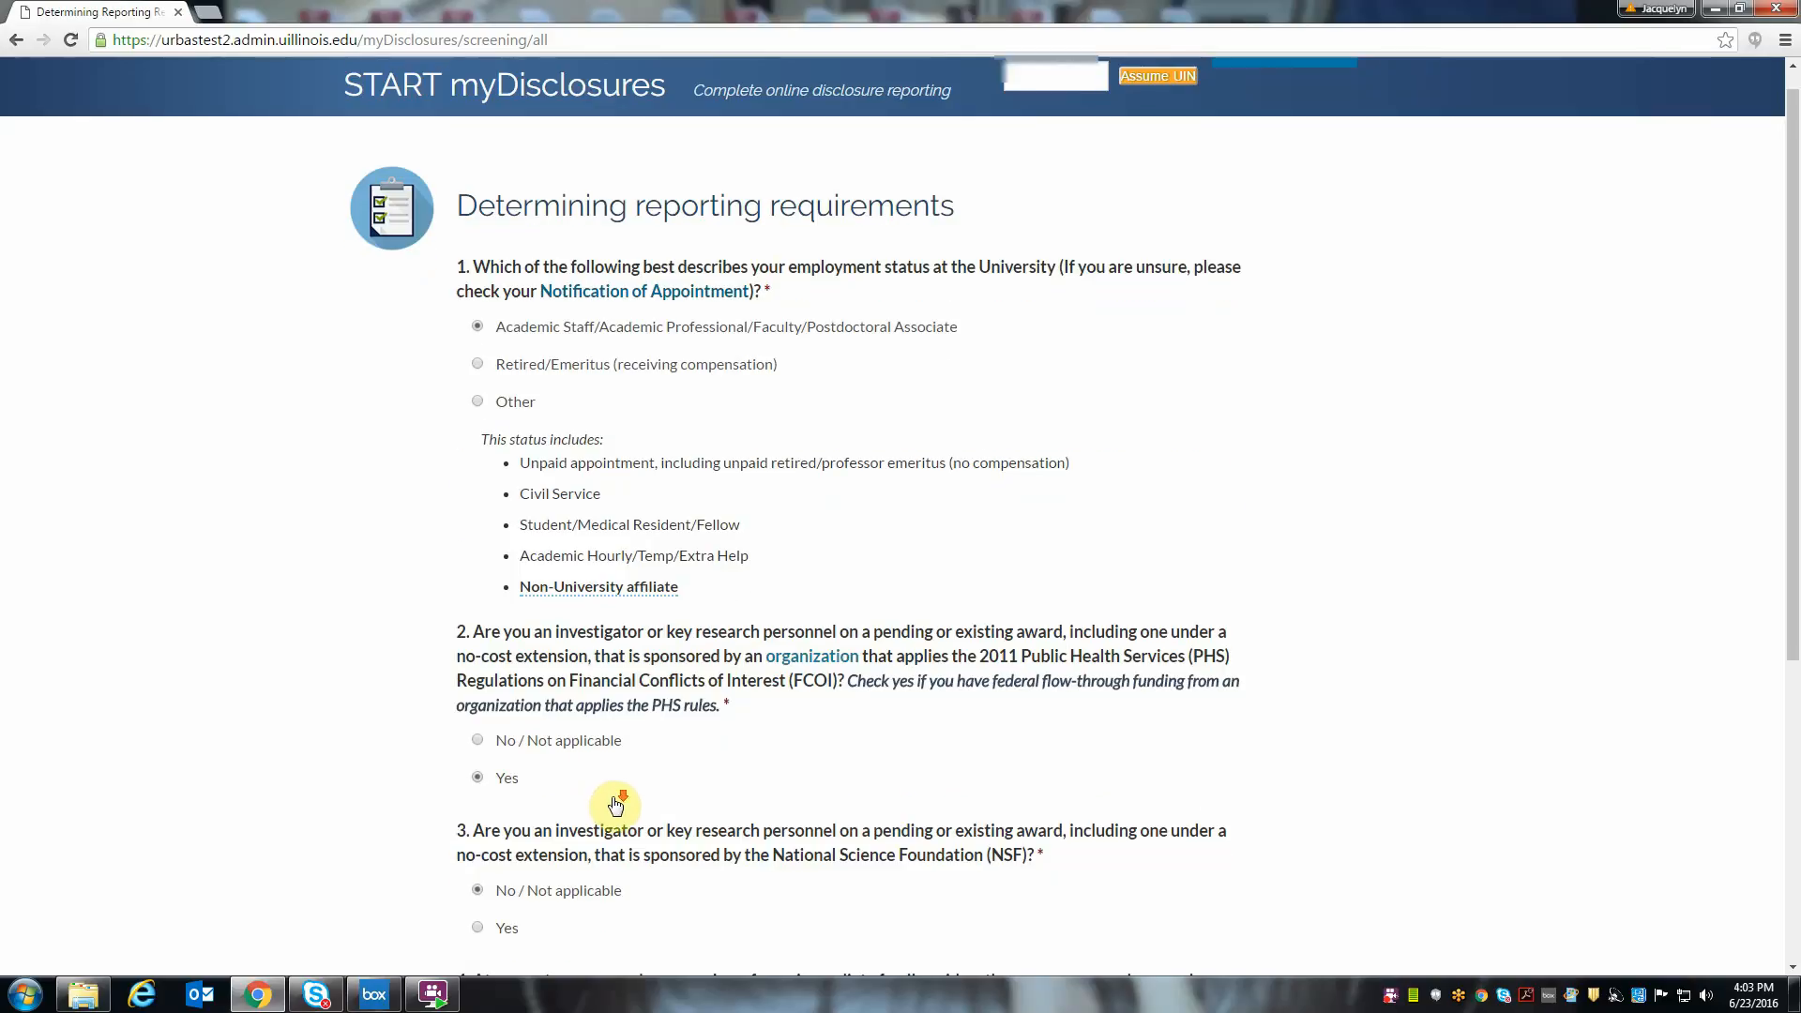
{"action": "left_click", "coordinate": [524, 893]}
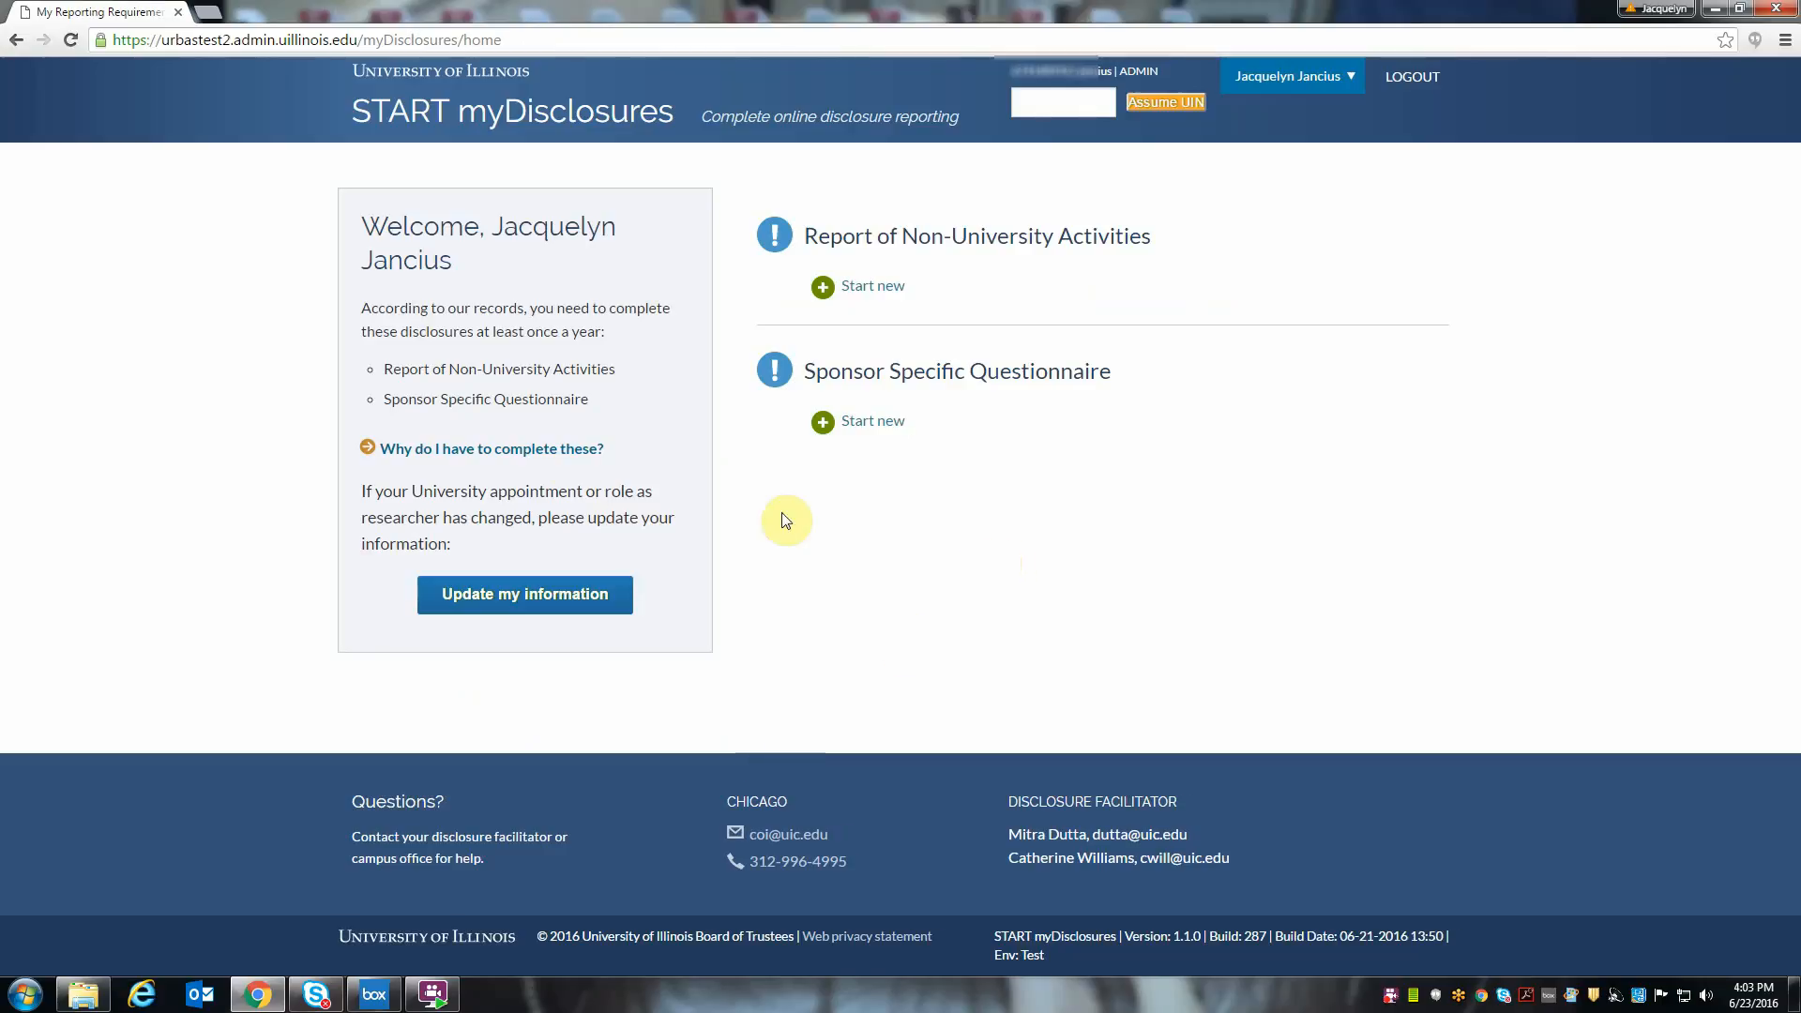
{"action": "left_click", "coordinate": [546, 454]}
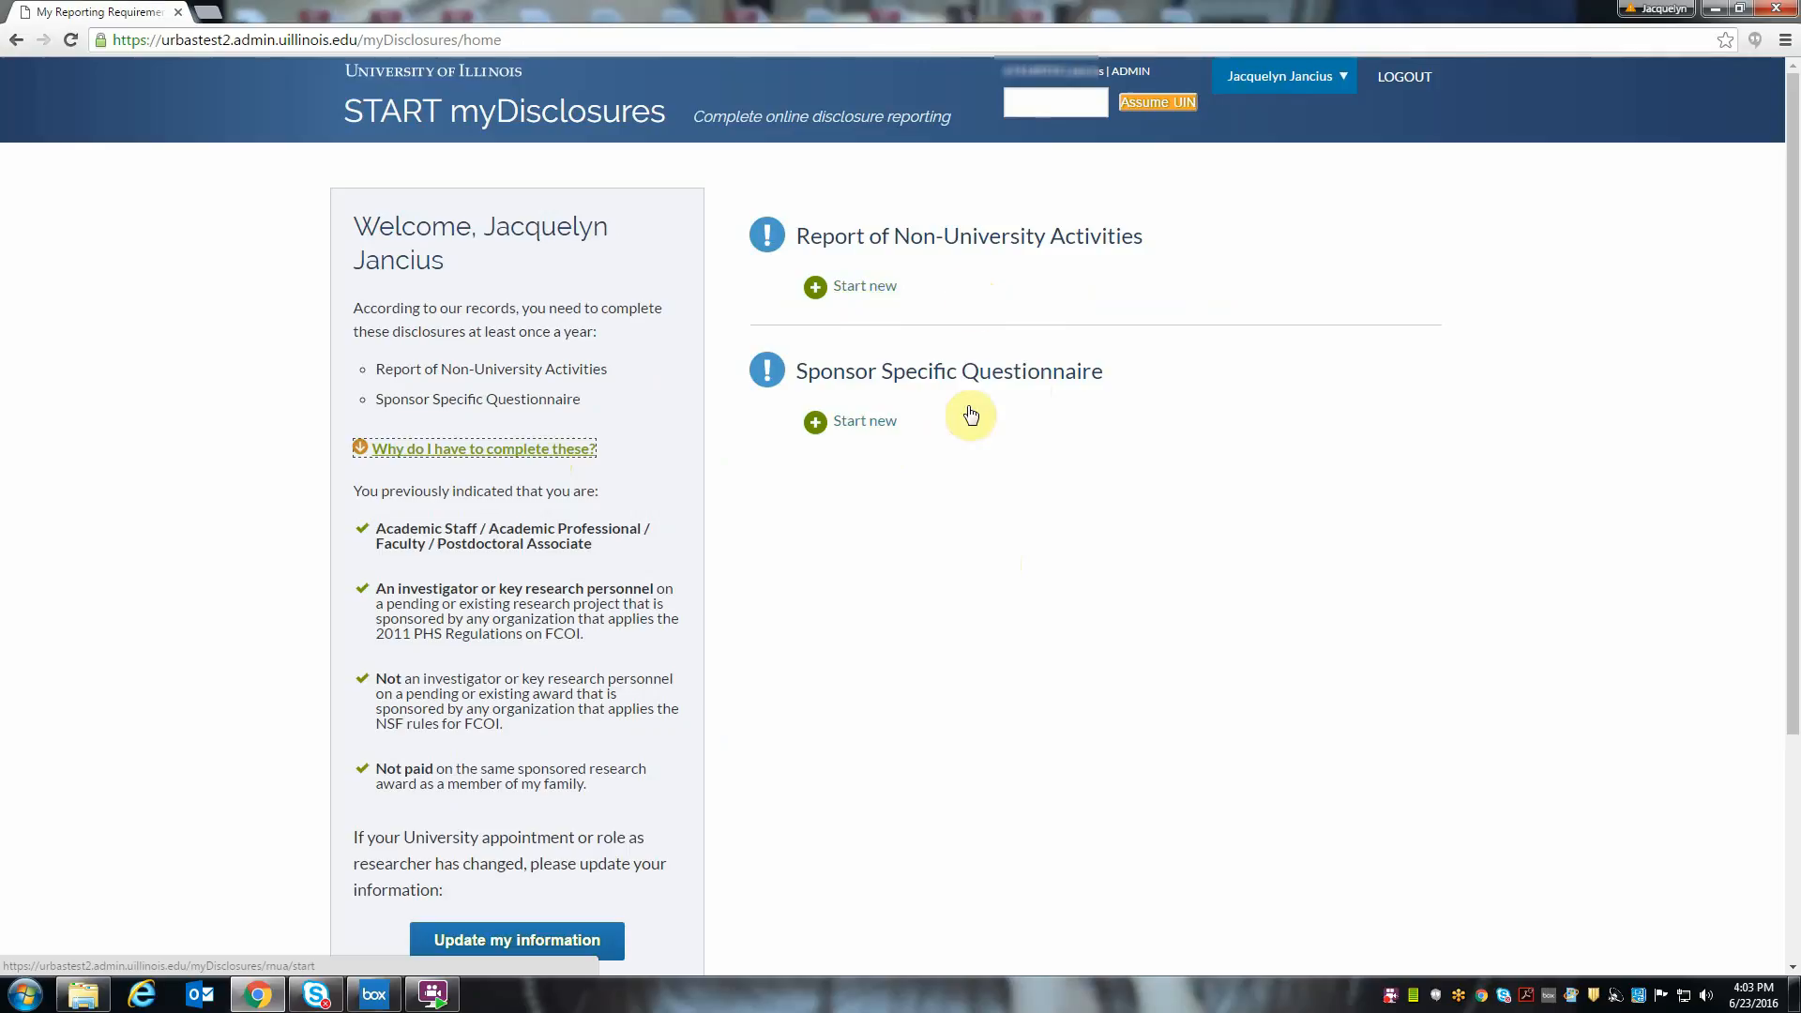
- Start a new Sponsor Specific Questionnaire and expand all four guideline topics to read through them
{"action": "left_click", "coordinate": [861, 431]}
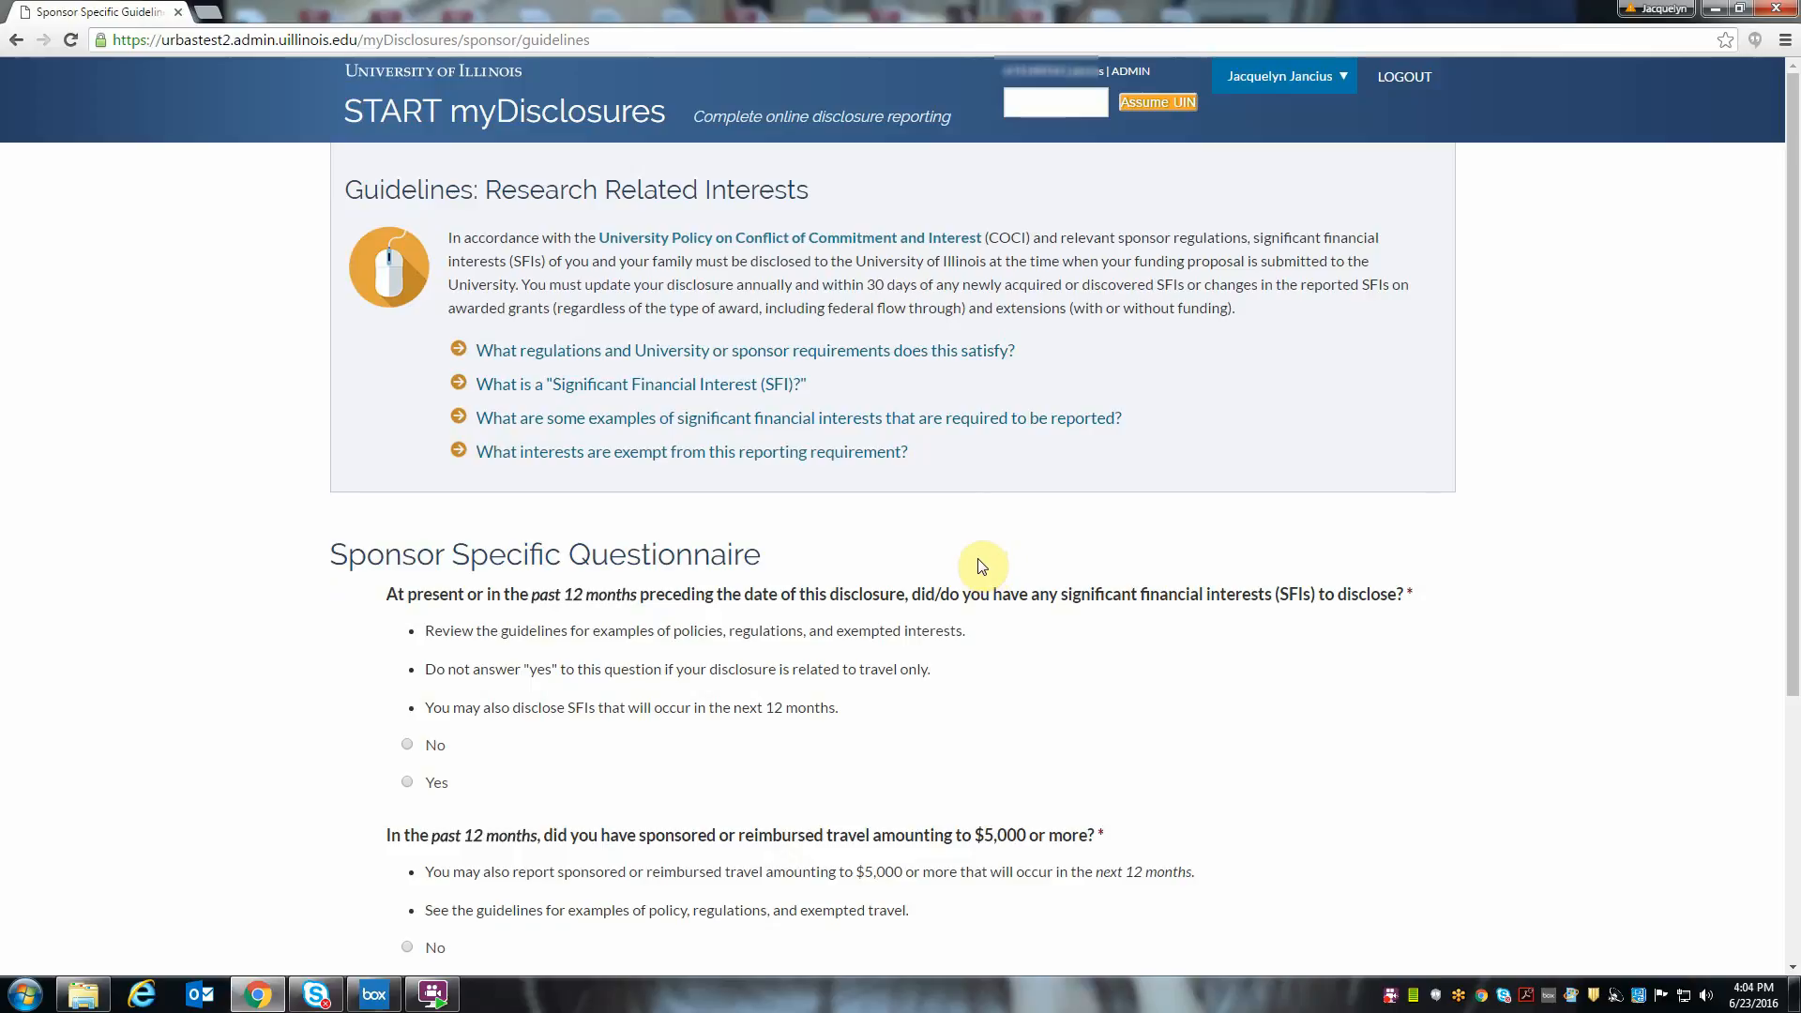
{"action": "left_click", "coordinate": [841, 352]}
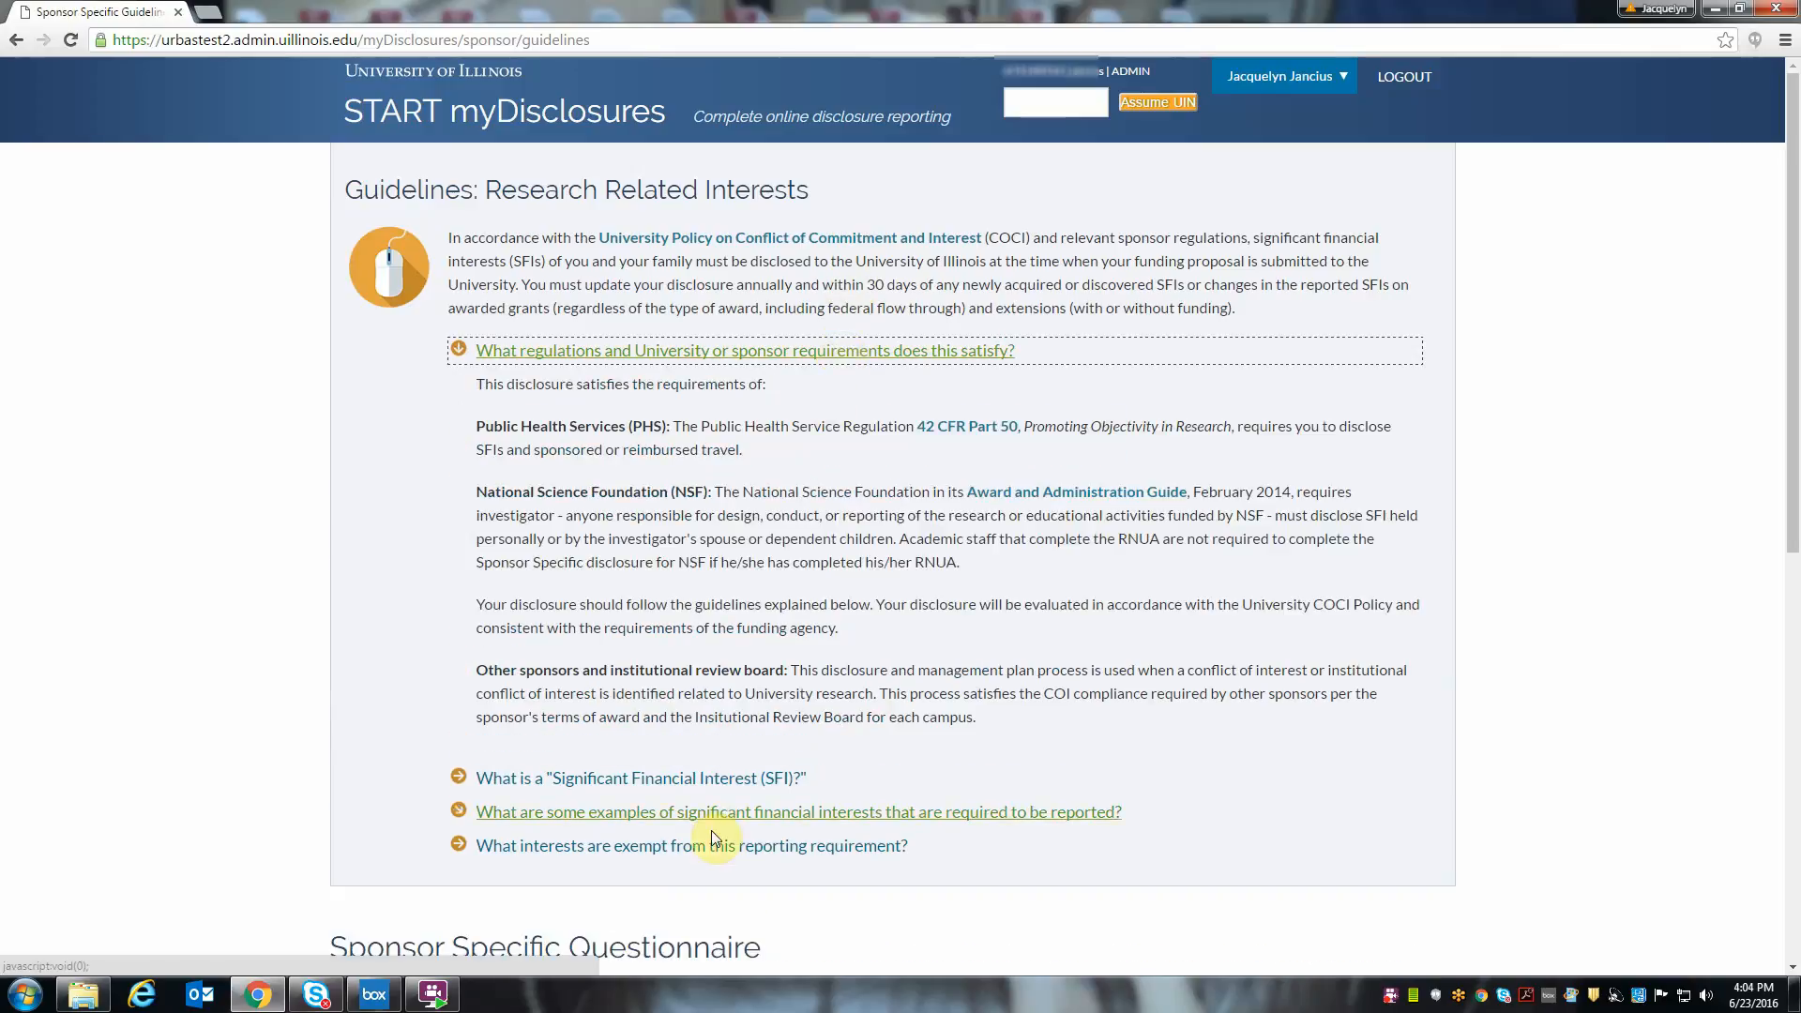
{"action": "left_click", "coordinate": [698, 780]}
{"action": "scroll", "coordinate": [792, 769], "scroll_direction": "down", "scroll_amount": 2}
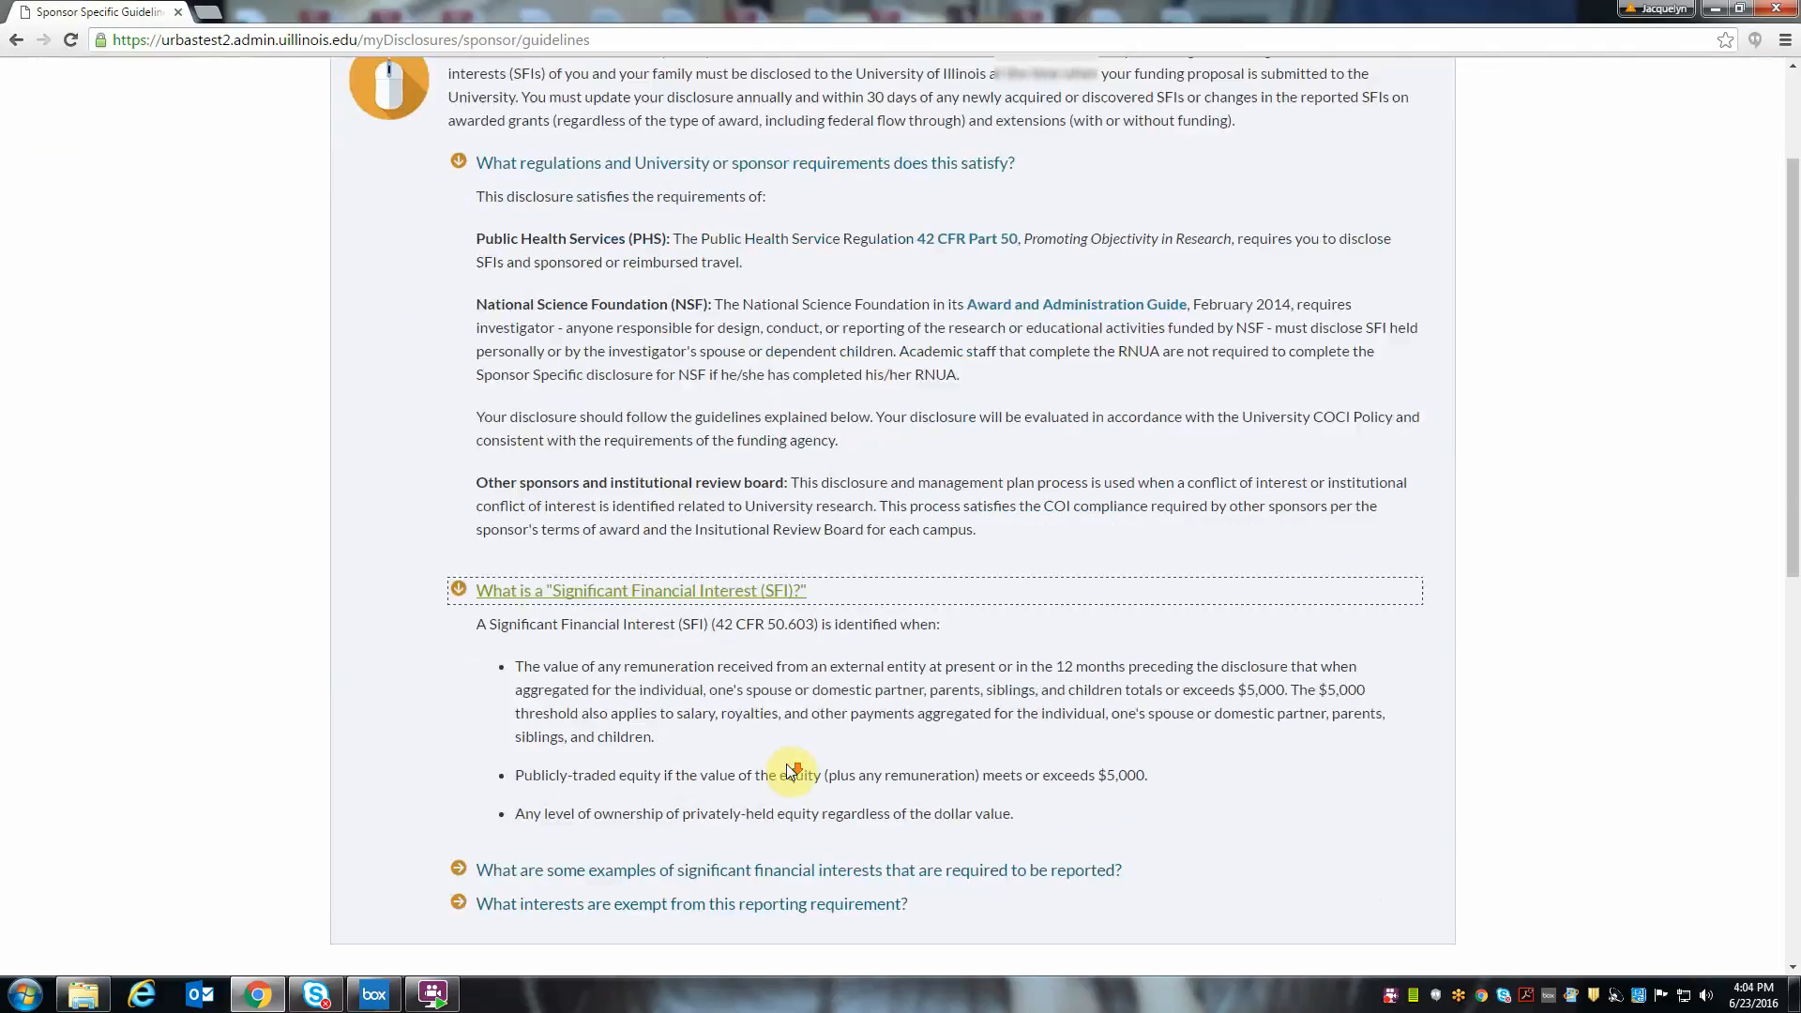
{"action": "left_click", "coordinate": [777, 864]}
{"action": "scroll", "coordinate": [786, 863], "scroll_direction": "down", "scroll_amount": 3}
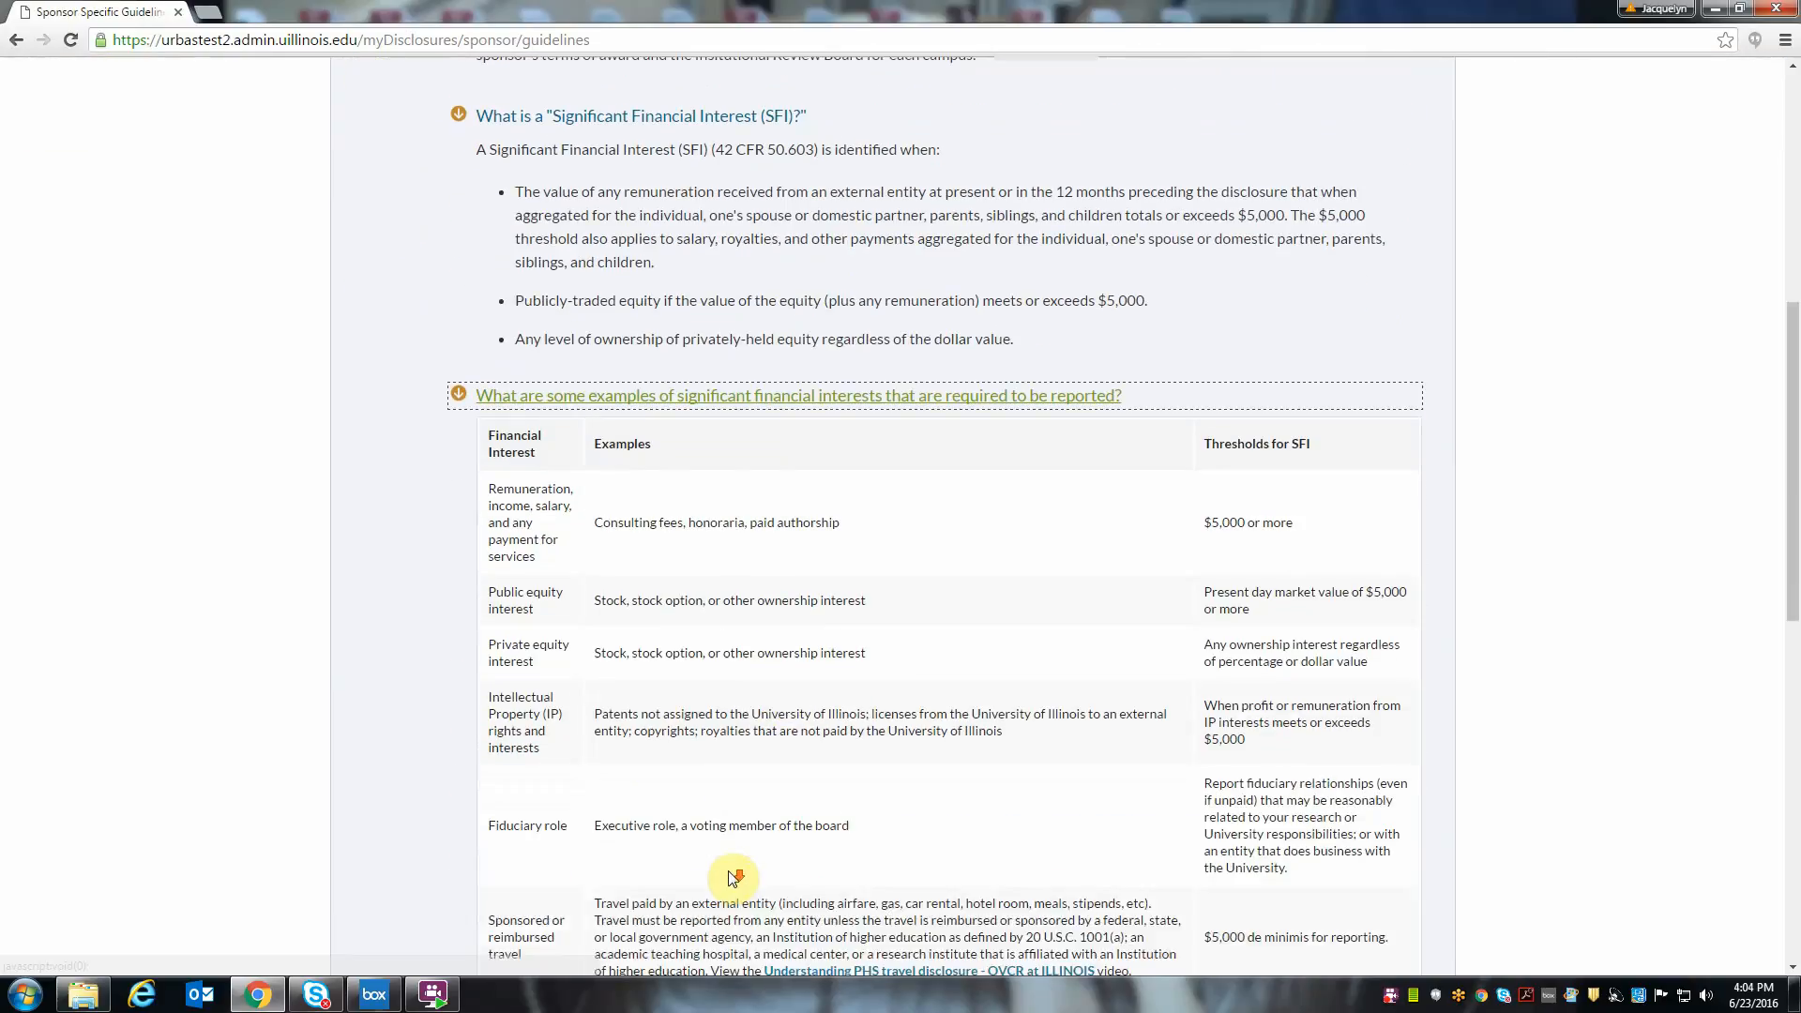
{"action": "scroll", "coordinate": [732, 873], "scroll_direction": "down", "scroll_amount": 5}
{"action": "left_click", "coordinate": [707, 676]}
{"action": "scroll", "coordinate": [938, 694], "scroll_direction": "down", "scroll_amount": 3}
{"action": "scroll", "coordinate": [937, 705], "scroll_direction": "down", "scroll_amount": 8}
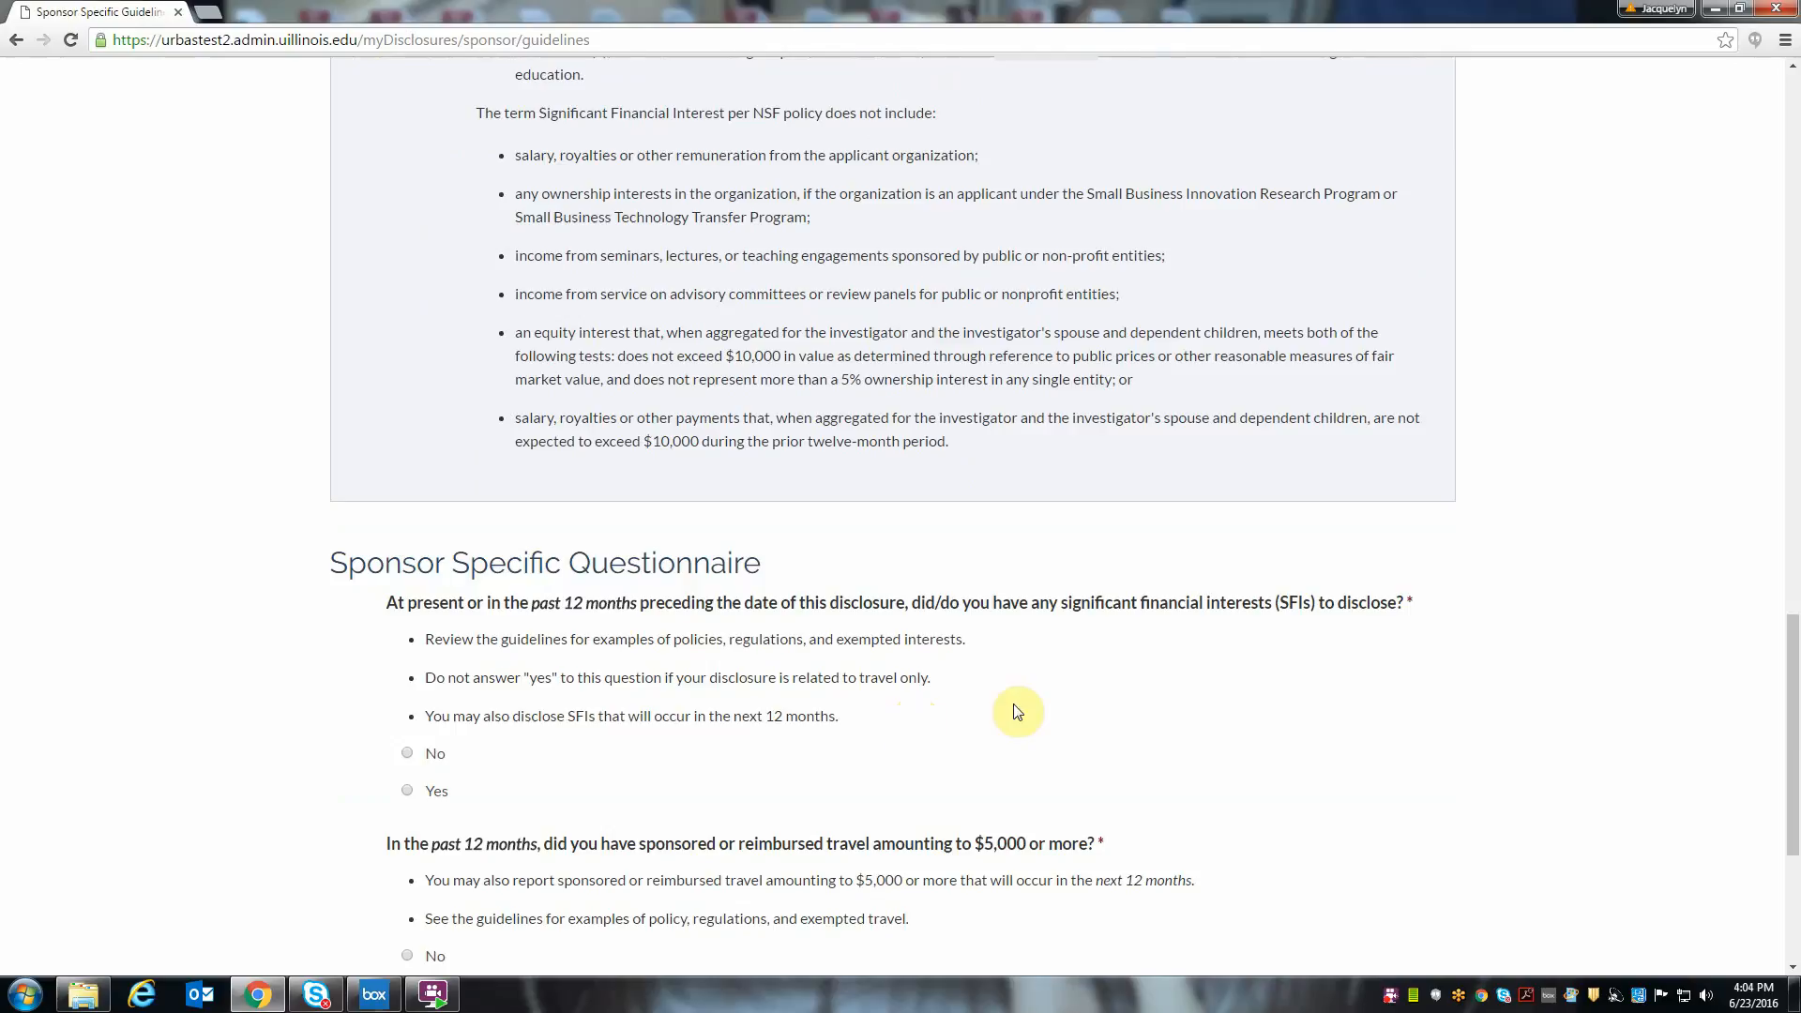
- Answer No to the financial interest and travel questions, save, tick the affirmation, and return to the guidelines without submitting
{"action": "scroll", "coordinate": [1018, 711], "scroll_direction": "down", "scroll_amount": 2}
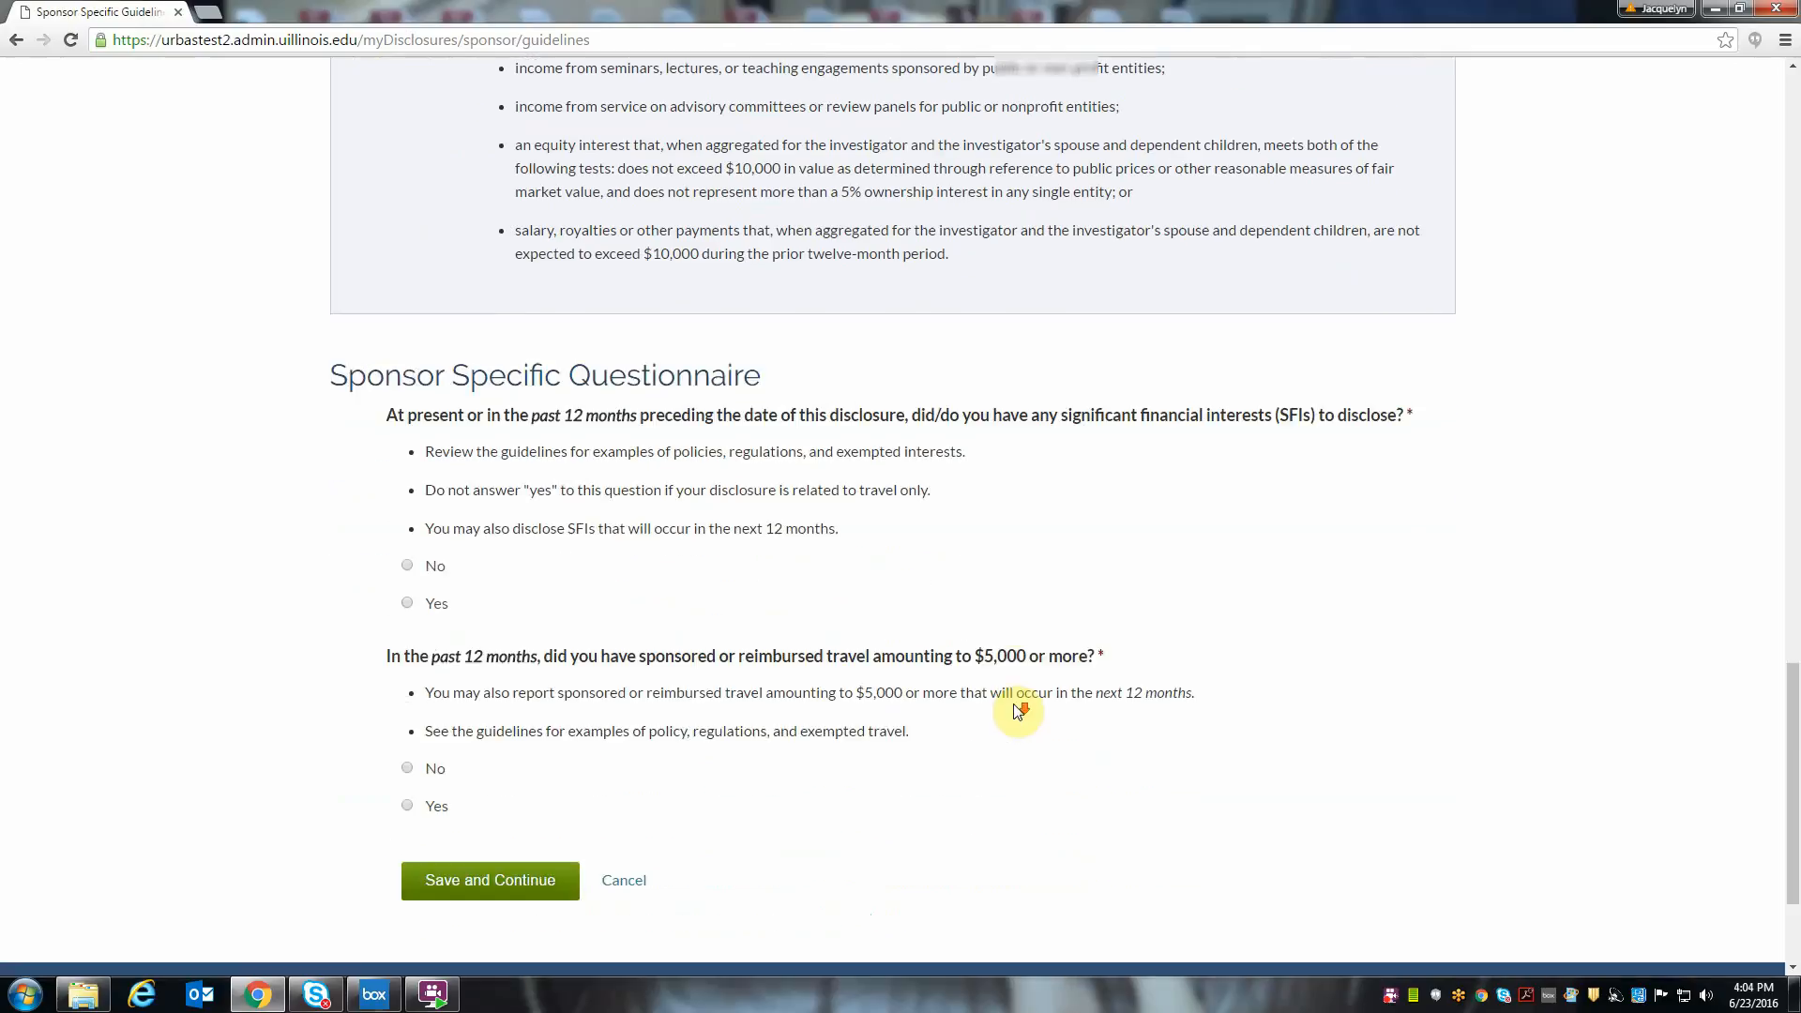
{"action": "left_click", "coordinate": [407, 566]}
{"action": "left_click", "coordinate": [408, 769]}
{"action": "left_click", "coordinate": [542, 886]}
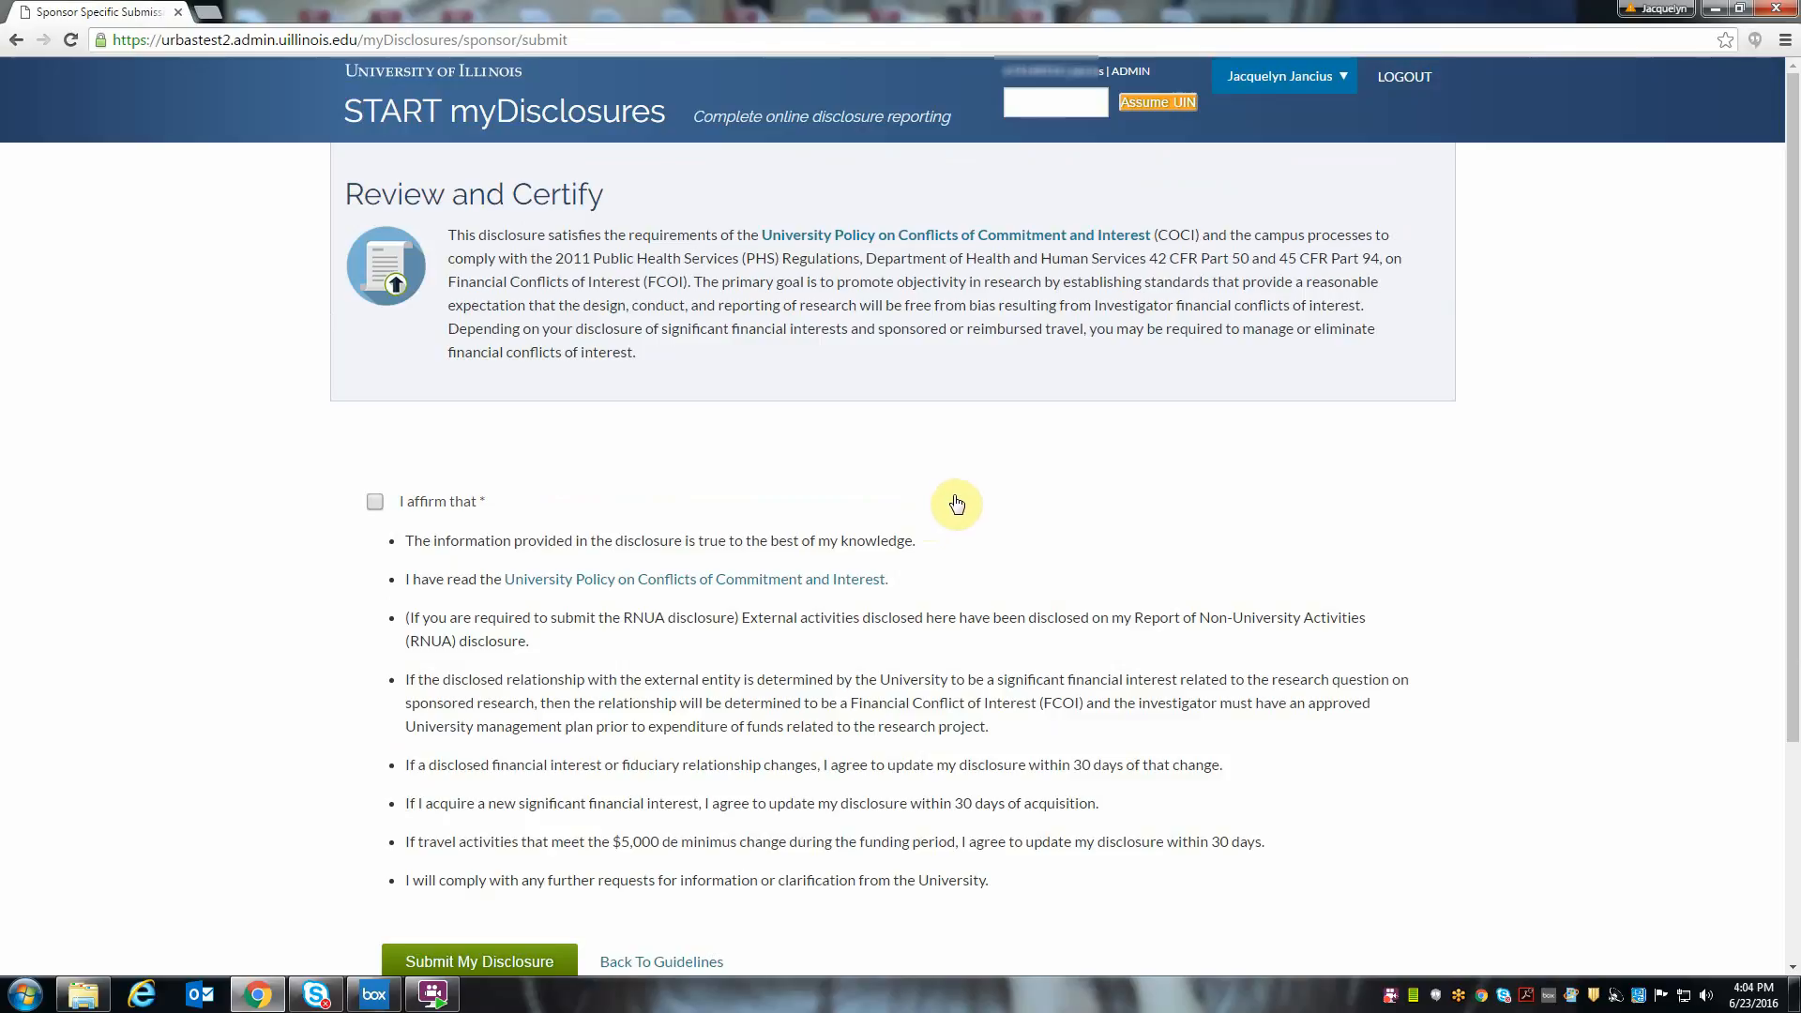
{"action": "left_click", "coordinate": [374, 501]}
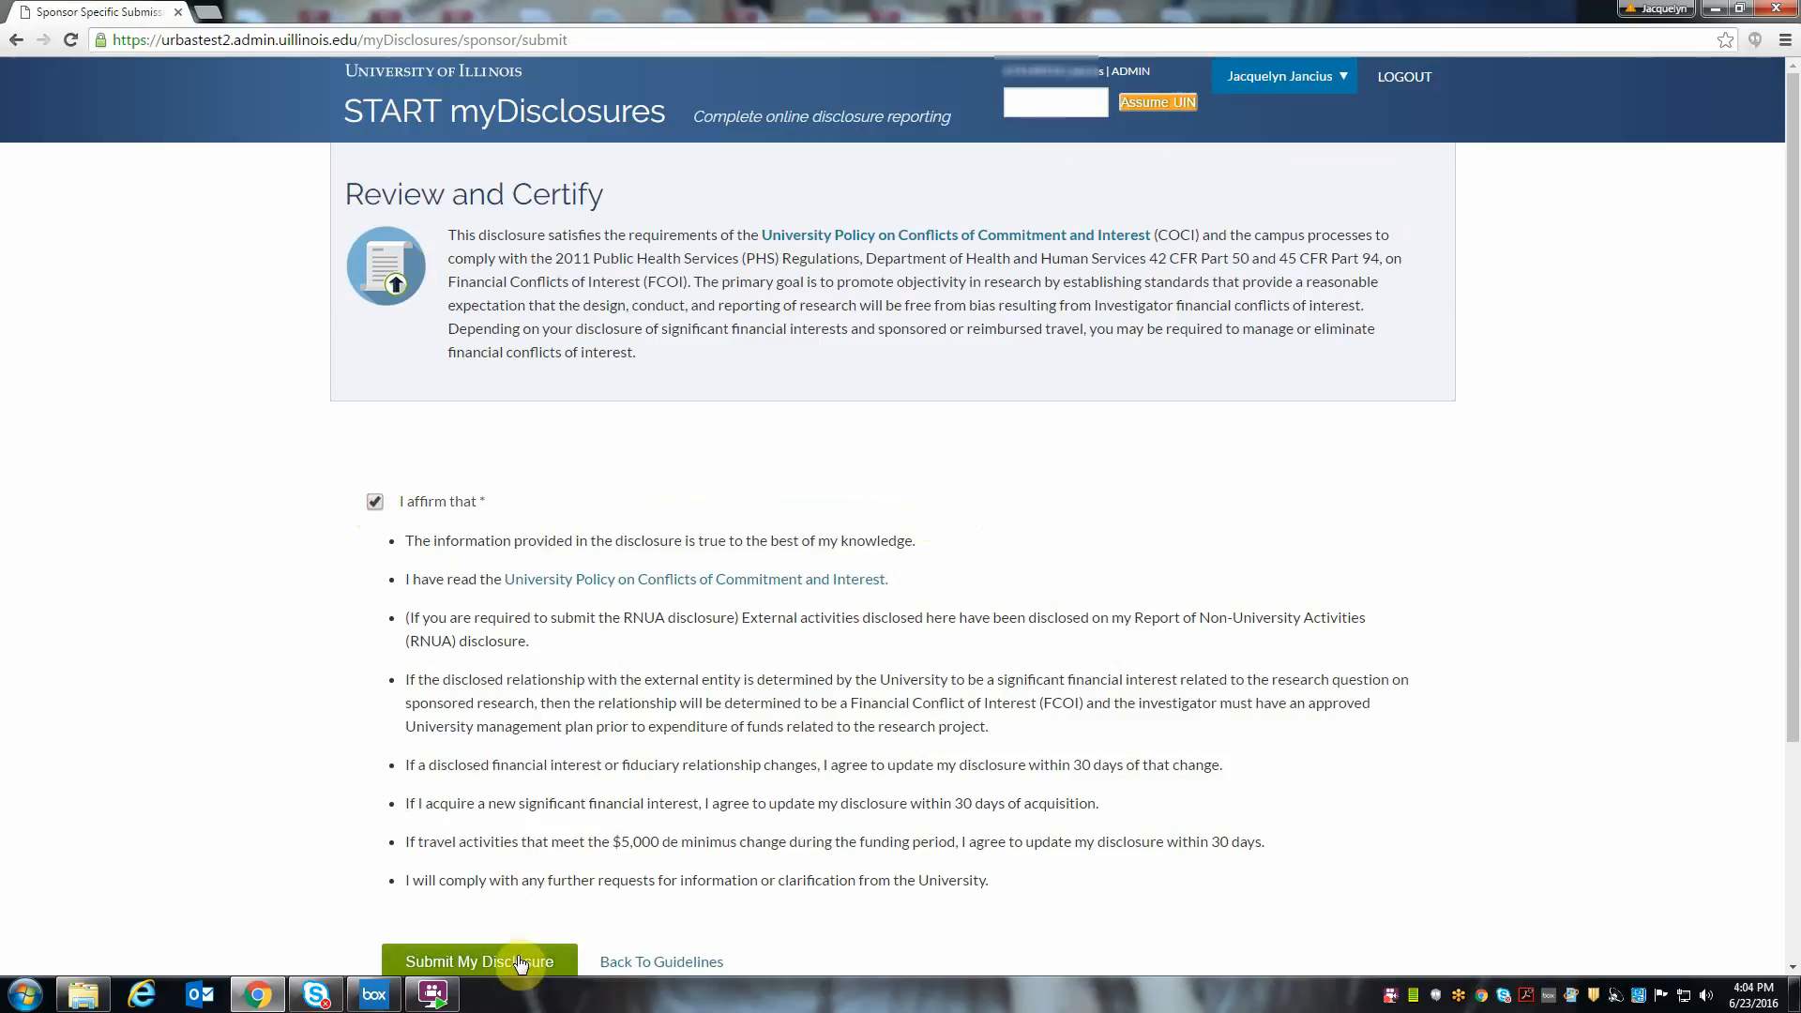
{"action": "scroll", "coordinate": [660, 864], "scroll_direction": "down", "scroll_amount": 1}
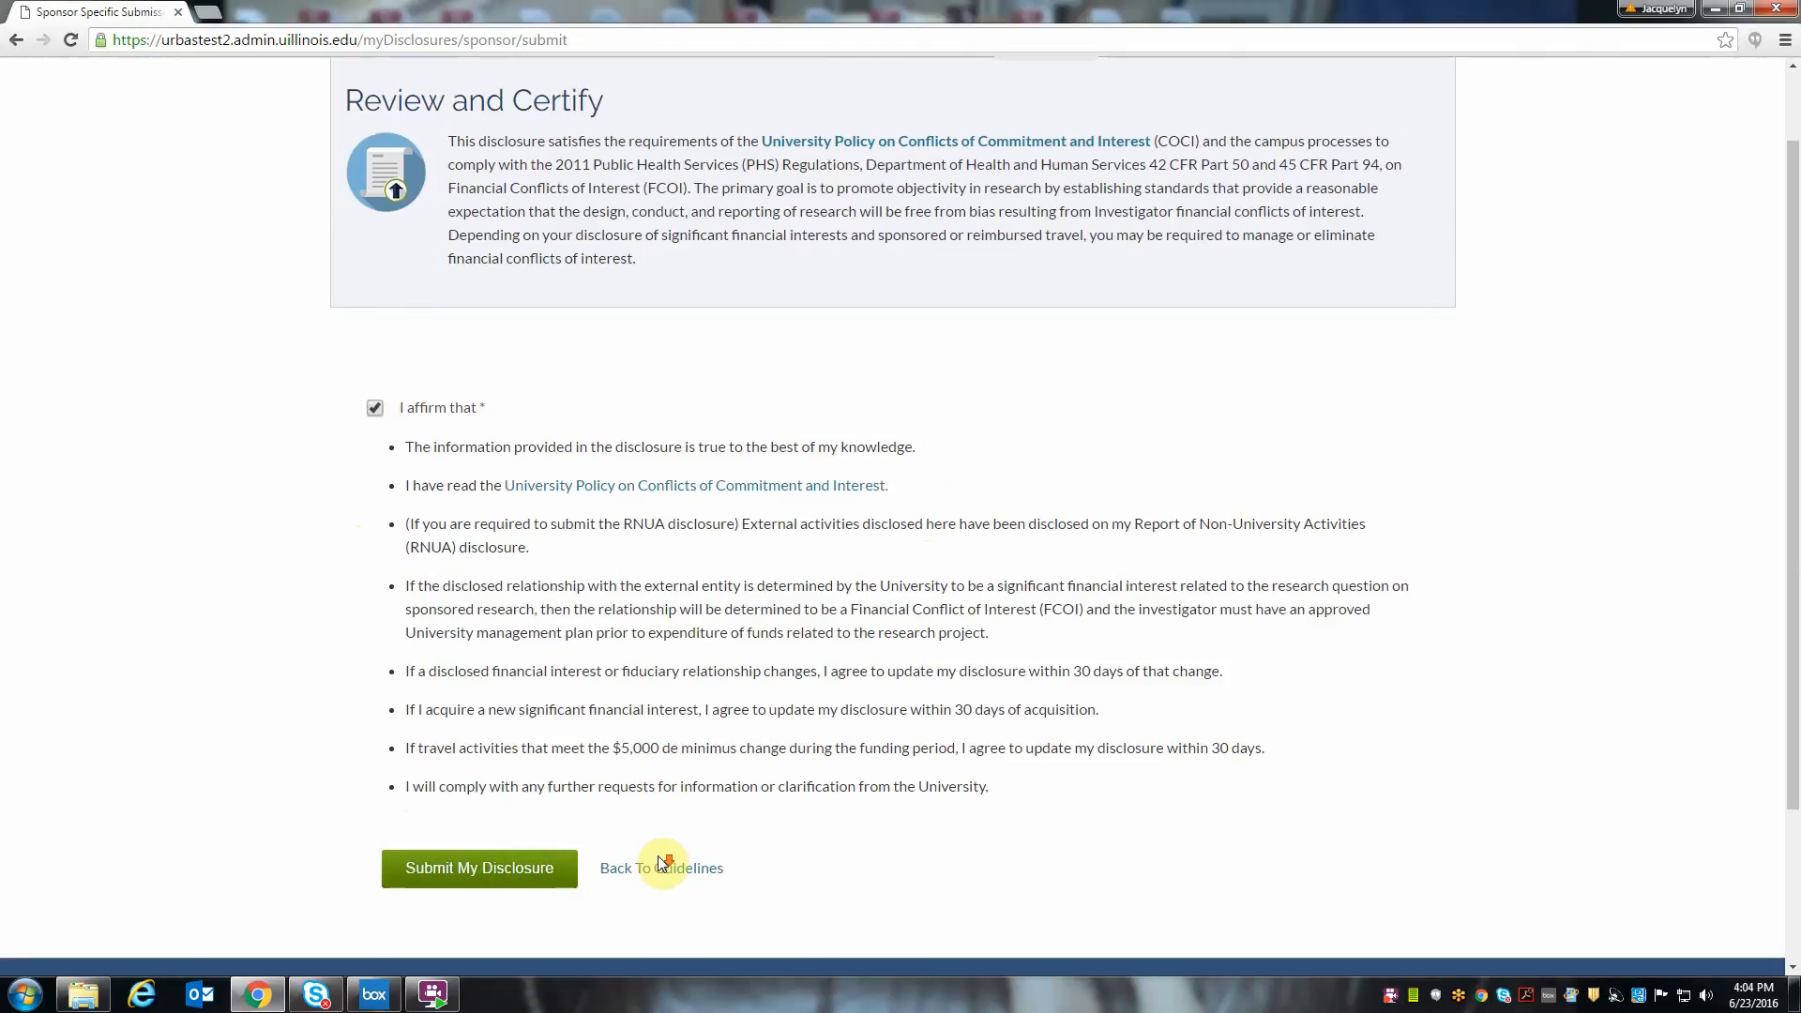
{"action": "left_click", "coordinate": [648, 868]}
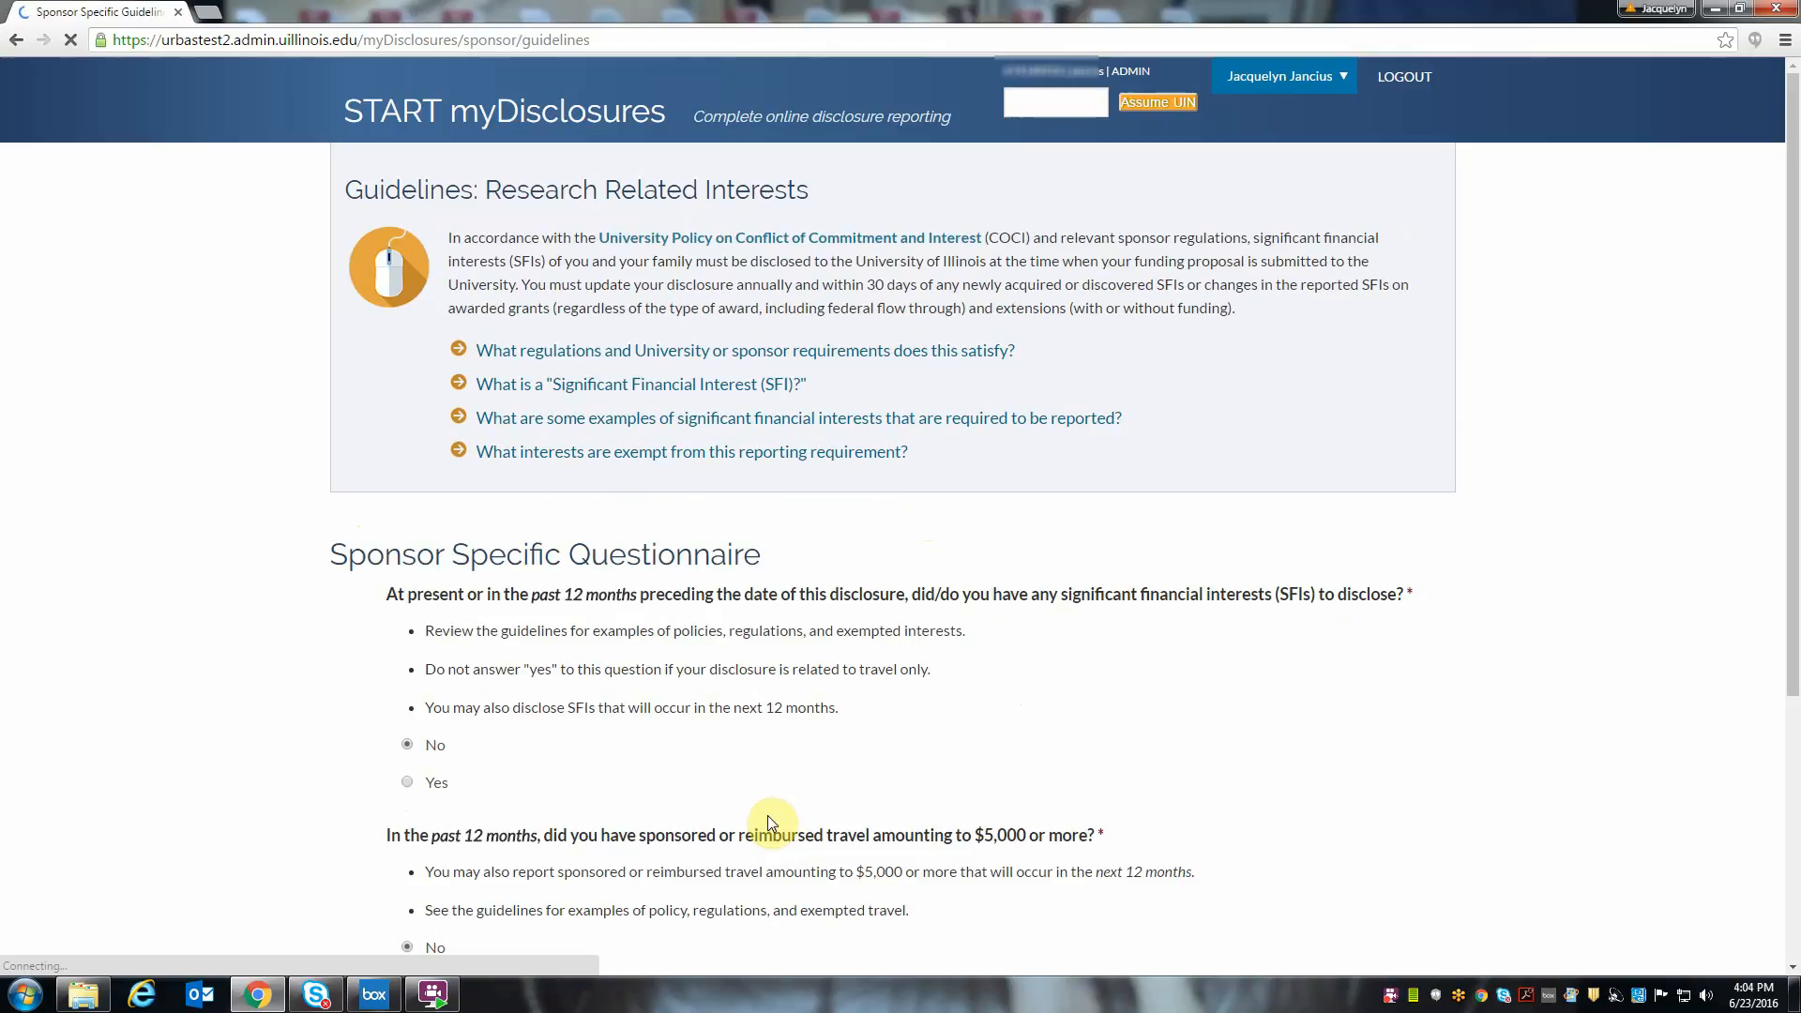
- Answer Yes to both the significant financial interests and the sponsored or reimbursed travel questions, and save the questionnaire
{"action": "scroll", "coordinate": [692, 801], "scroll_direction": "down", "scroll_amount": 1}
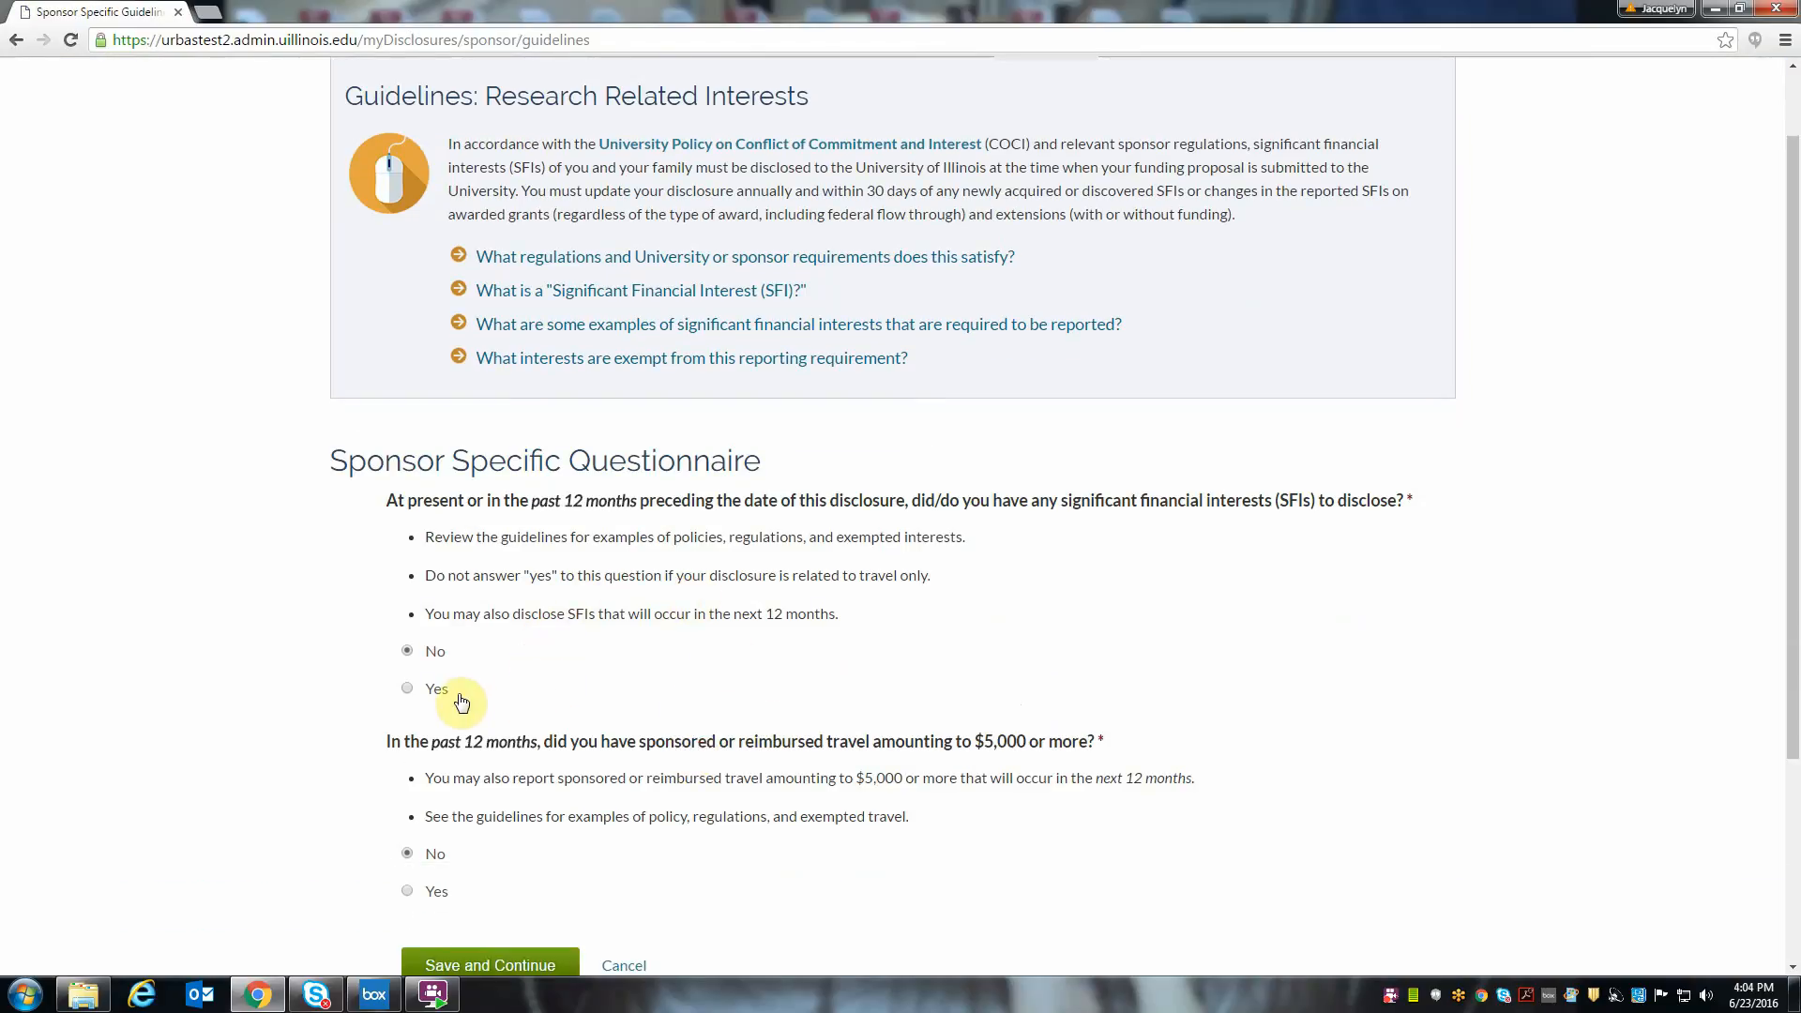
{"action": "left_click", "coordinate": [405, 688]}
{"action": "scroll", "coordinate": [503, 688], "scroll_direction": "down", "scroll_amount": 1}
{"action": "left_click", "coordinate": [407, 799]}
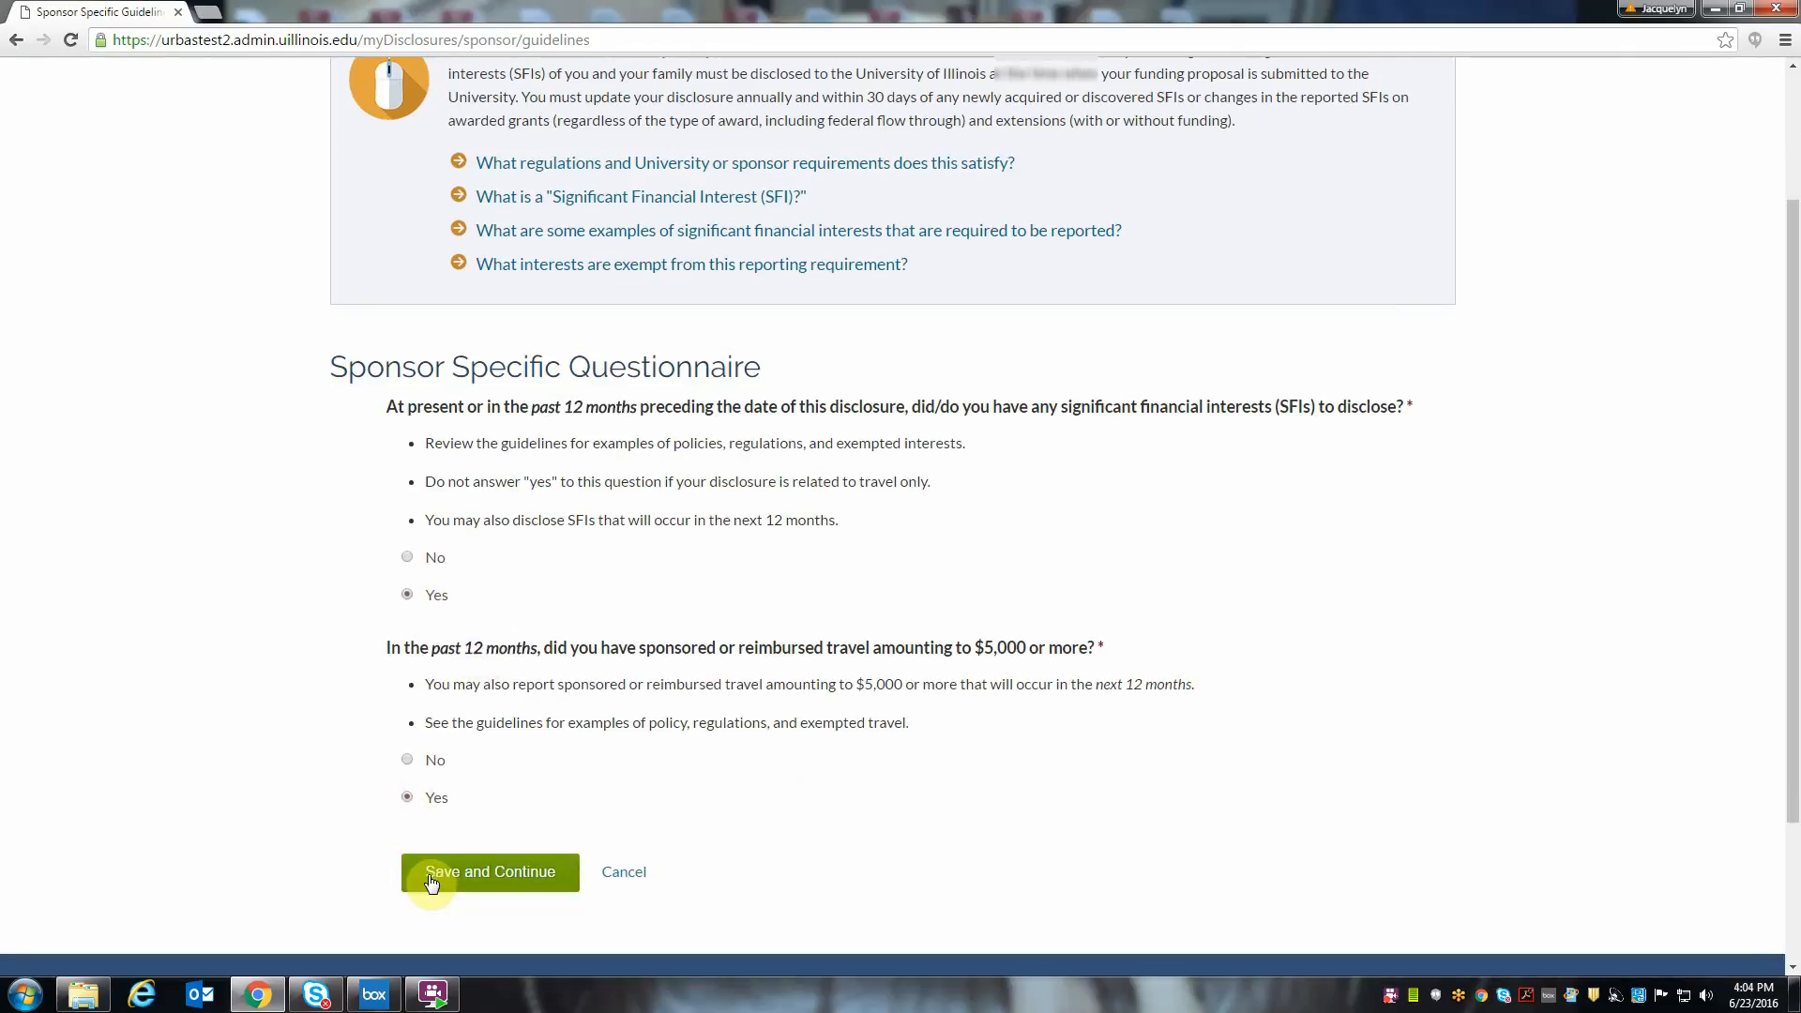
{"action": "left_click", "coordinate": [431, 882]}
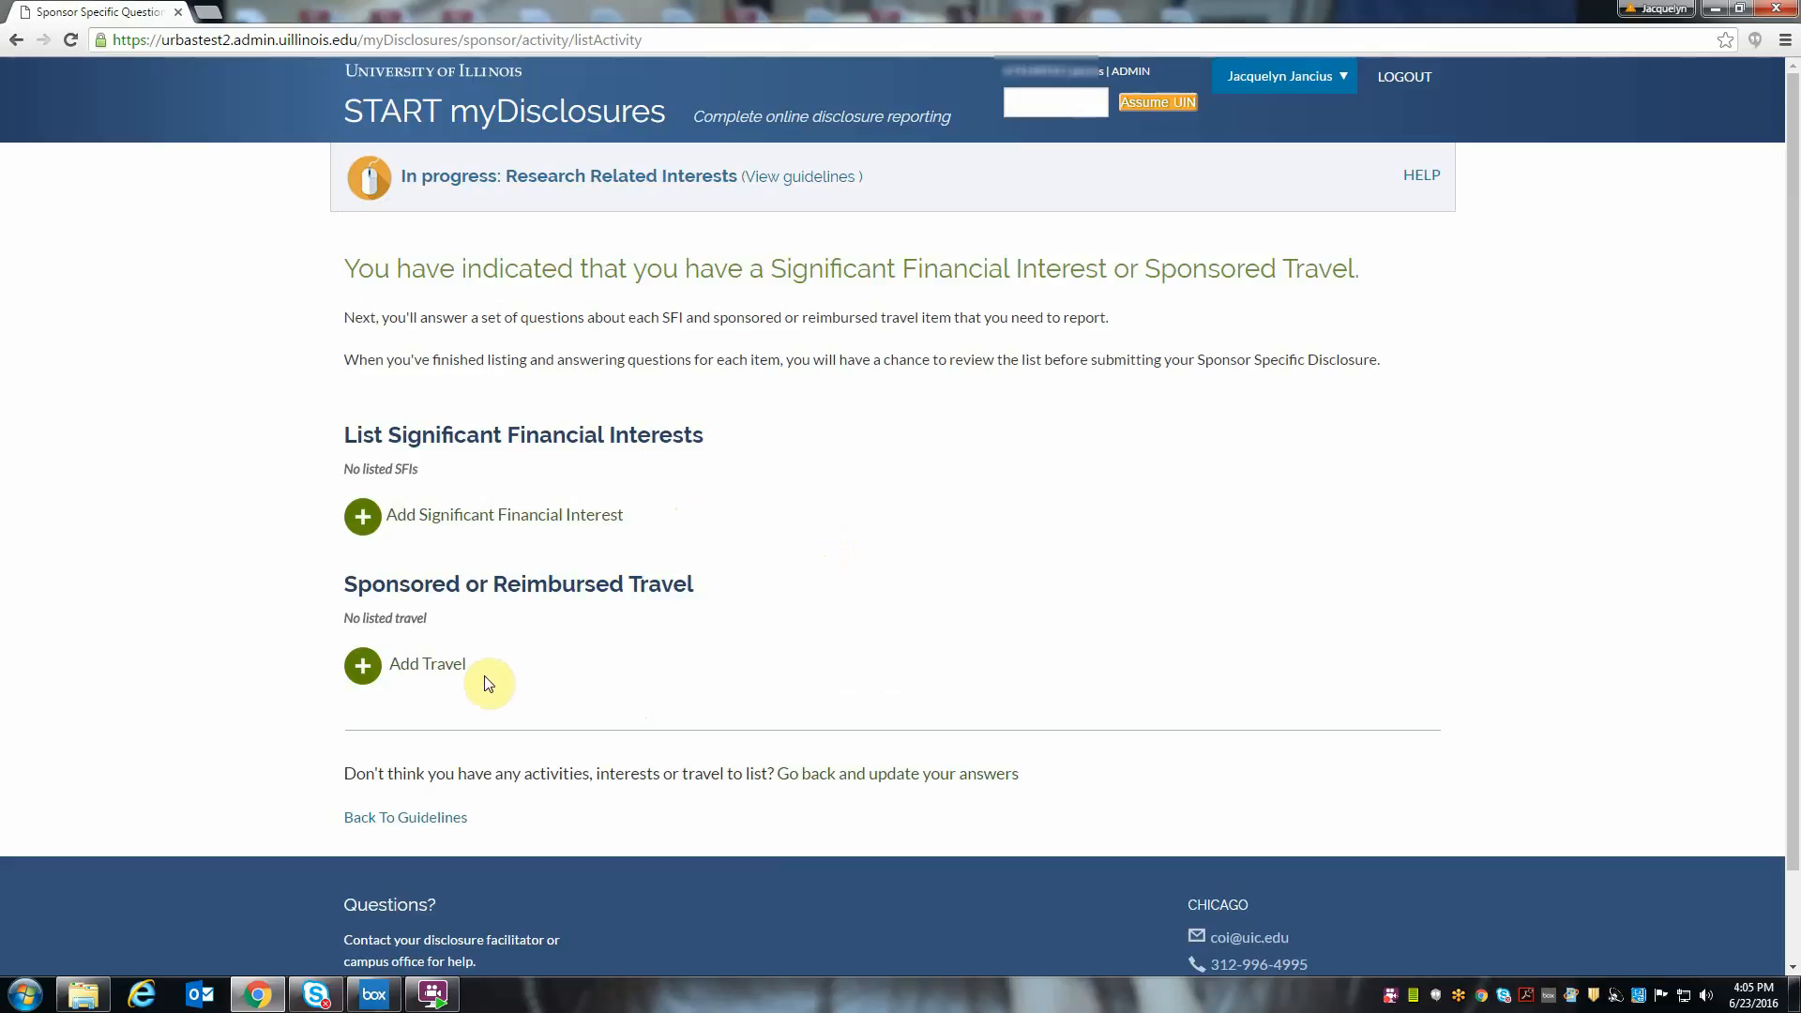
- Add a significant financial interest with the entity name Device Company and save it
{"action": "left_click", "coordinate": [488, 523]}
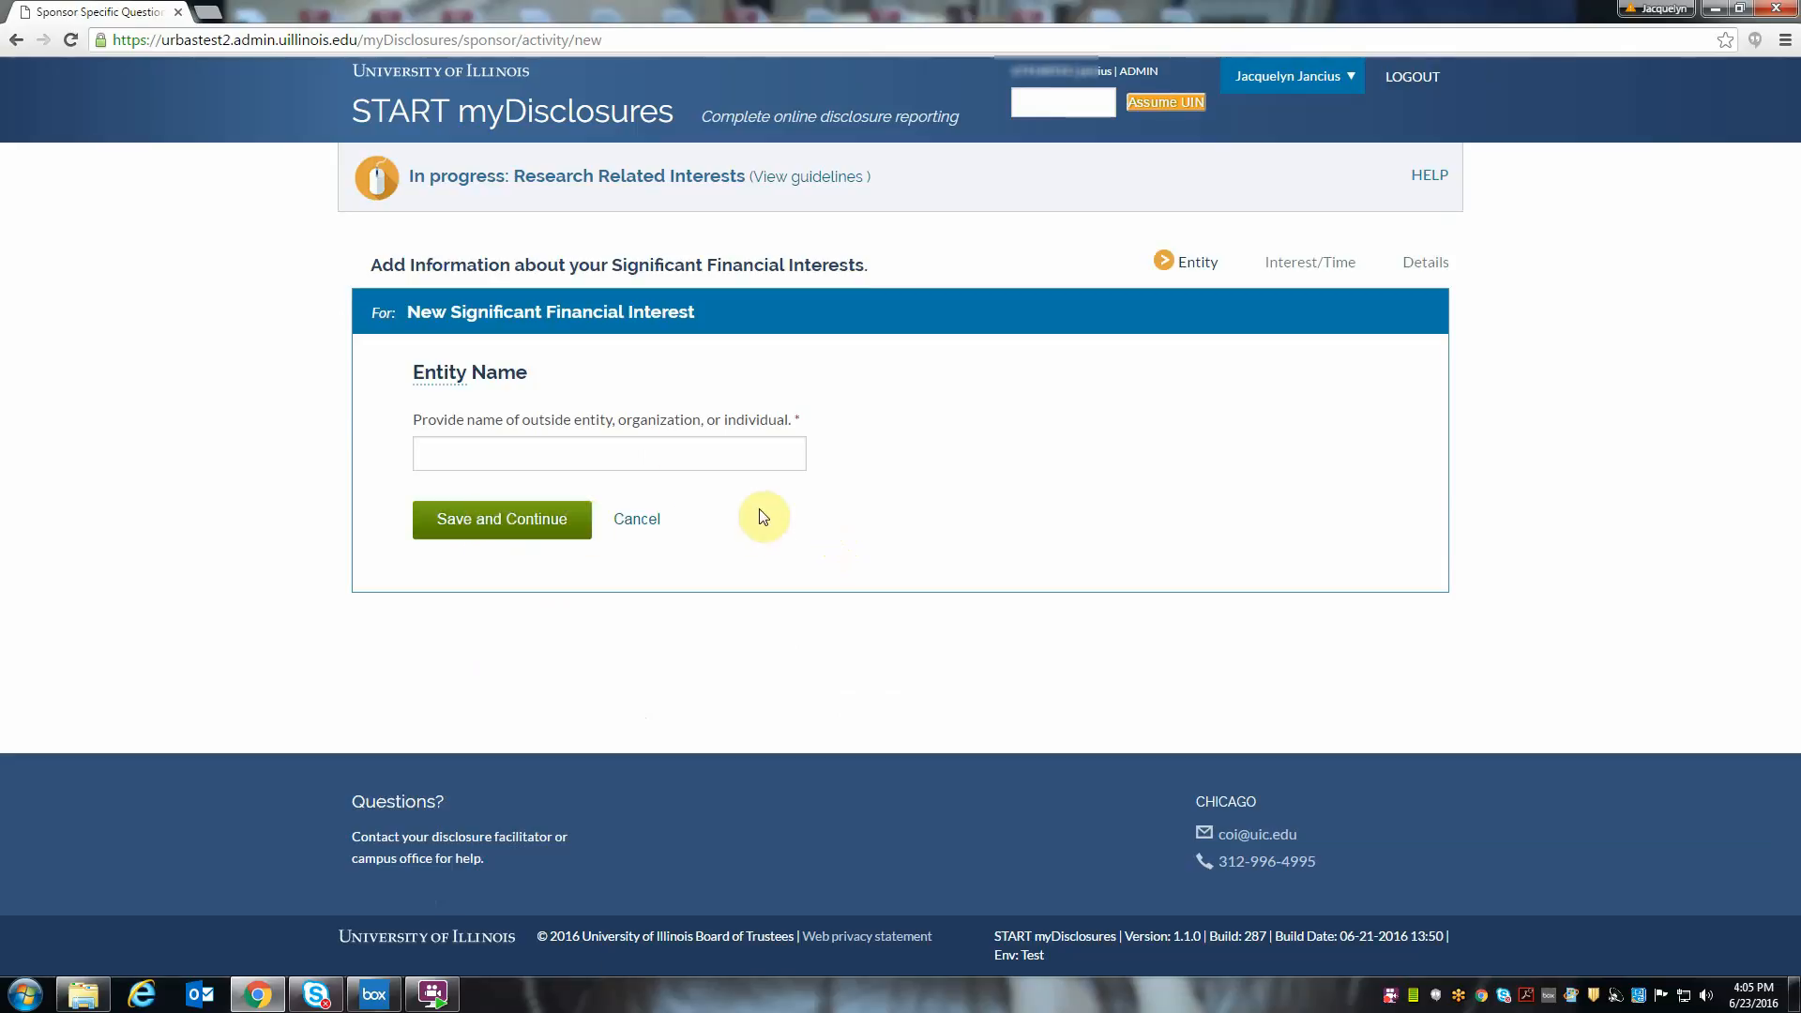
{"action": "left_click", "coordinate": [679, 451]}
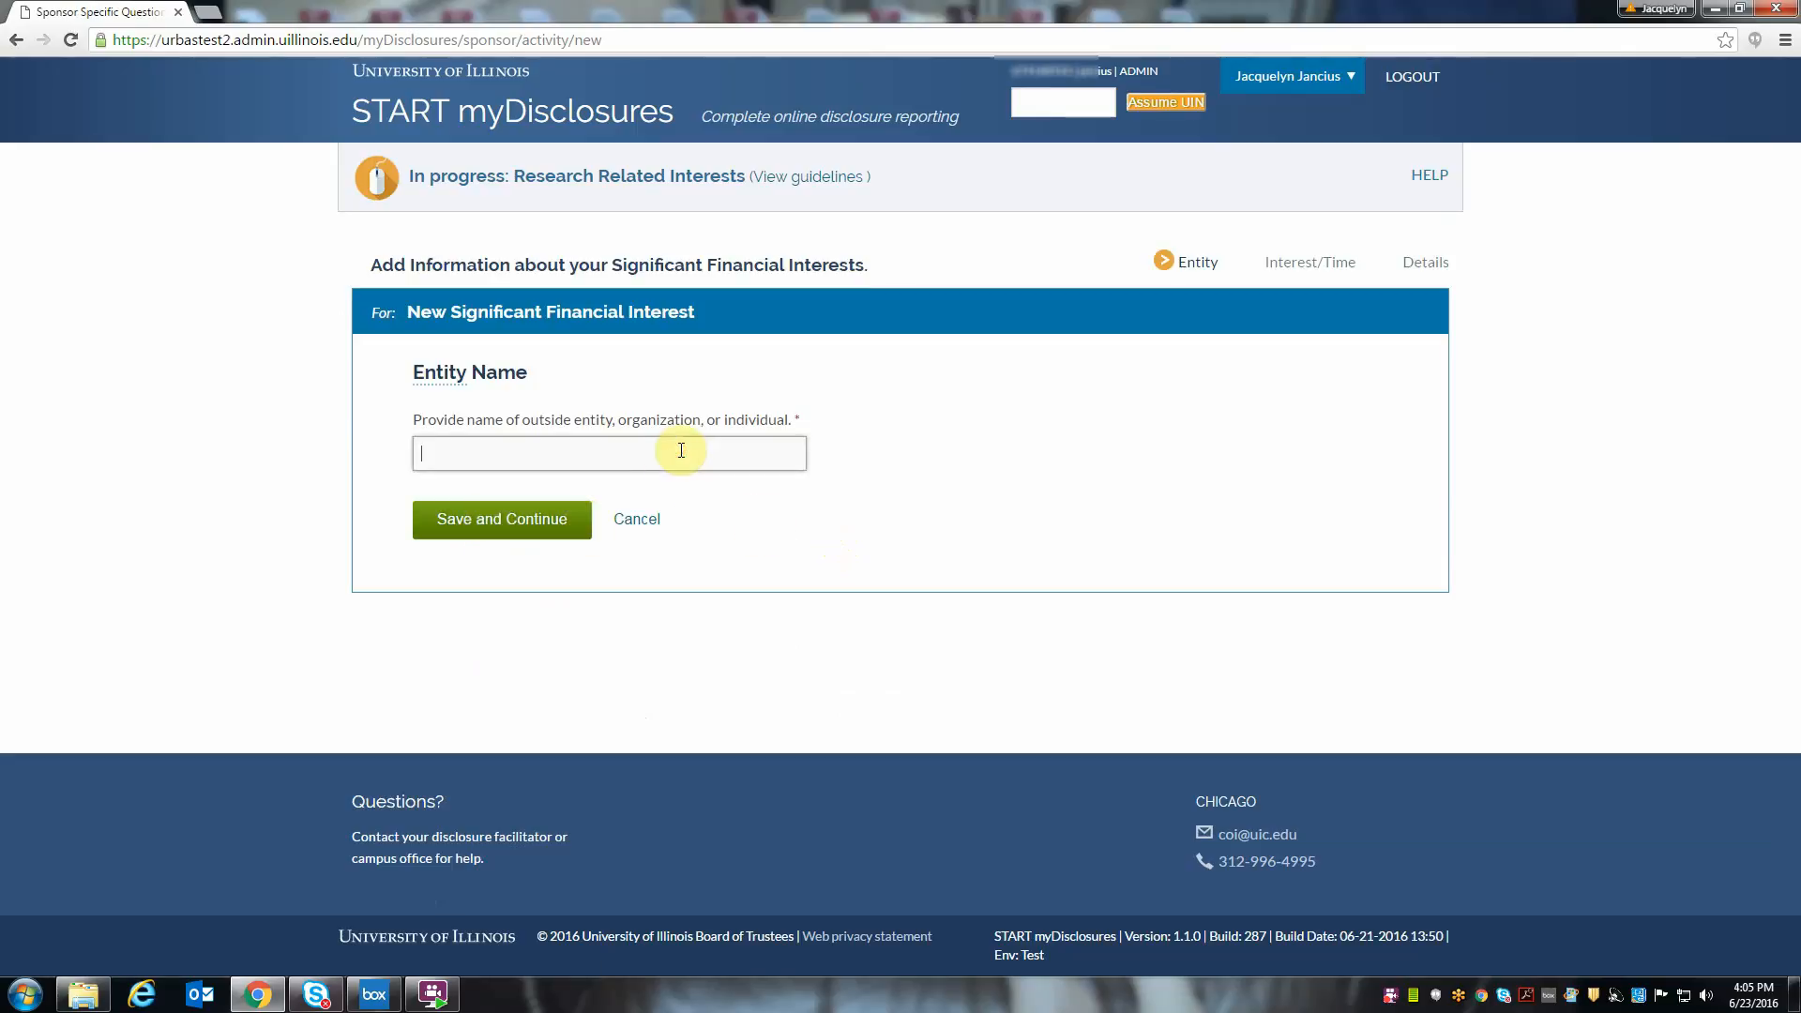
{"action": "type", "text": "Device Company"}
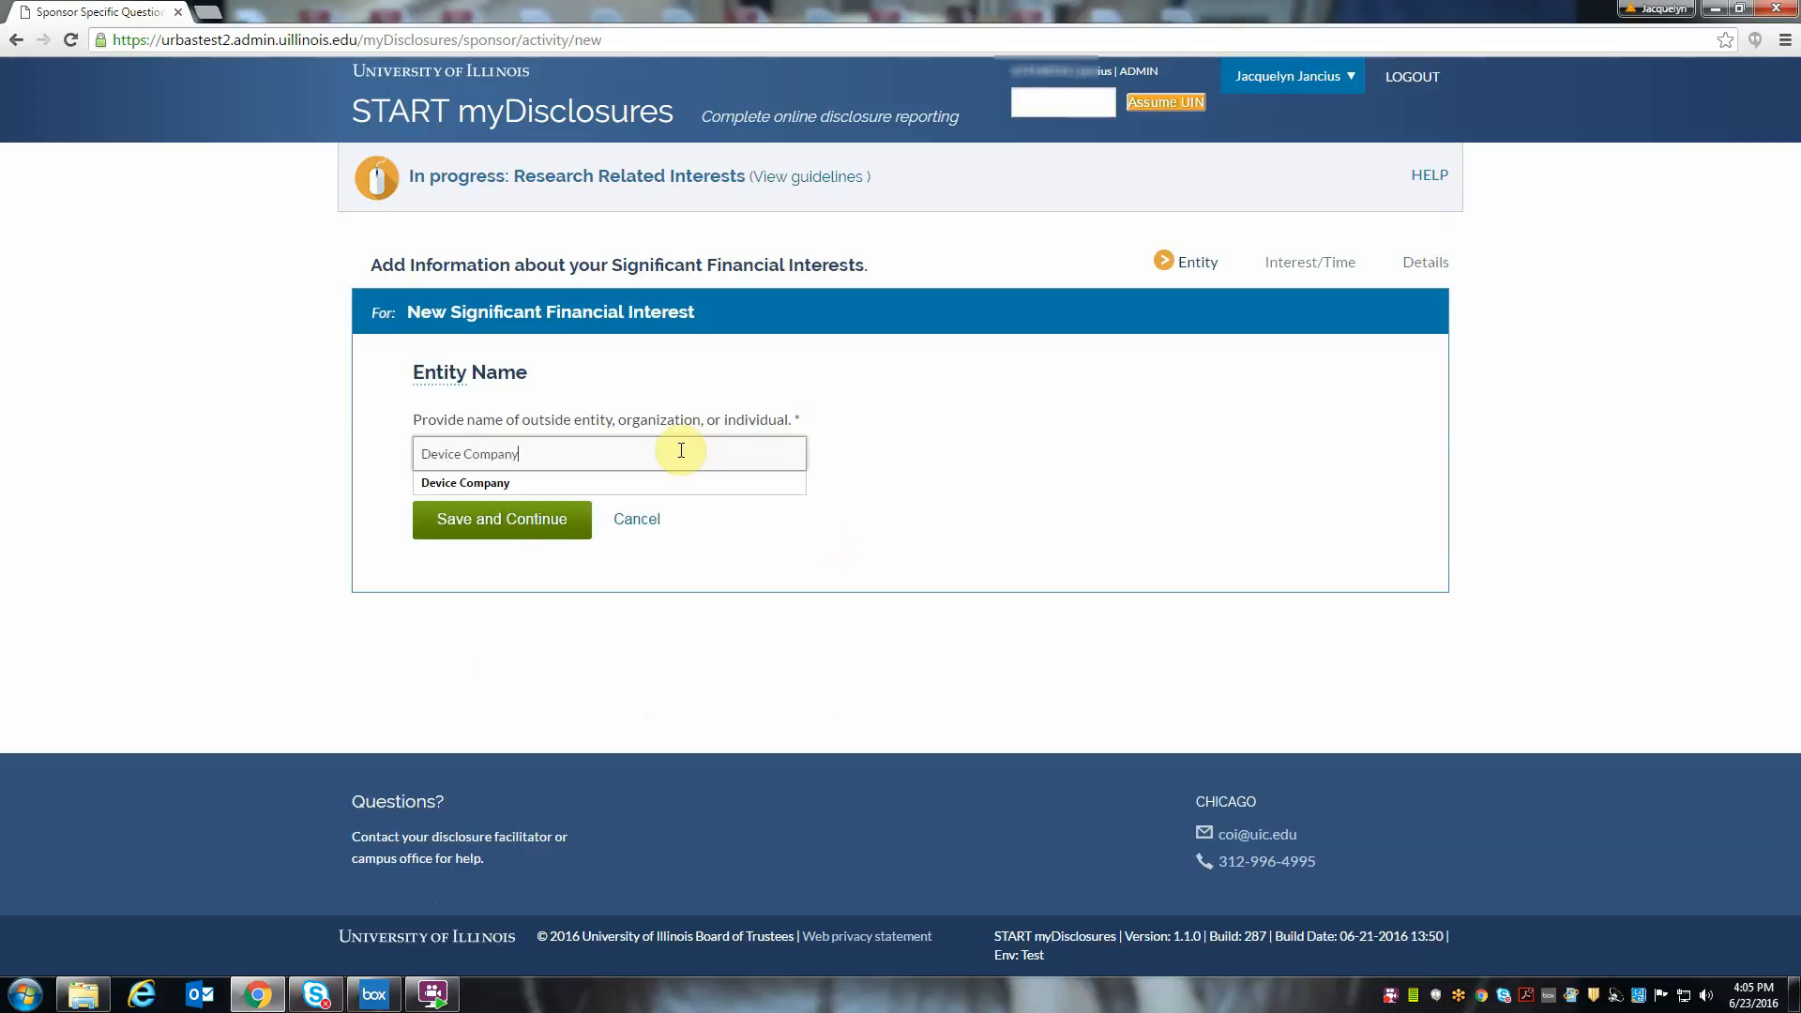
{"action": "left_click", "coordinate": [581, 521]}
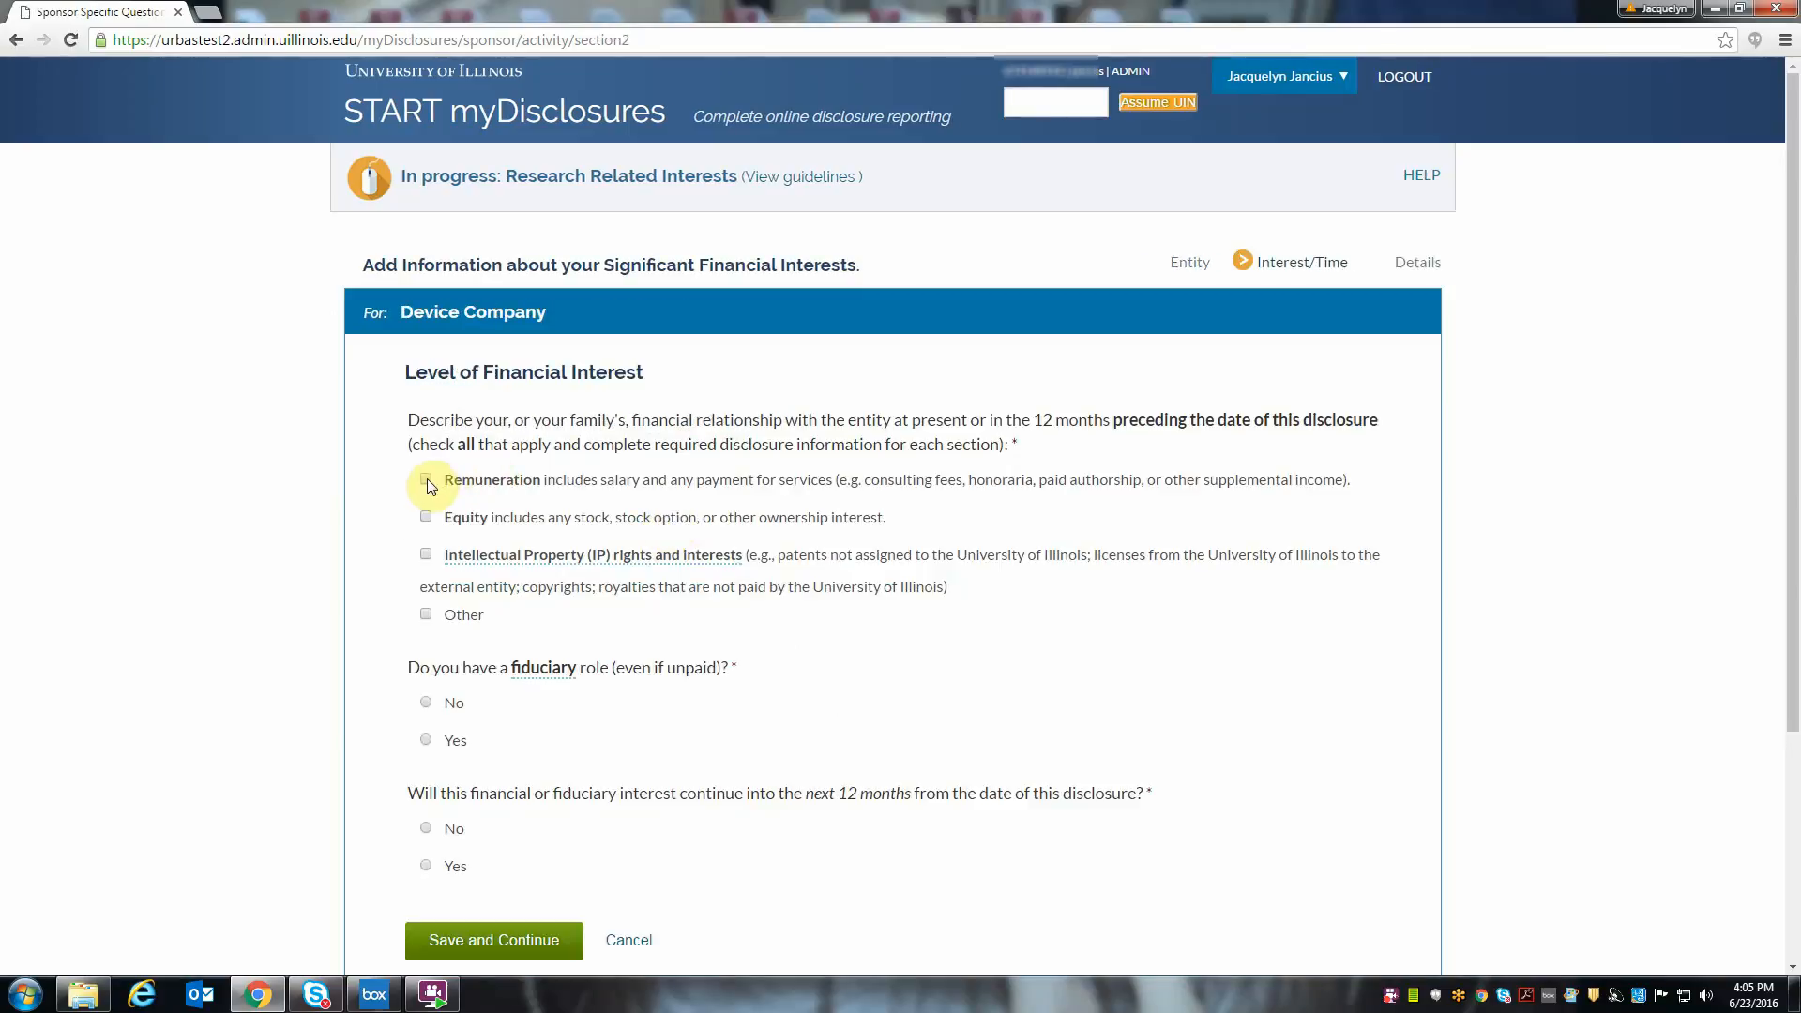
- Report remuneration from the entity with a past 12-month value of $5,000 - $9,999
{"action": "left_click", "coordinate": [425, 479]}
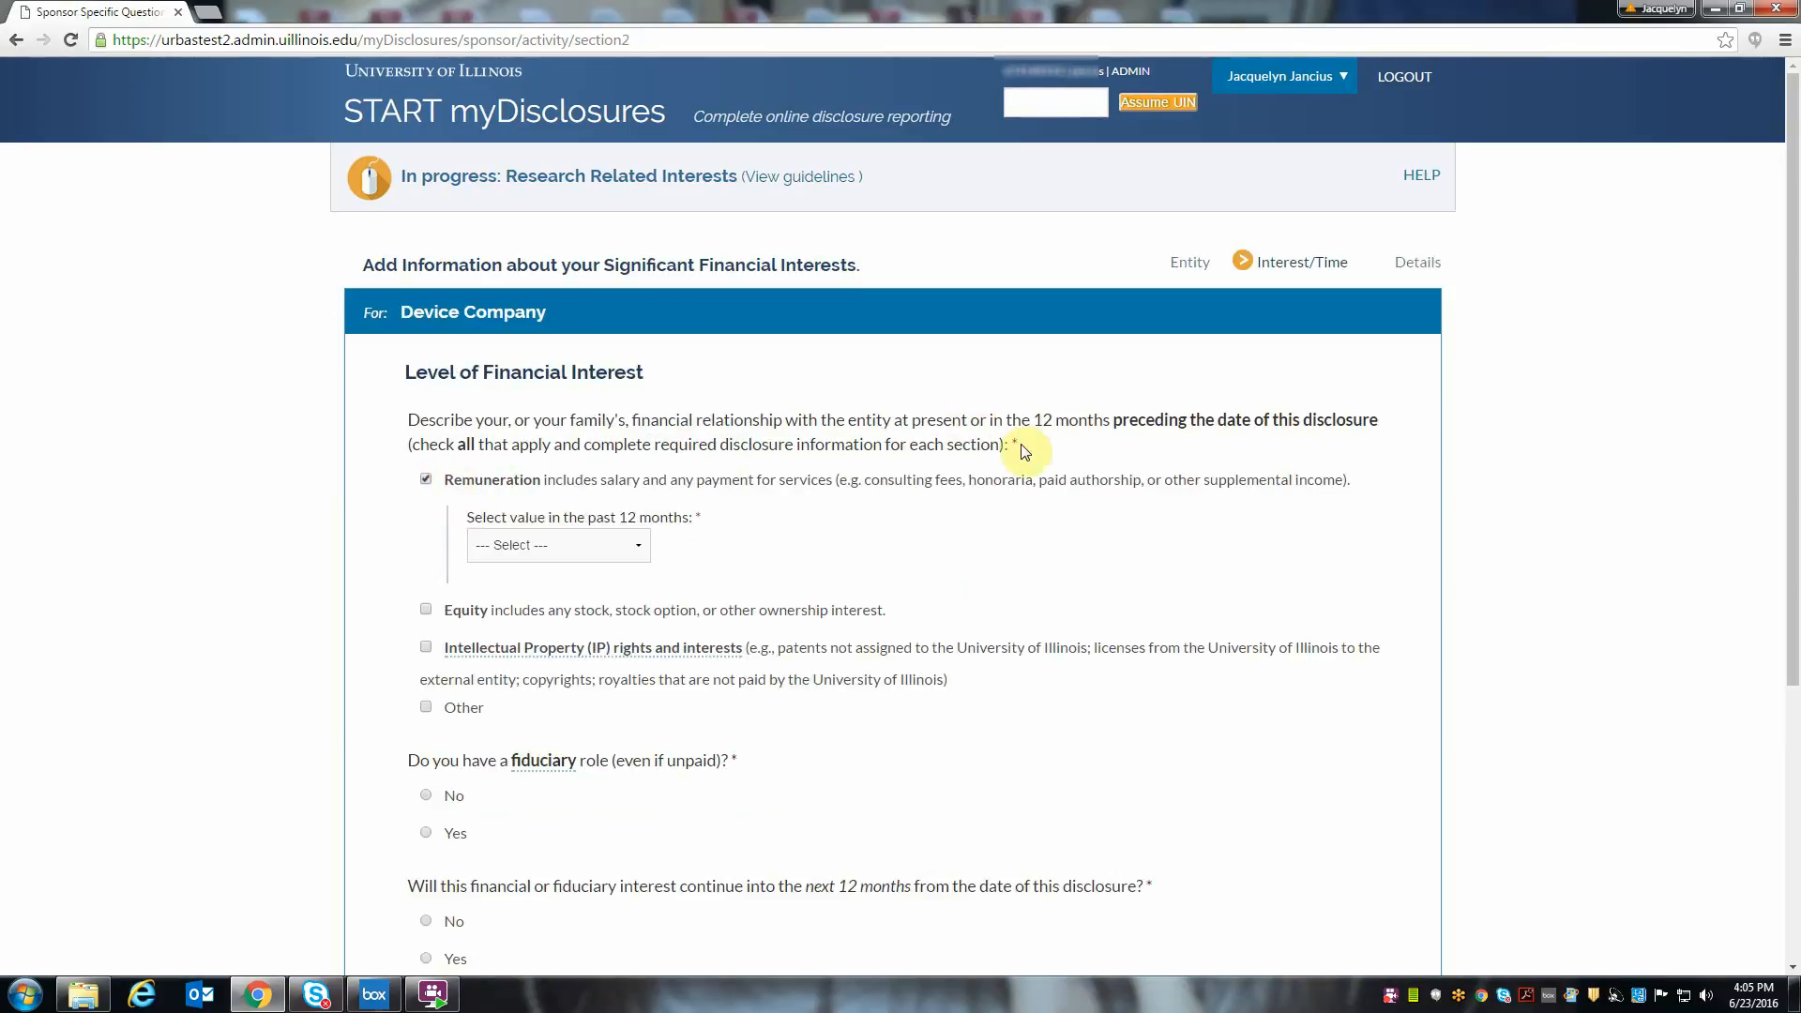
{"action": "left_click", "coordinate": [634, 549]}
{"action": "left_click", "coordinate": [598, 622]}
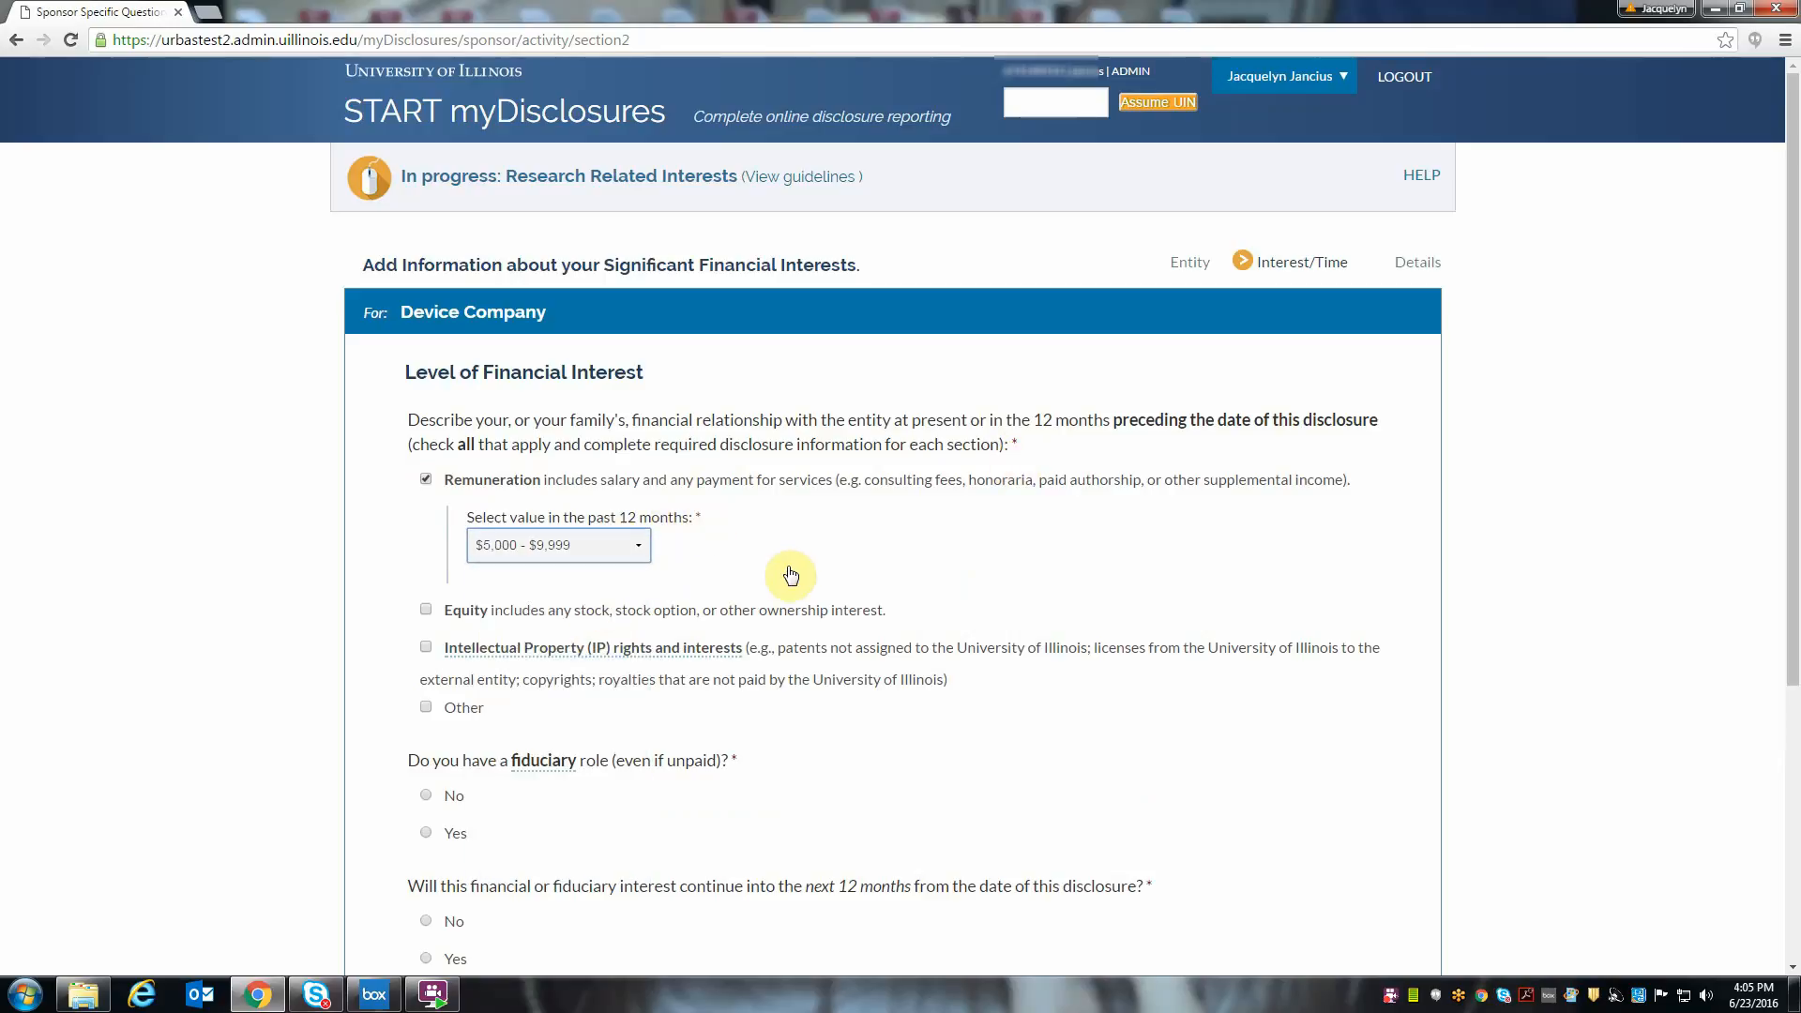
- Report equity in a privately-held or start-up entity with 5% or more ownership and a present value of $10,000 - $19,999
{"action": "scroll", "coordinate": [791, 574], "scroll_direction": "down", "scroll_amount": 1}
{"action": "left_click", "coordinate": [425, 516]}
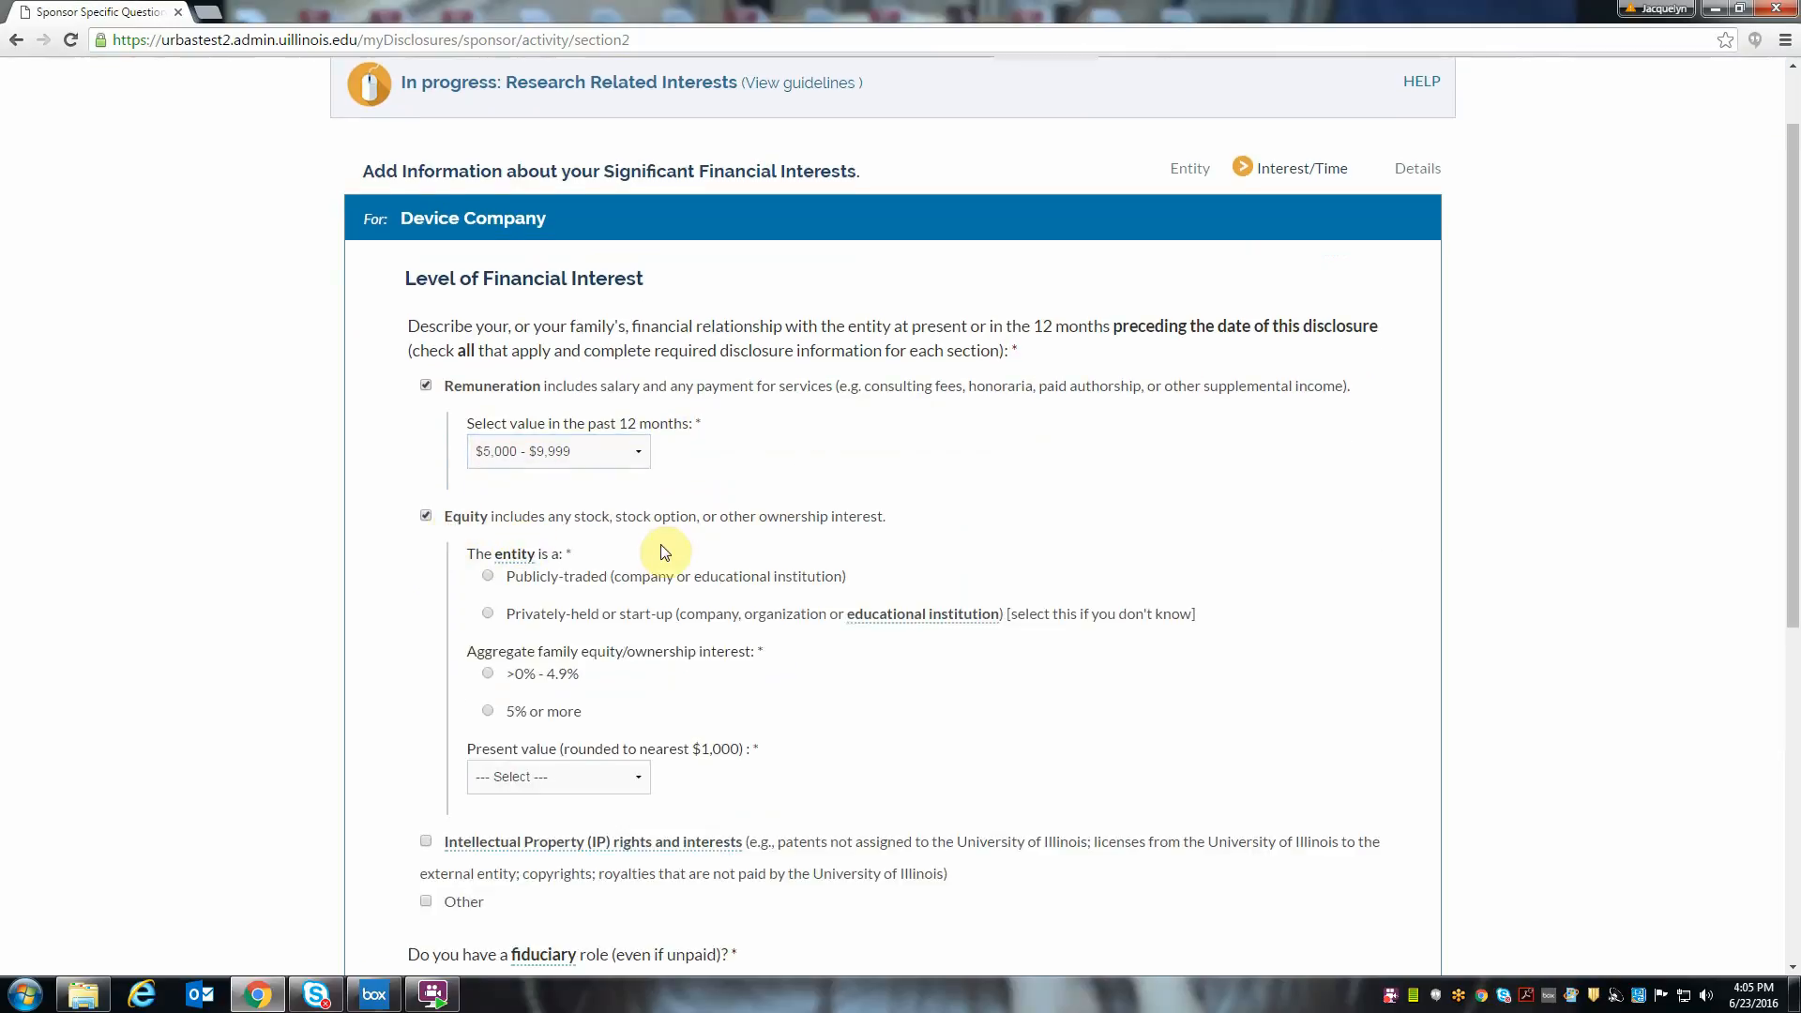
{"action": "left_click", "coordinate": [488, 615]}
{"action": "left_click", "coordinate": [487, 710]}
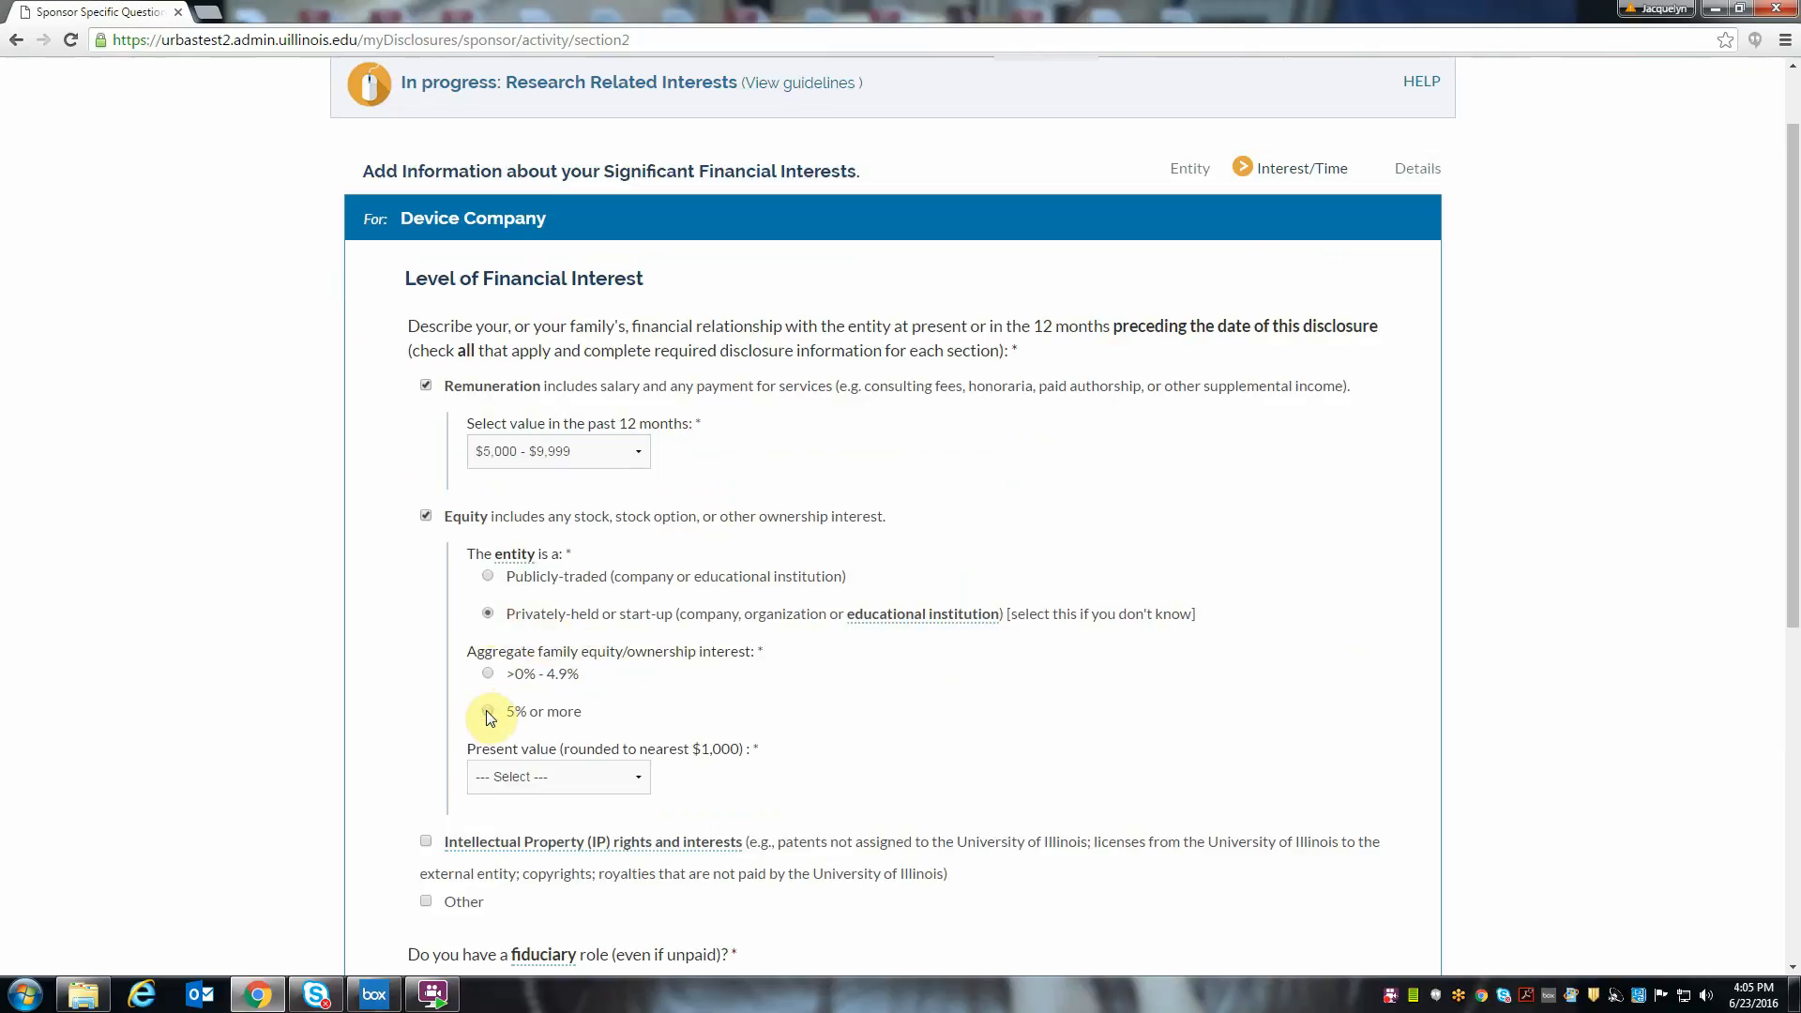
{"action": "left_click", "coordinate": [515, 774]}
{"action": "left_click", "coordinate": [524, 515]}
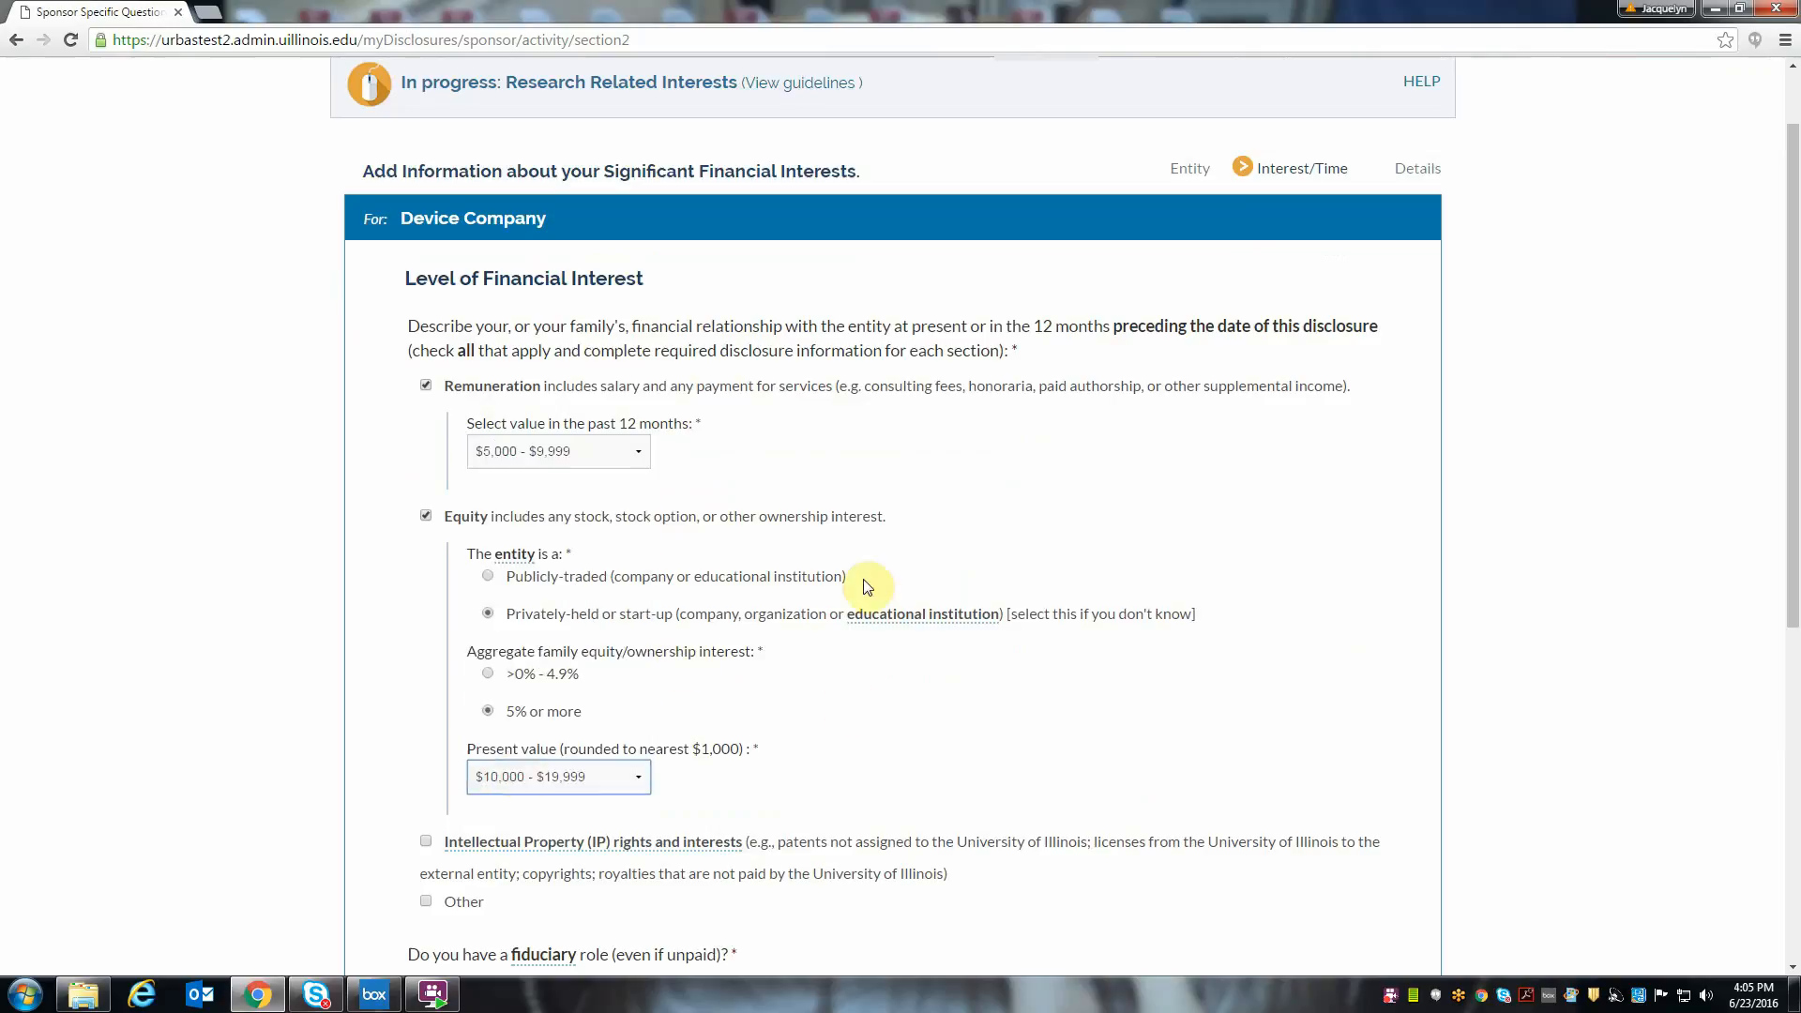
- Include intellectual property rights, answer Yes to a fiduciary role and No to continuing in the next 12 months, and save the interest details
{"action": "scroll", "coordinate": [896, 604], "scroll_direction": "down", "scroll_amount": 1}
{"action": "left_click", "coordinate": [426, 747]}
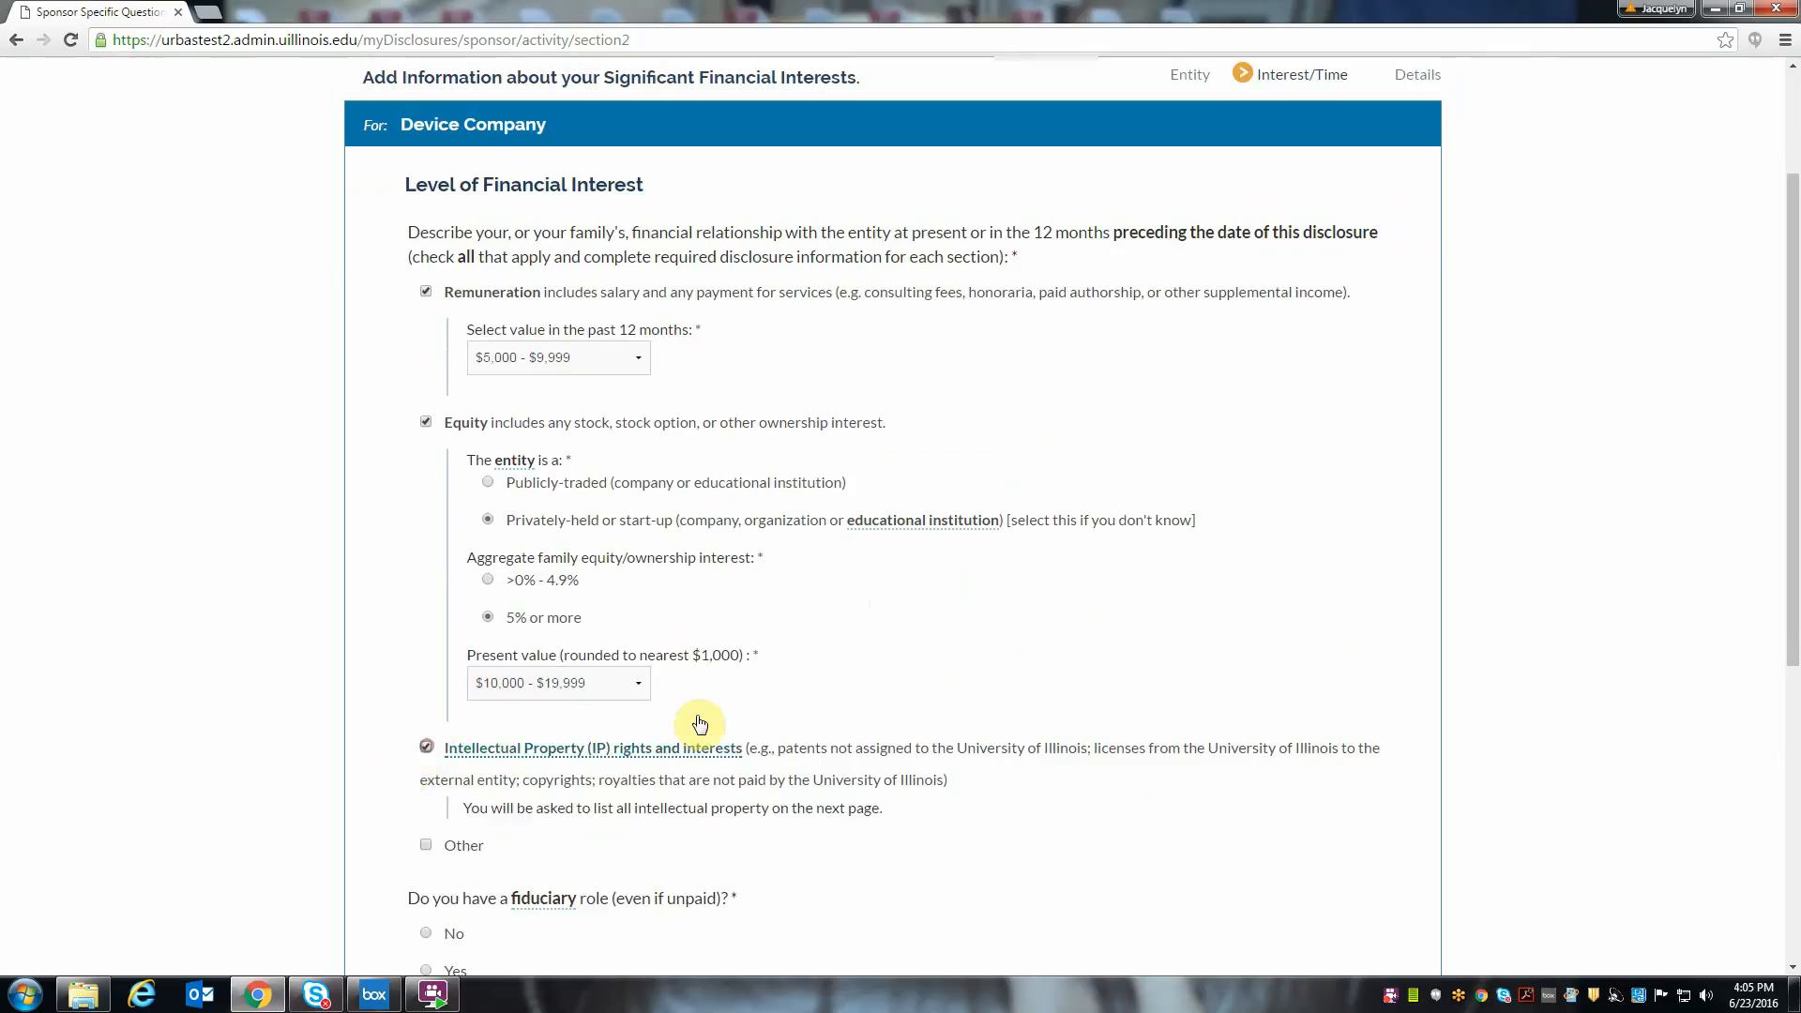
{"action": "scroll", "coordinate": [834, 702], "scroll_direction": "down", "scroll_amount": 1}
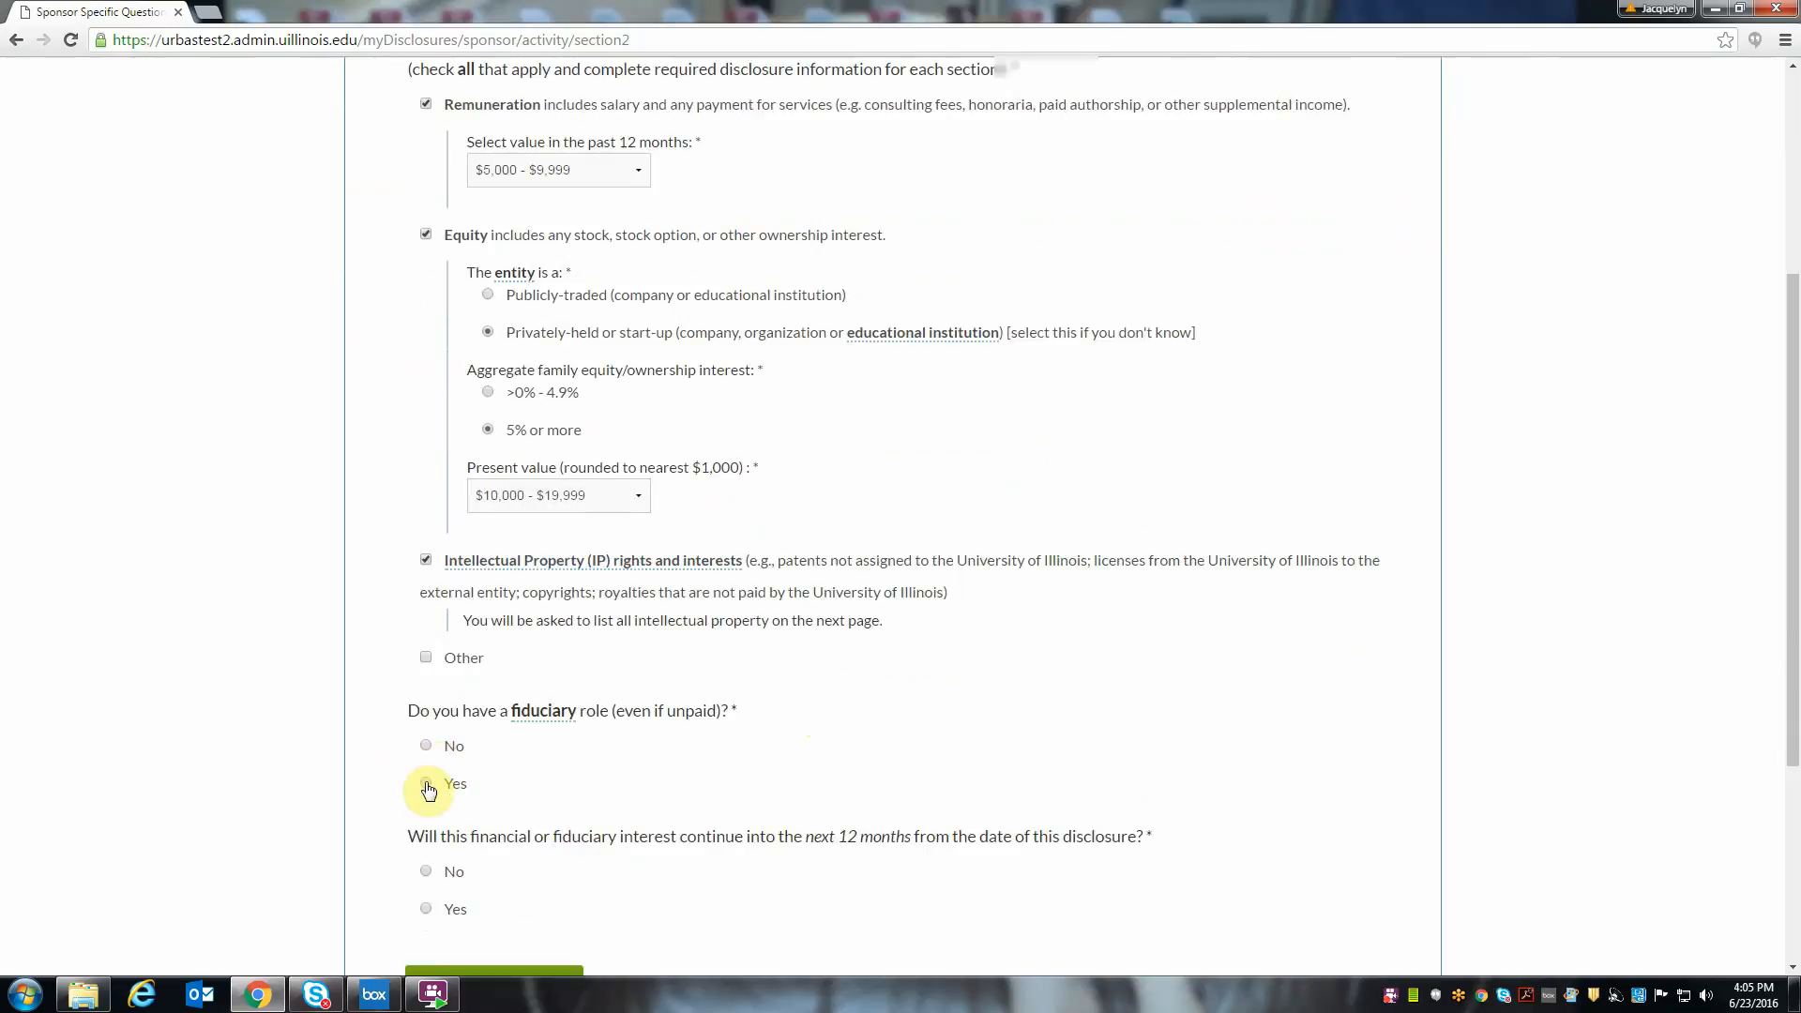
{"action": "left_click", "coordinate": [426, 785]}
{"action": "left_click", "coordinate": [427, 873]}
{"action": "scroll", "coordinate": [699, 830], "scroll_direction": "down", "scroll_amount": 1}
{"action": "left_click", "coordinate": [525, 791]}
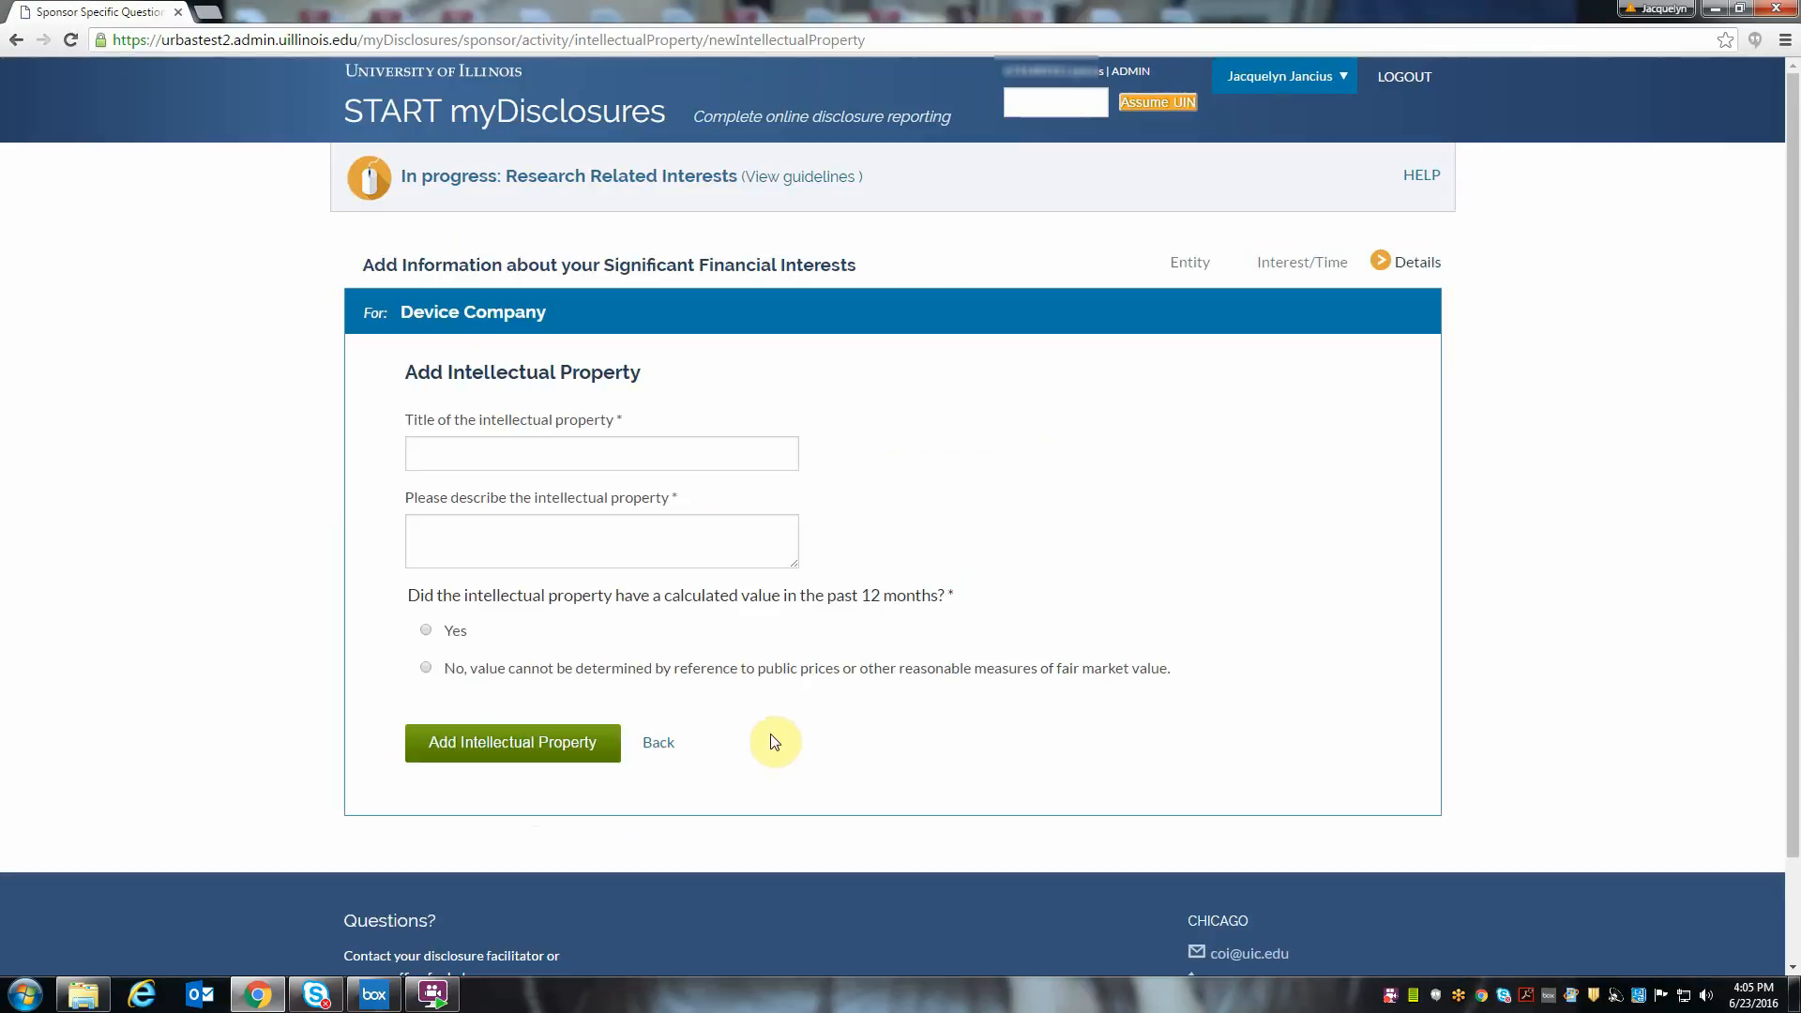
- Add an intellectual property titled Tool, described as "describe", with a calculated past 12-month value of $5,000 - $9,999
{"action": "left_click", "coordinate": [675, 441]}
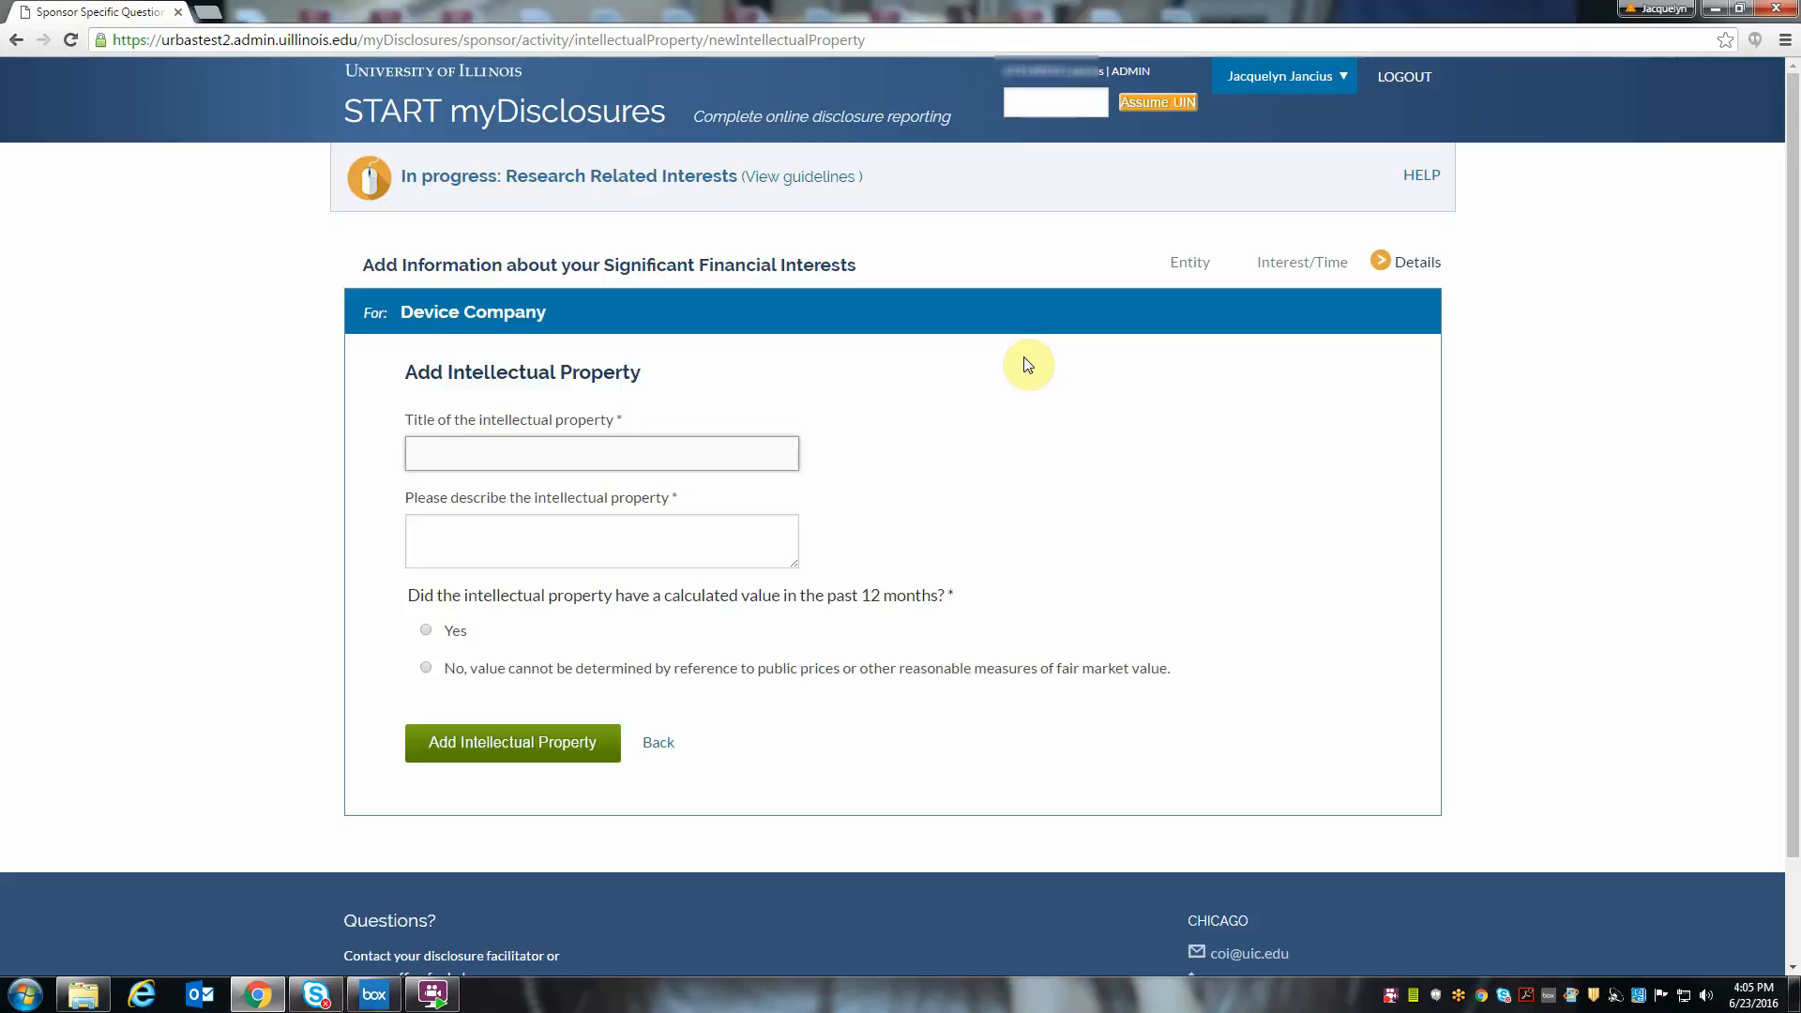
{"action": "type", "text": "Tool"}
{"action": "key", "text": "Tab"}
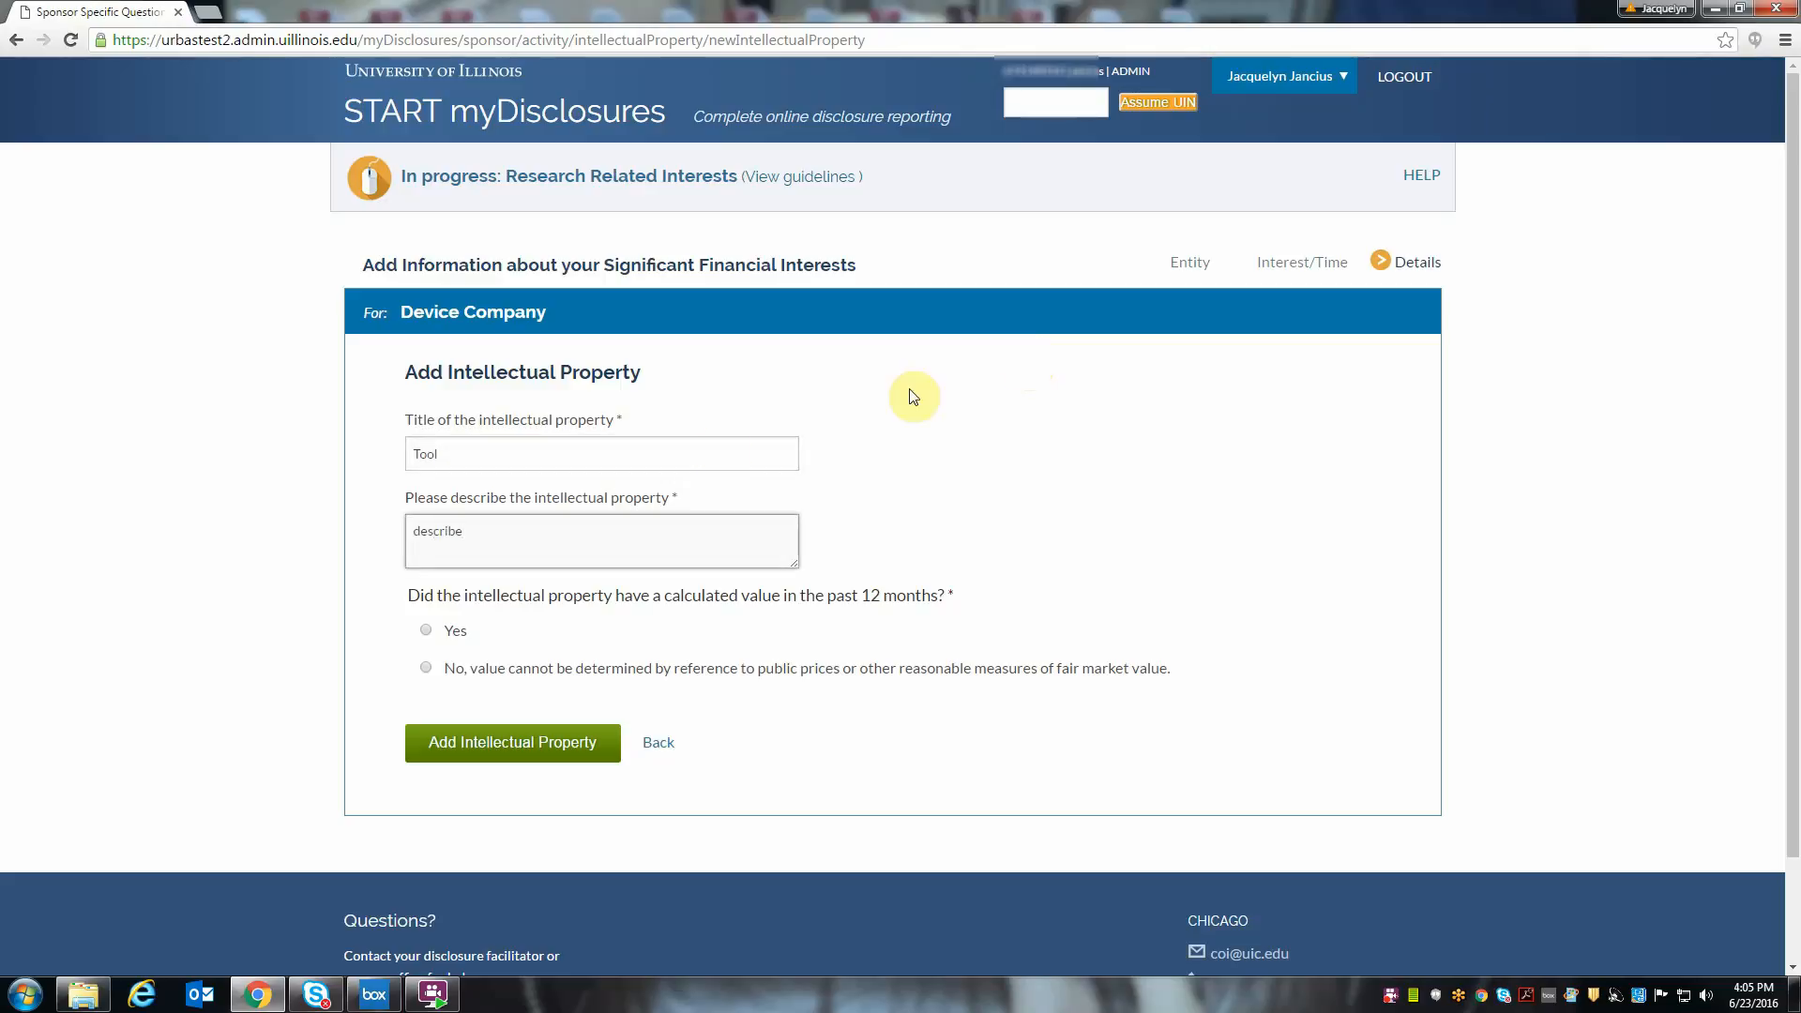
{"action": "left_click", "coordinate": [426, 630]}
{"action": "left_click", "coordinate": [538, 689]}
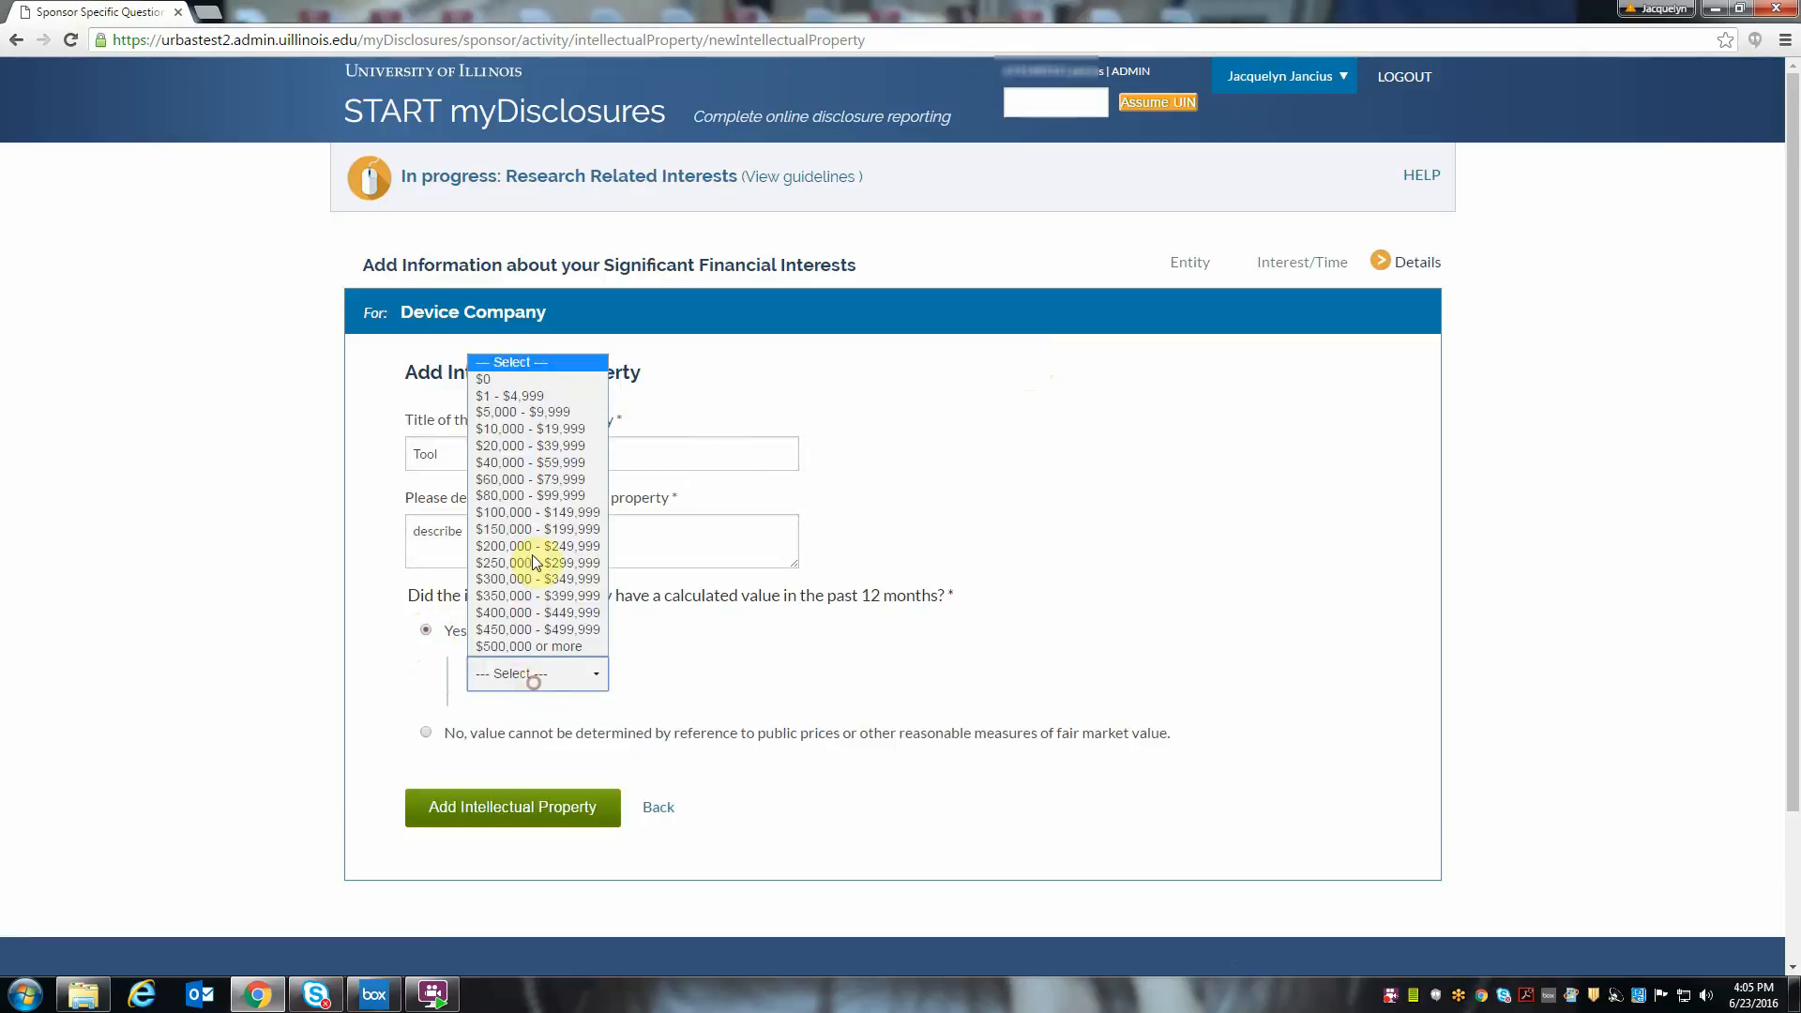
{"action": "left_click", "coordinate": [549, 414]}
{"action": "left_click", "coordinate": [541, 803]}
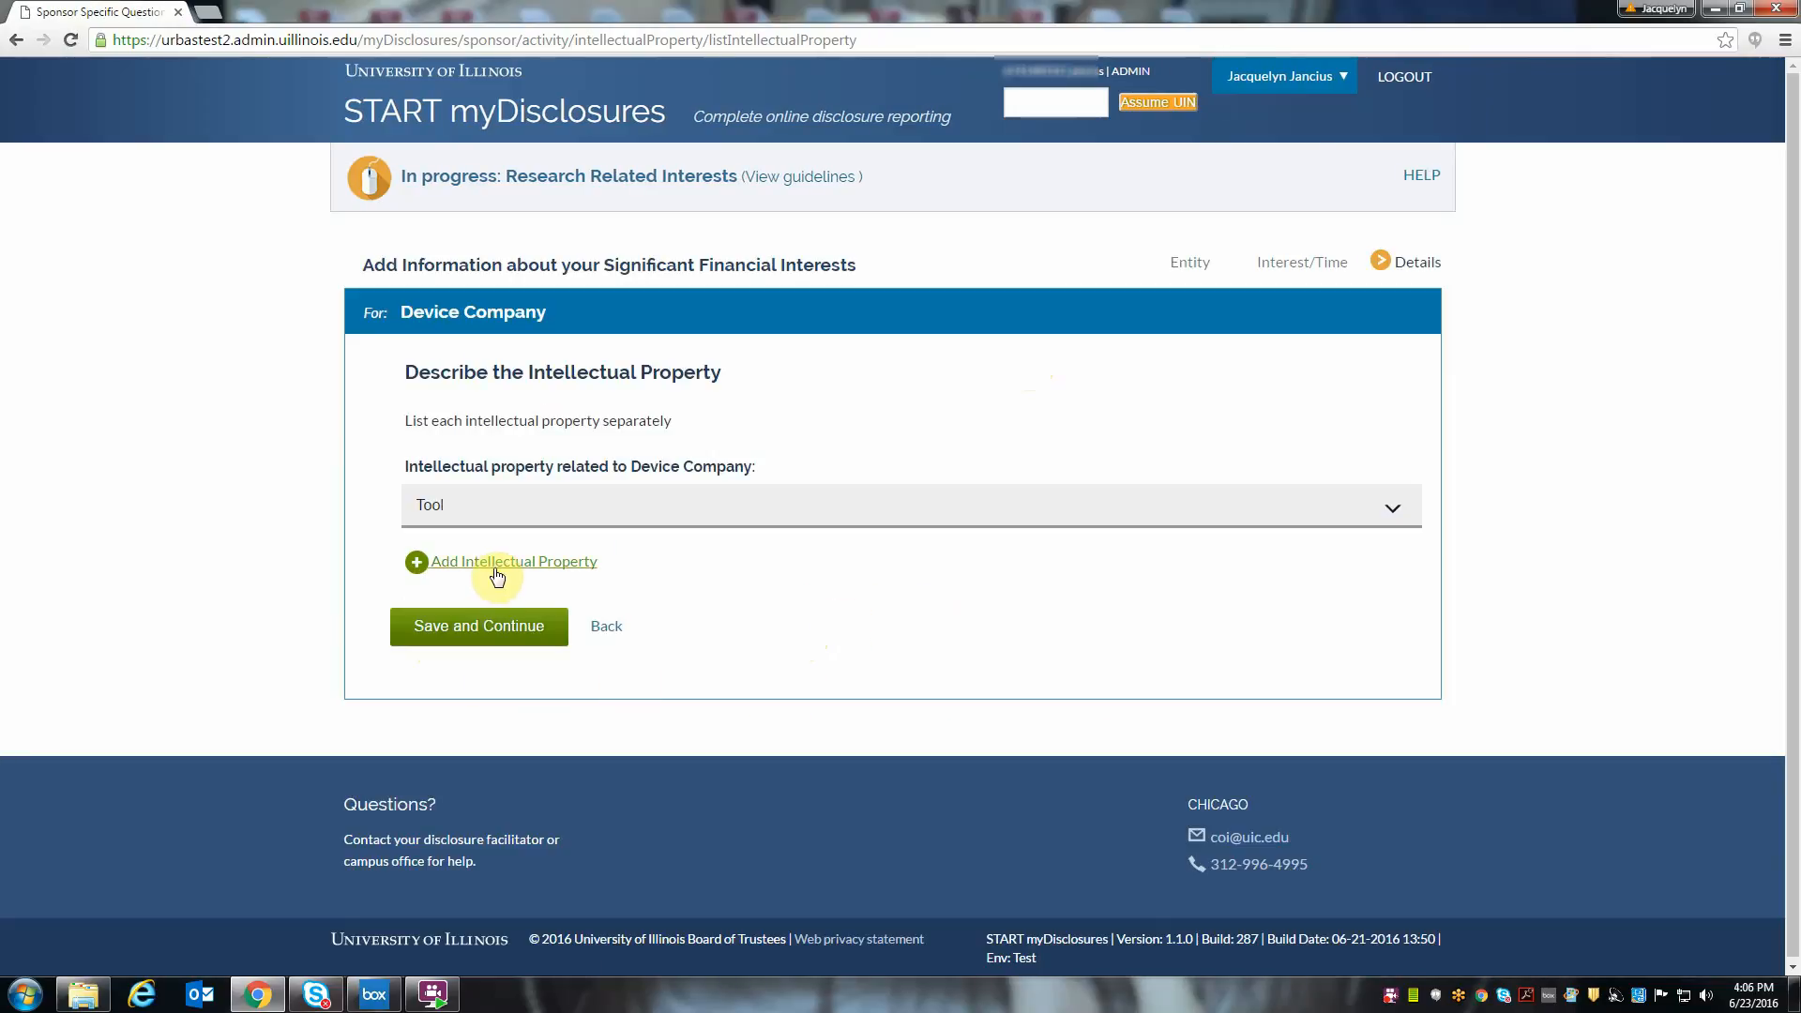
- Open another intellectual property entry, return without adding it, and save the intellectual property list
{"action": "left_click", "coordinate": [497, 570]}
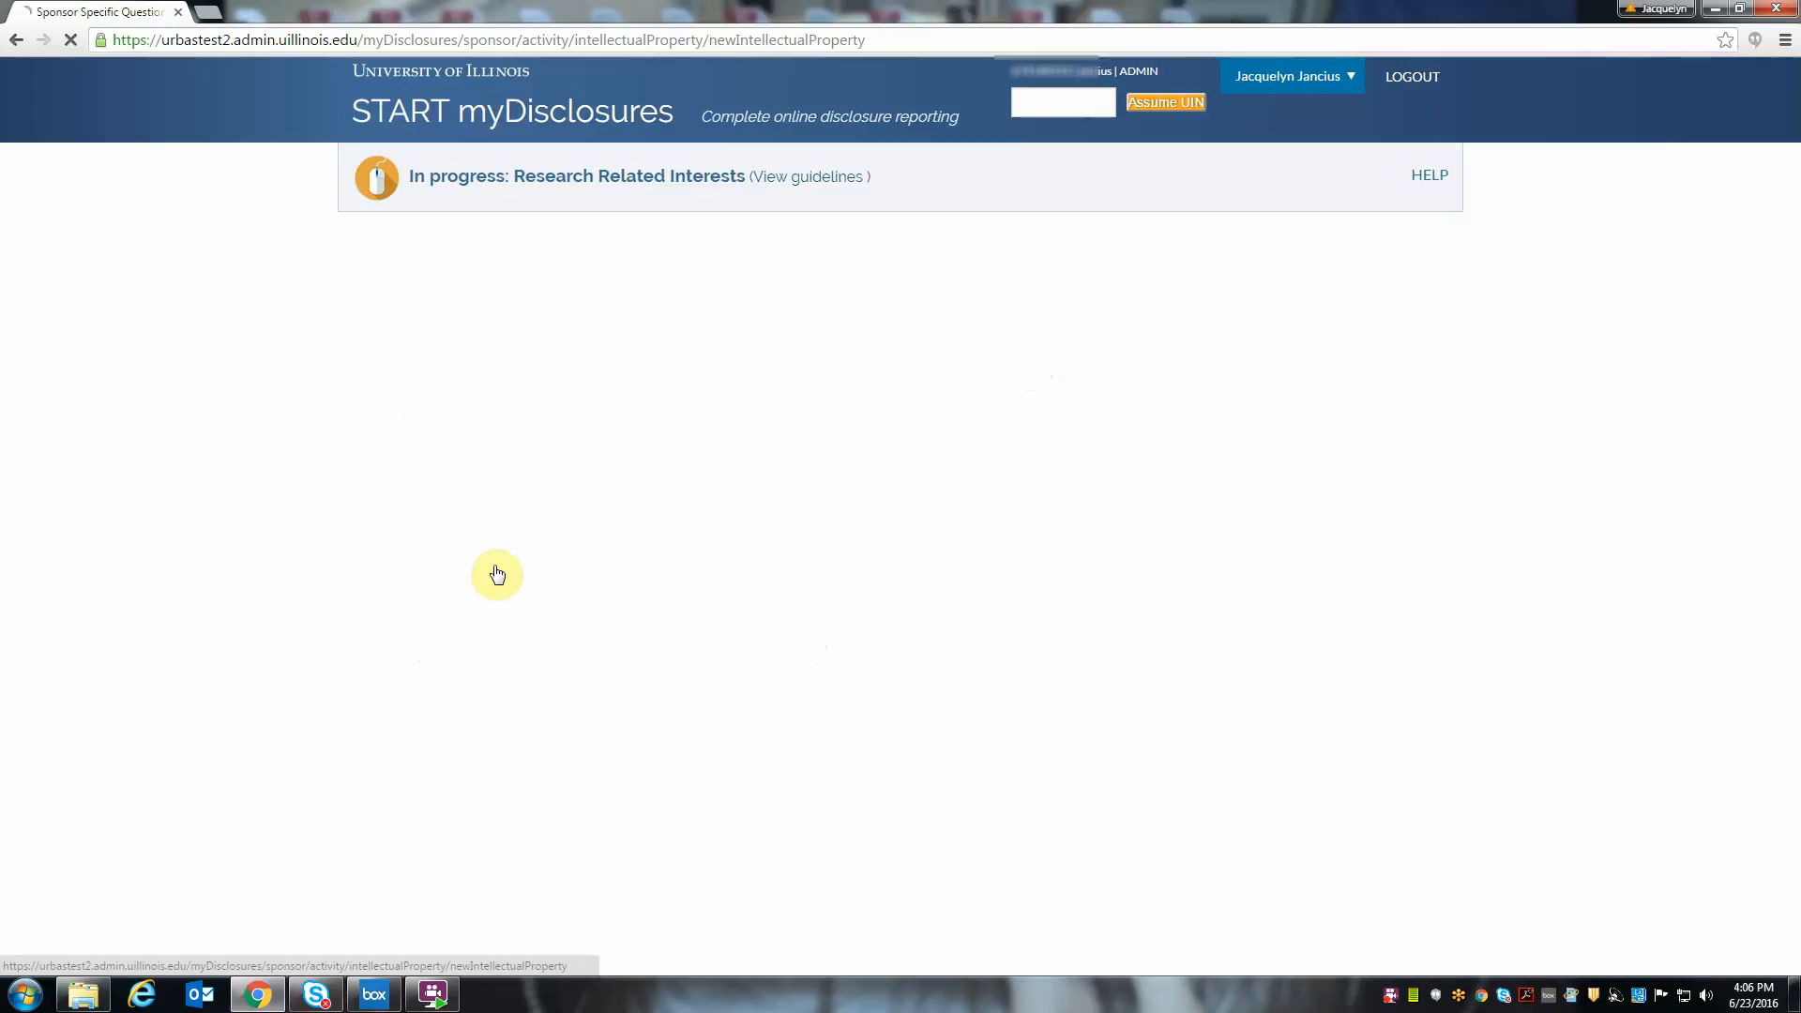
{"action": "left_click", "coordinate": [664, 744]}
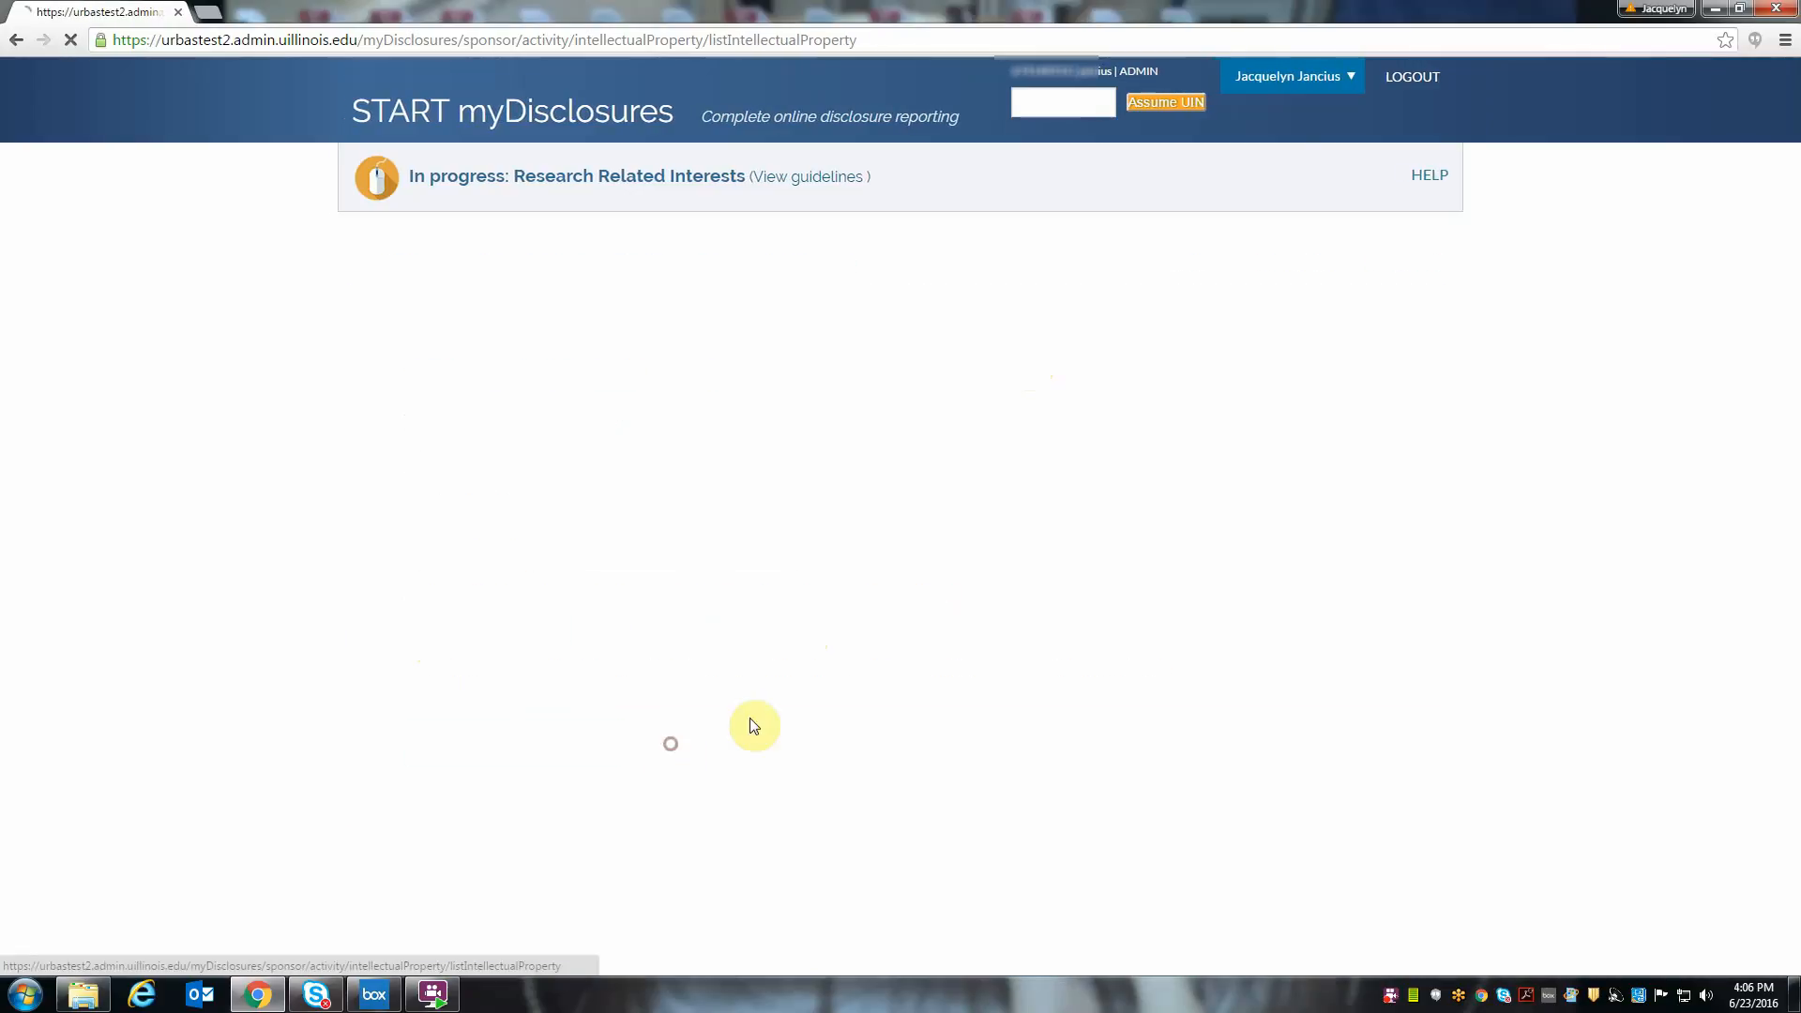
{"action": "left_click", "coordinate": [487, 643]}
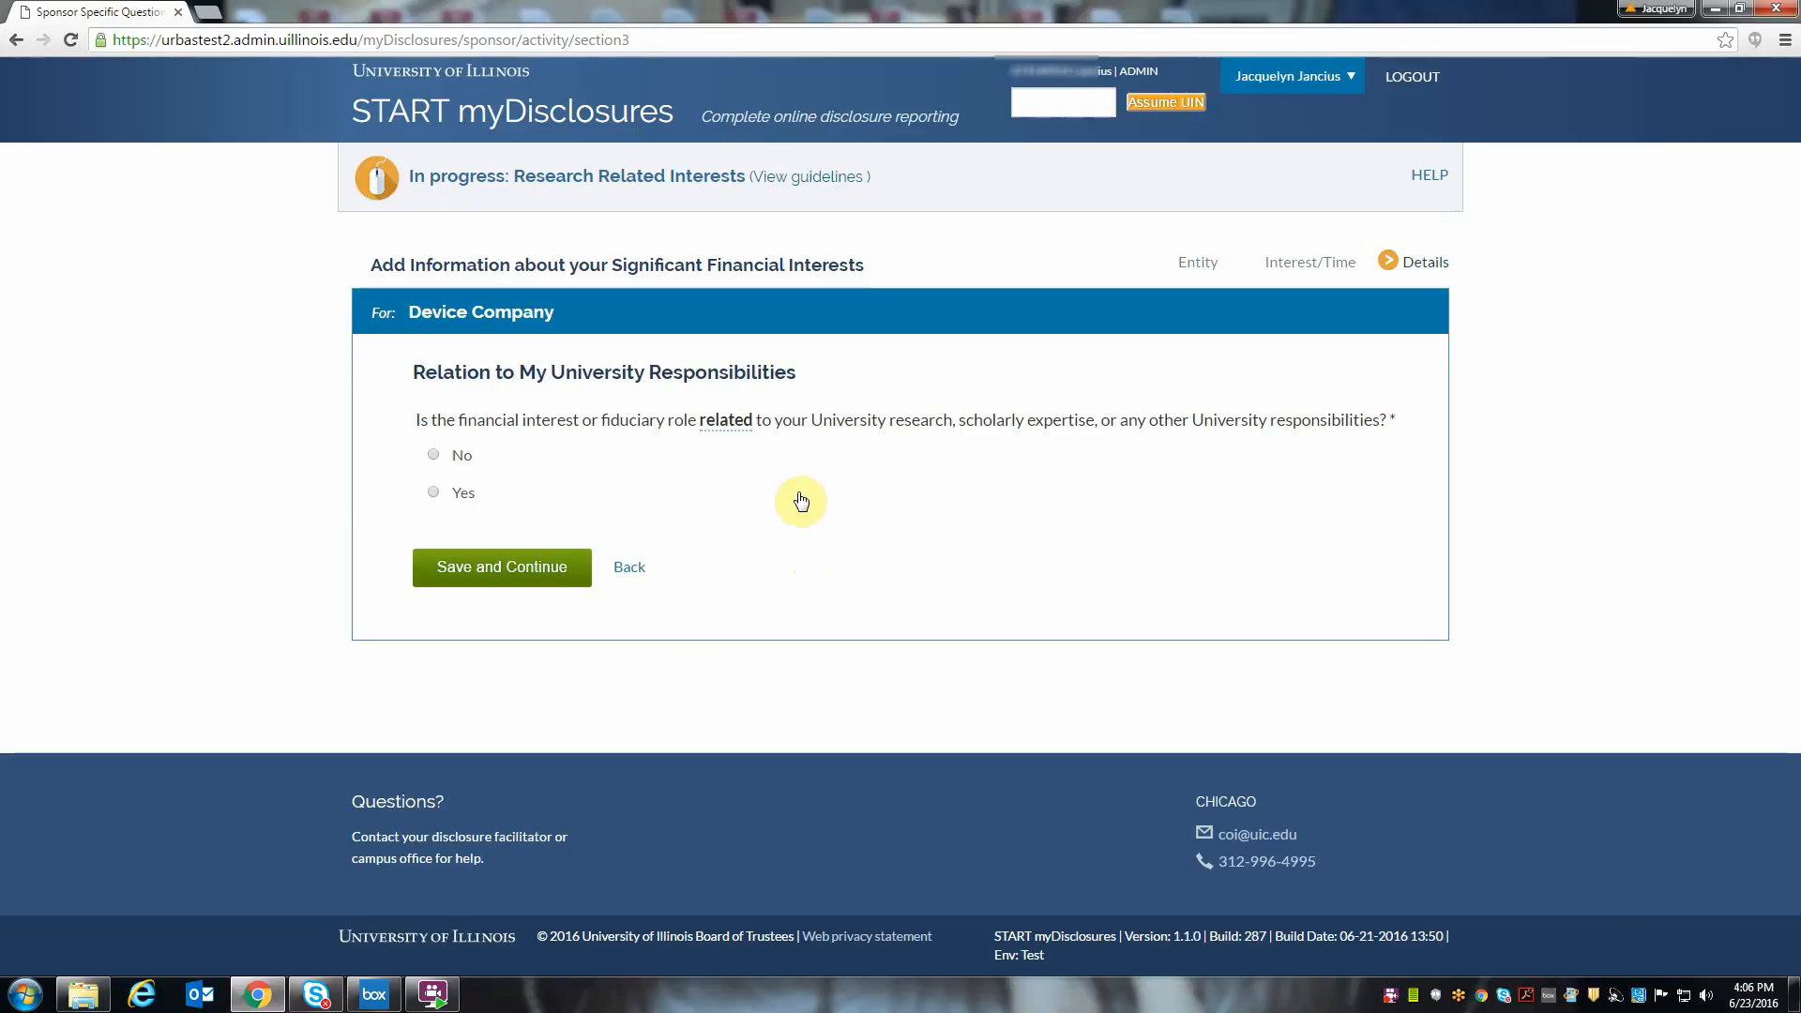
- Answer Yes to related University responsibilities and to being an investigator, mark the entity as a possible research sponsor, and save
{"action": "left_click", "coordinate": [434, 494]}
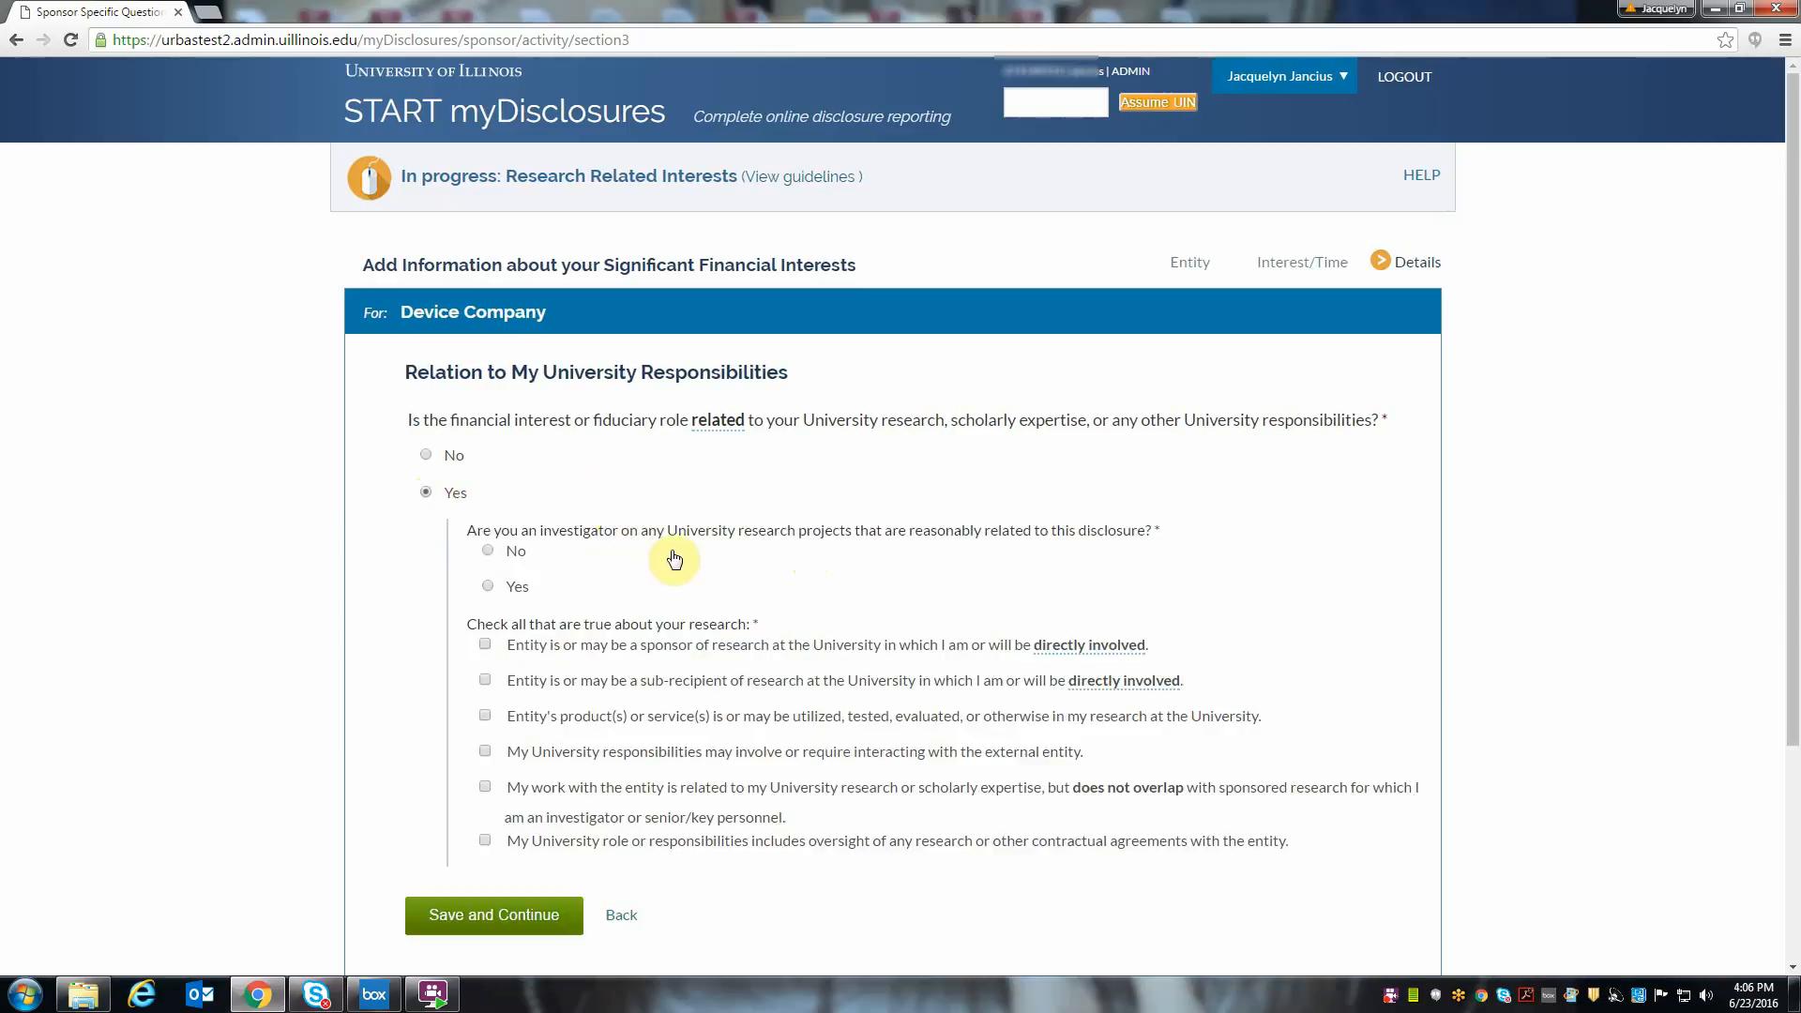
{"action": "left_click", "coordinate": [489, 586]}
{"action": "left_click", "coordinate": [485, 643]}
{"action": "scroll", "coordinate": [618, 584], "scroll_direction": "down", "scroll_amount": 2}
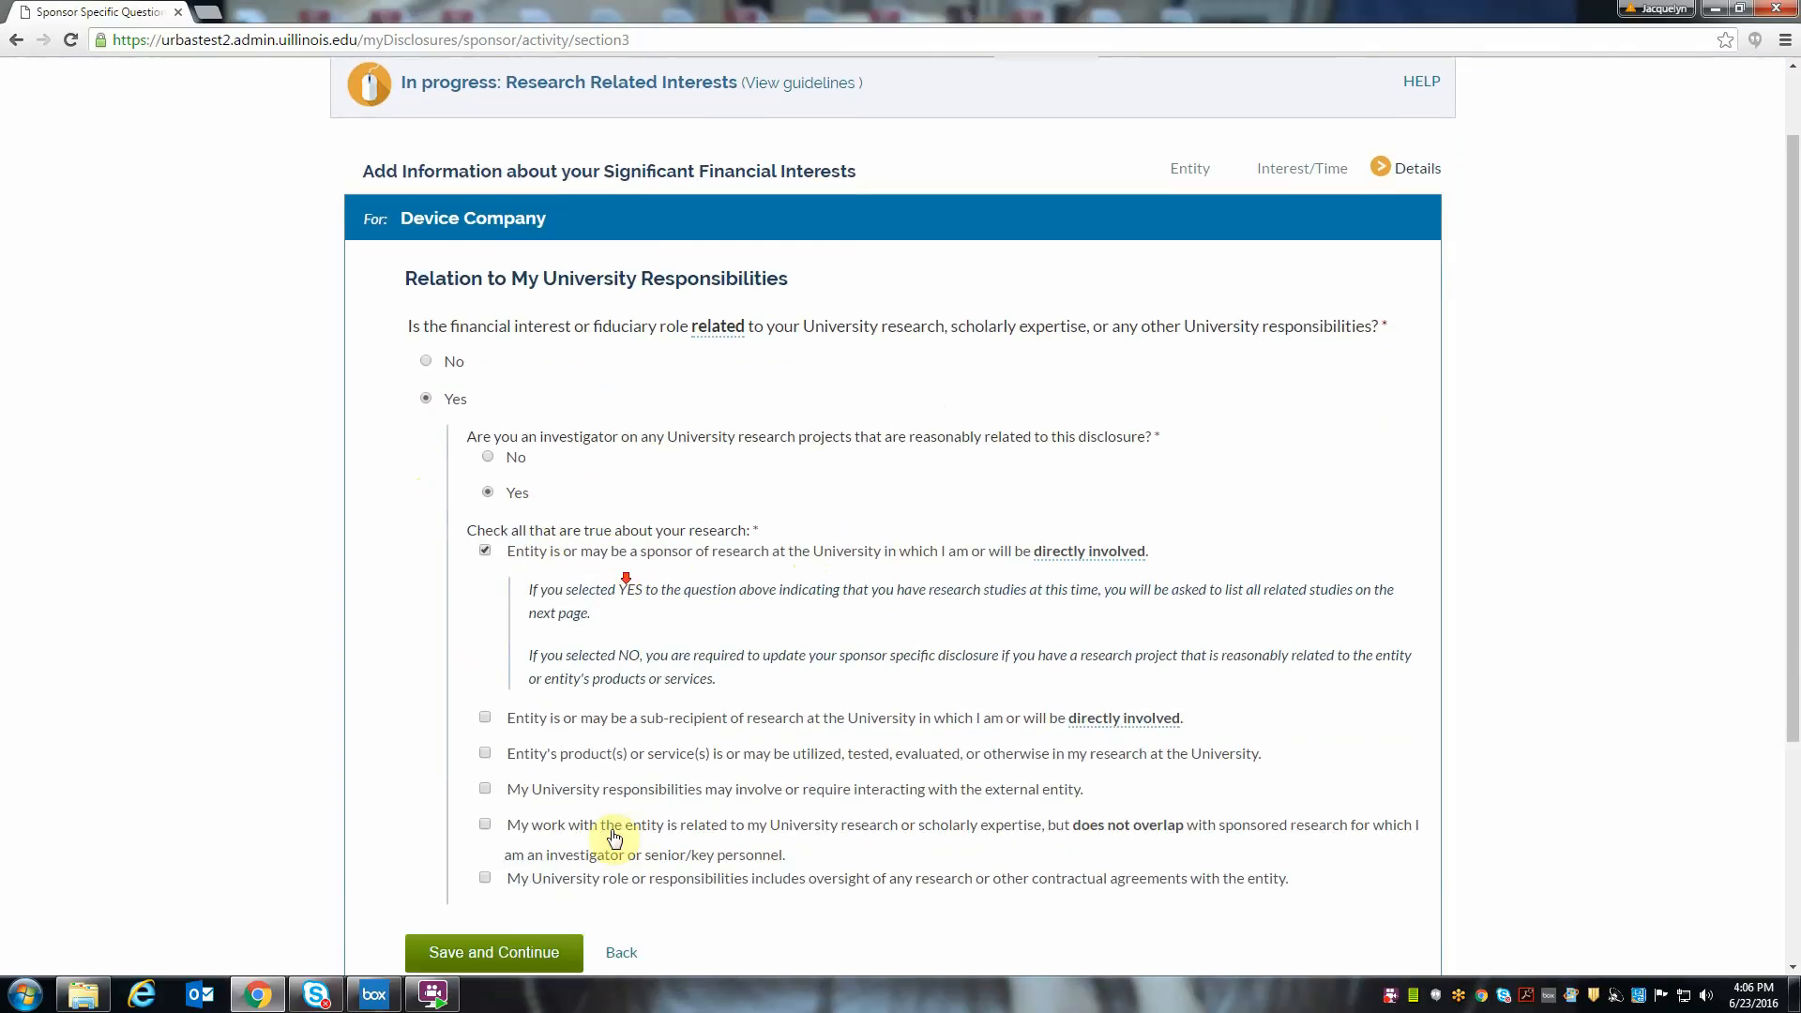
{"action": "left_click", "coordinate": [544, 952]}
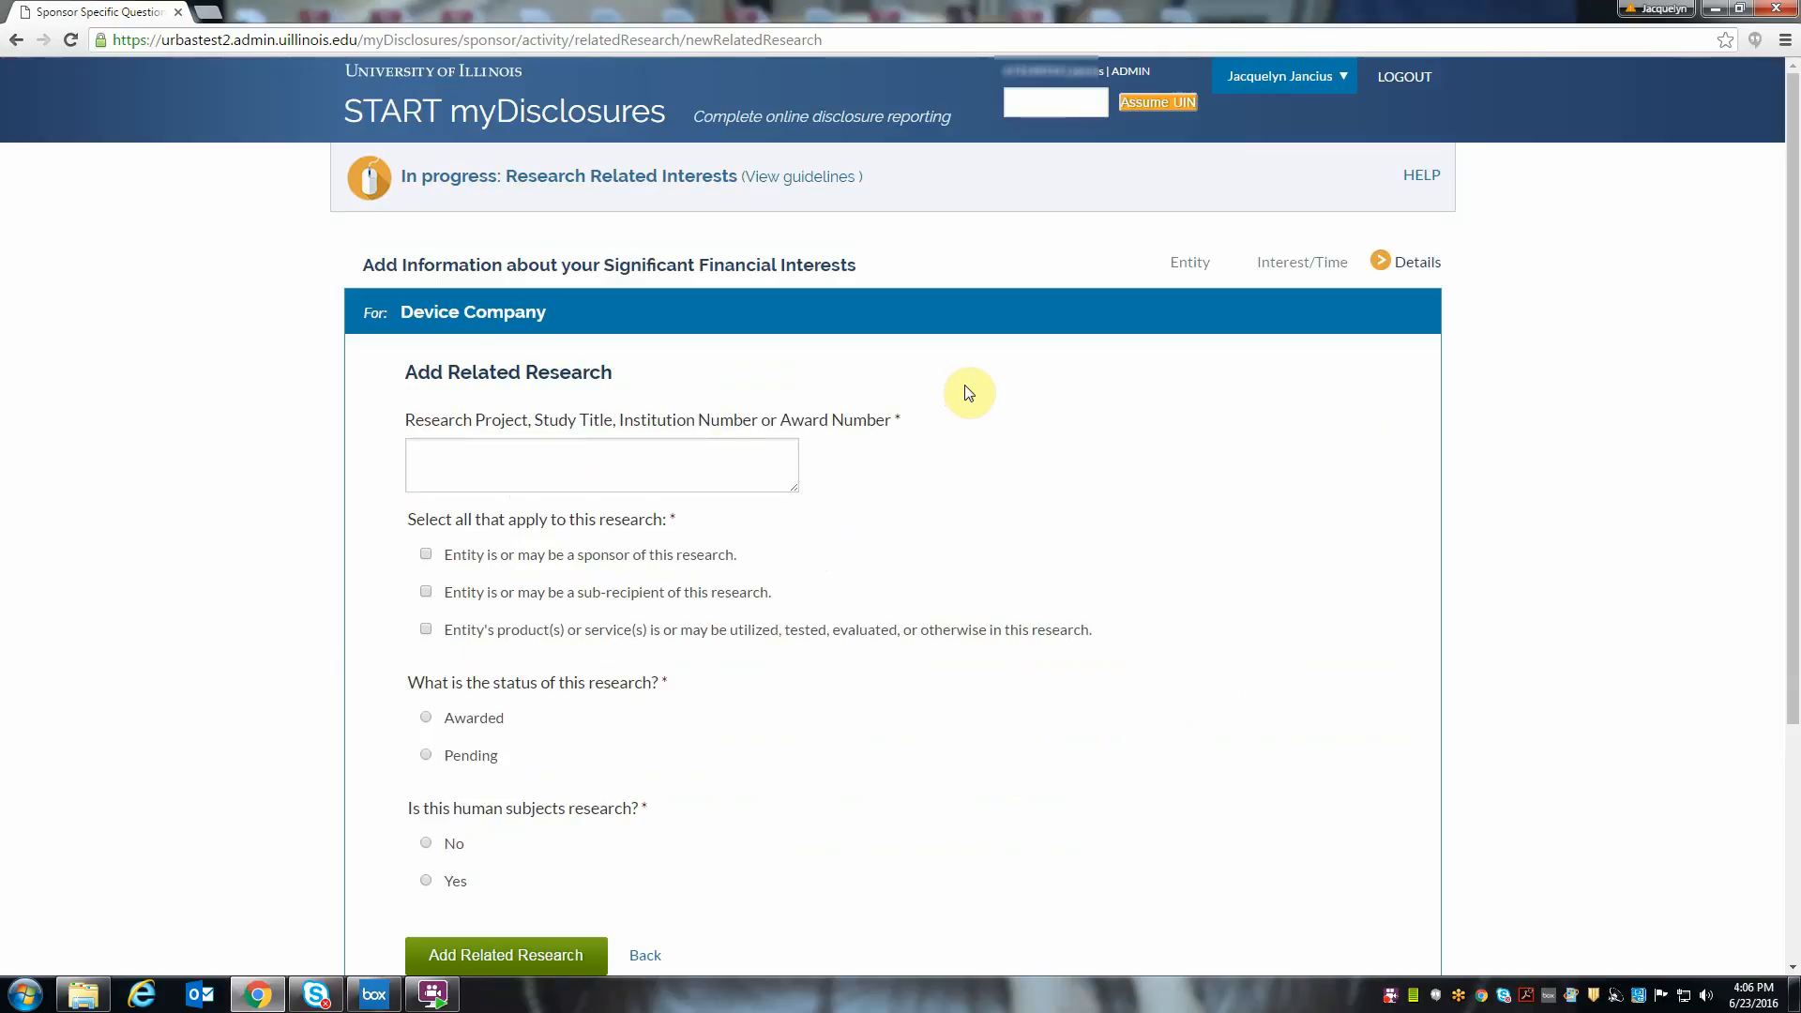
- Add related research named "Study title" with the entity as sponsor, status Awarded, and No for human subjects research
{"action": "left_click", "coordinate": [684, 467]}
{"action": "scroll", "coordinate": [943, 472], "scroll_direction": "down", "scroll_amount": 1}
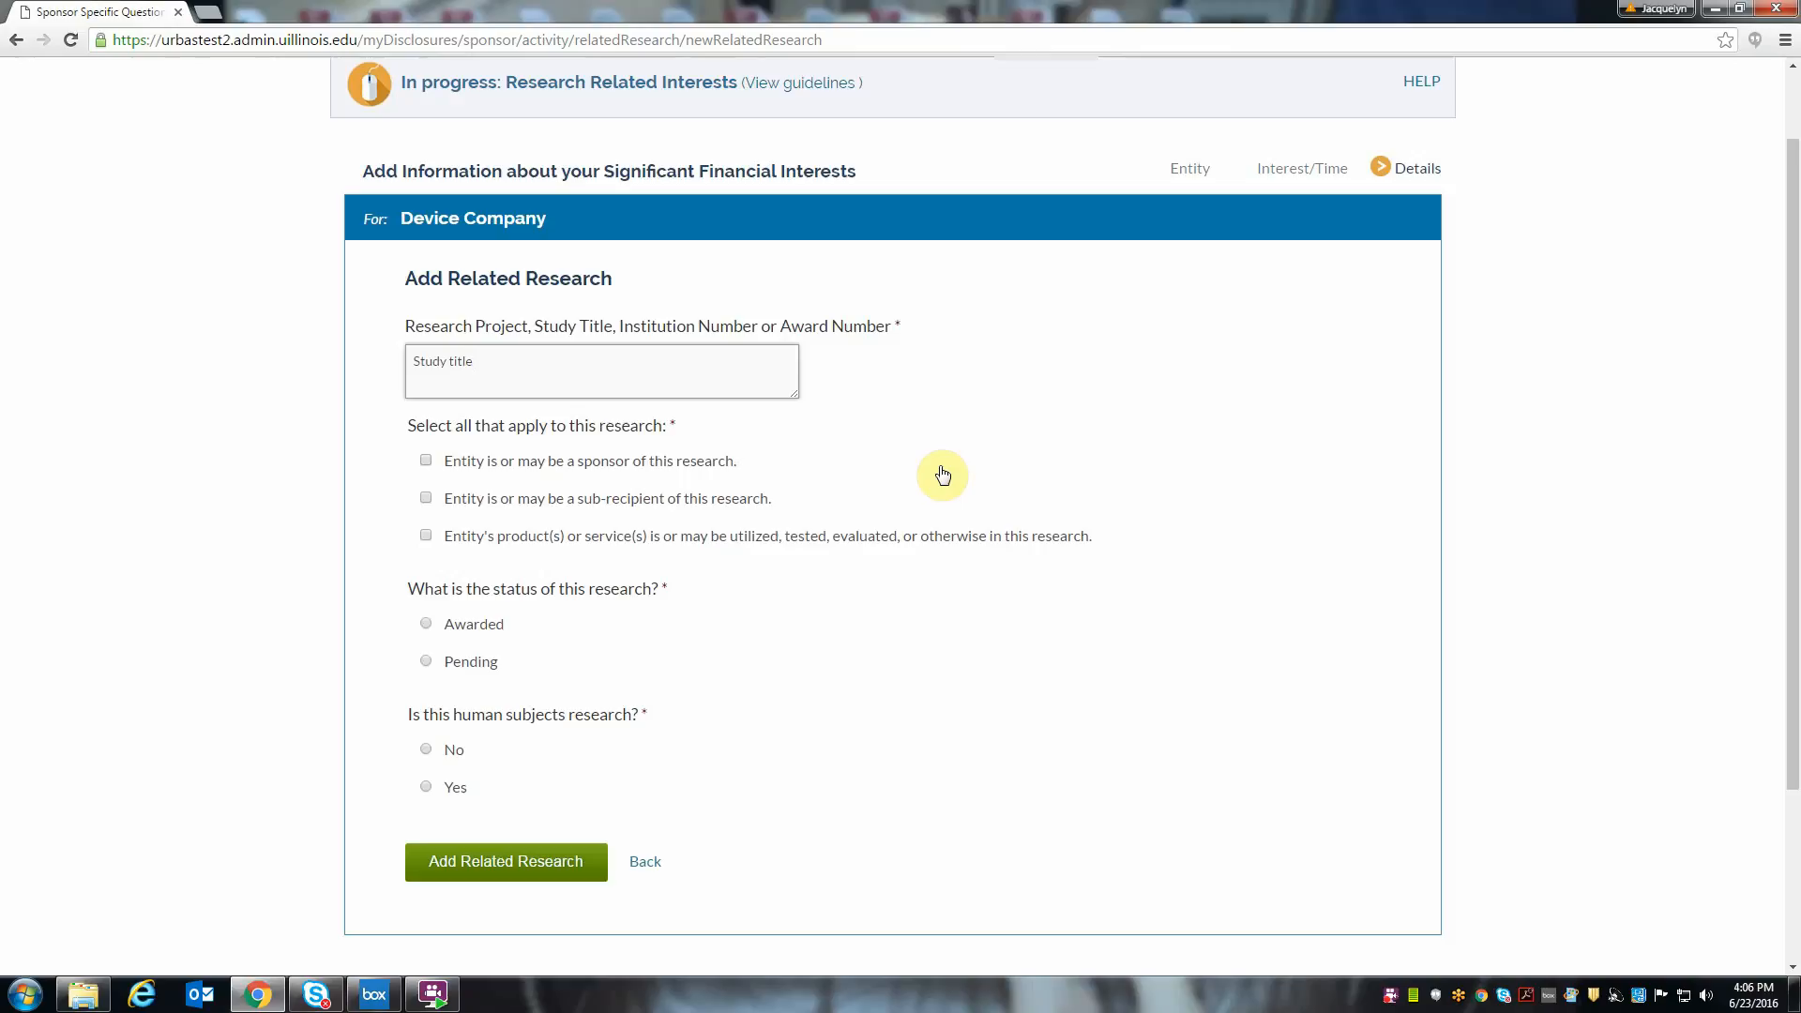
{"action": "left_click", "coordinate": [426, 459]}
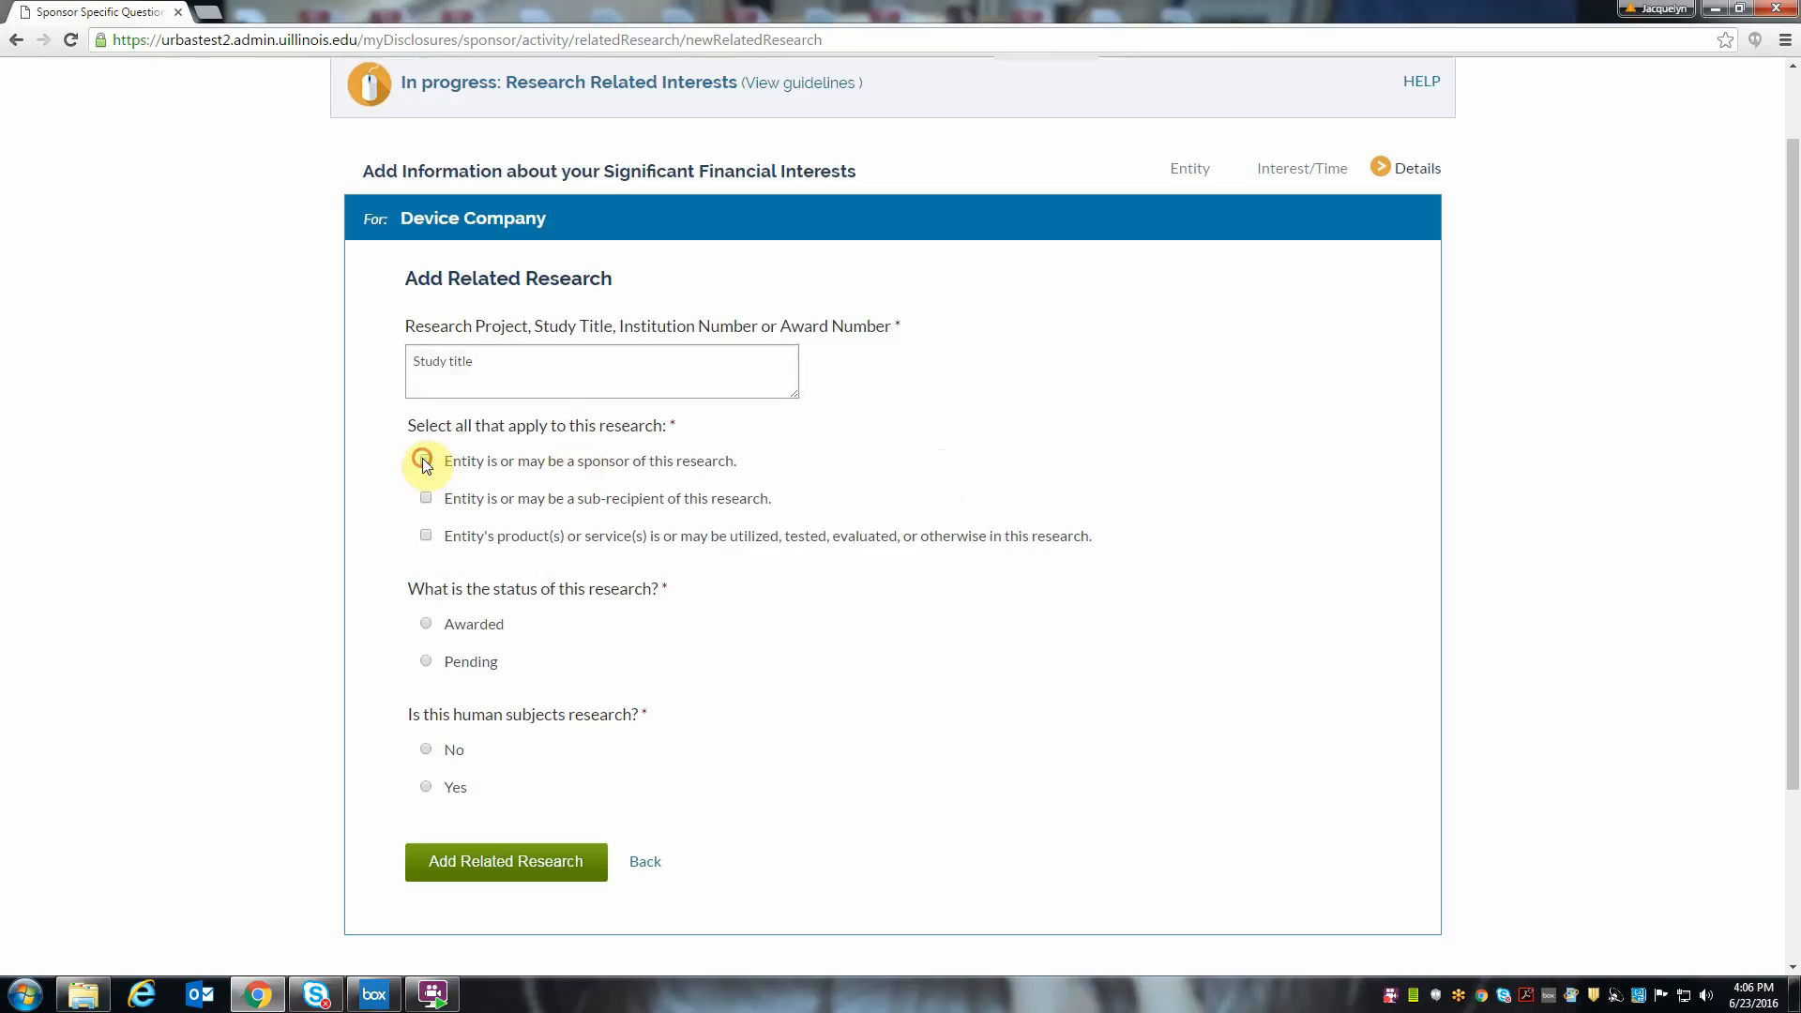
{"action": "left_click", "coordinate": [426, 625]}
{"action": "left_click", "coordinate": [427, 749]}
{"action": "left_click", "coordinate": [493, 868]}
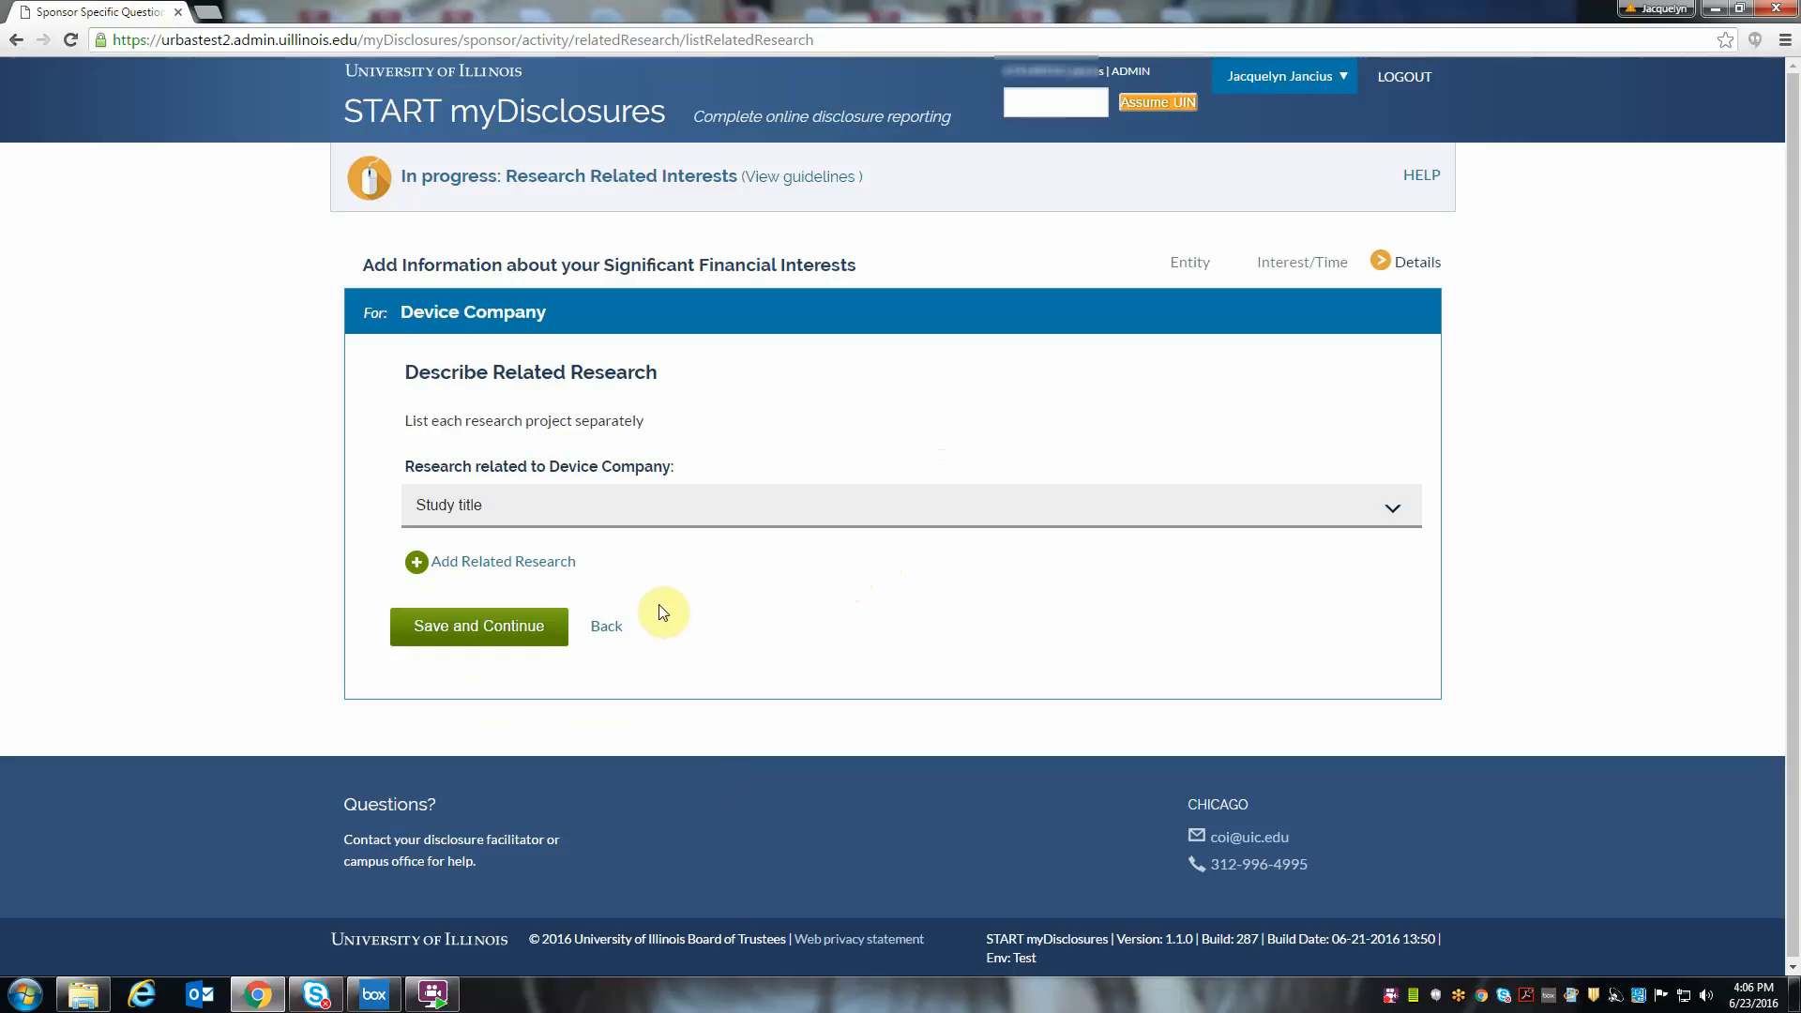
- Add second related research named "Study 2" with the entity as sub-recipient, status Awarded, and human subjects research under IRB number 2011-00001
{"action": "left_click", "coordinate": [508, 566]}
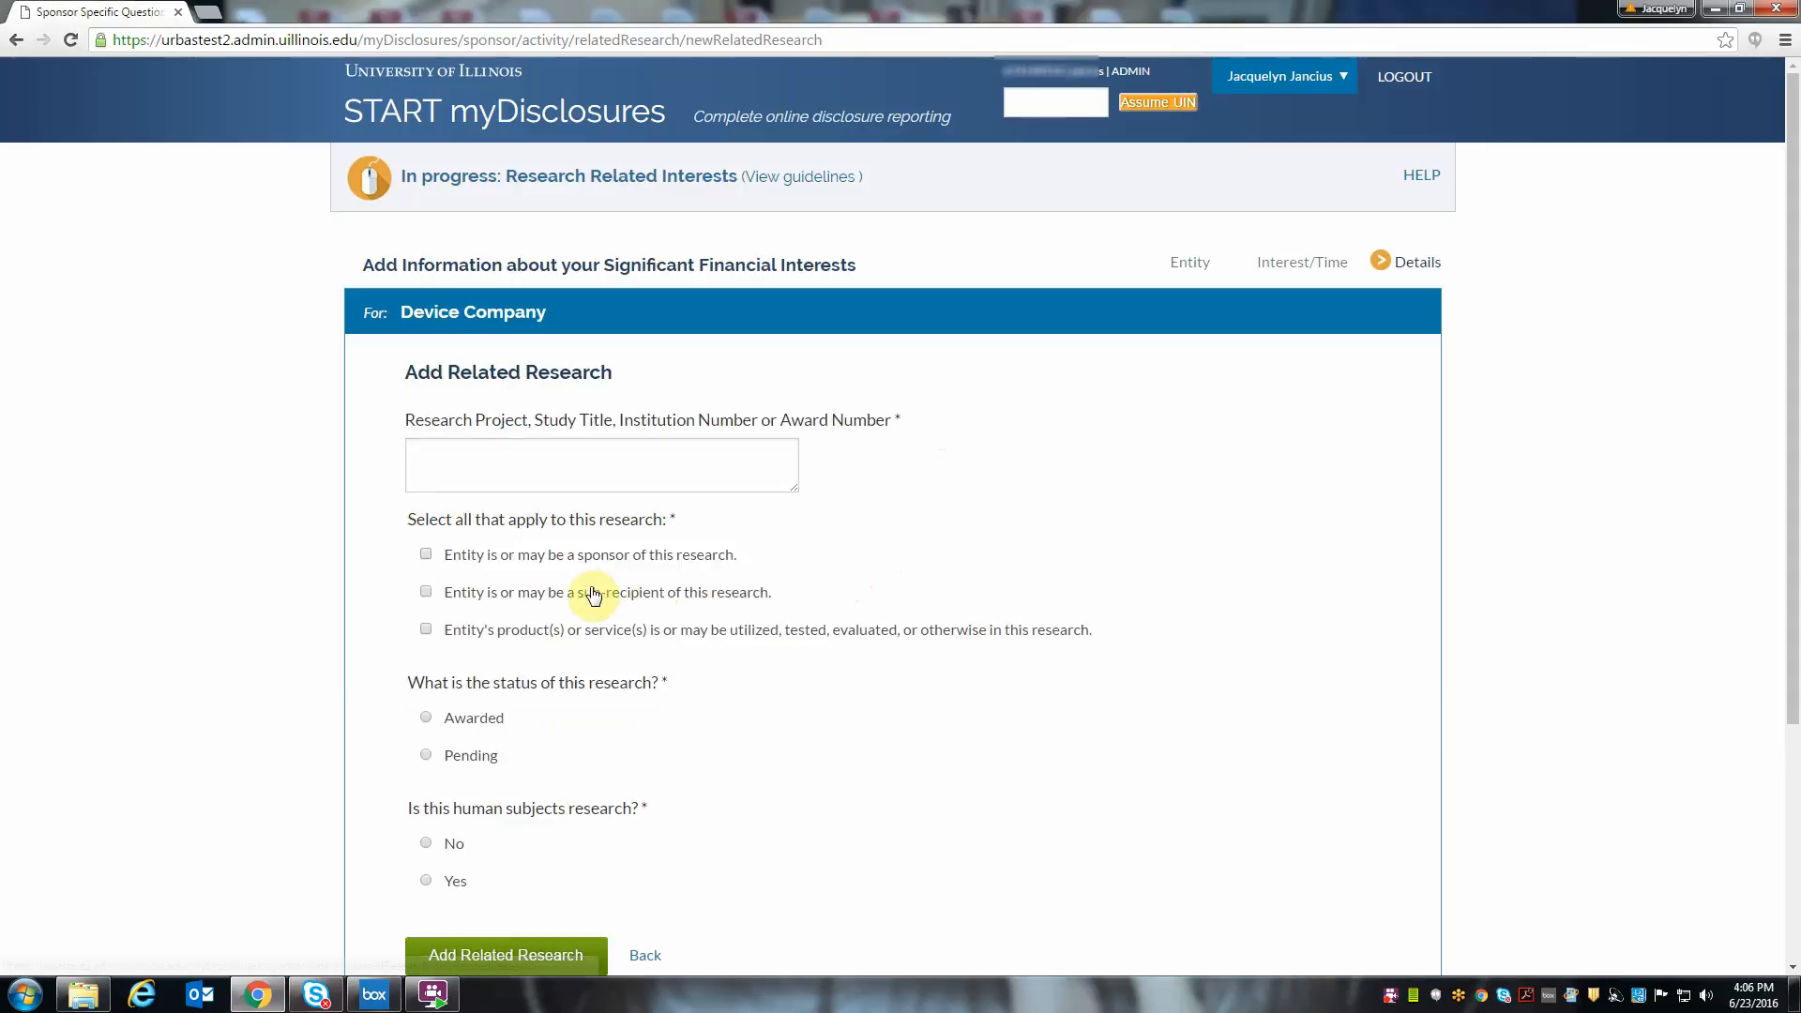
{"action": "left_click", "coordinate": [500, 468]}
{"action": "type", "text": "s"}
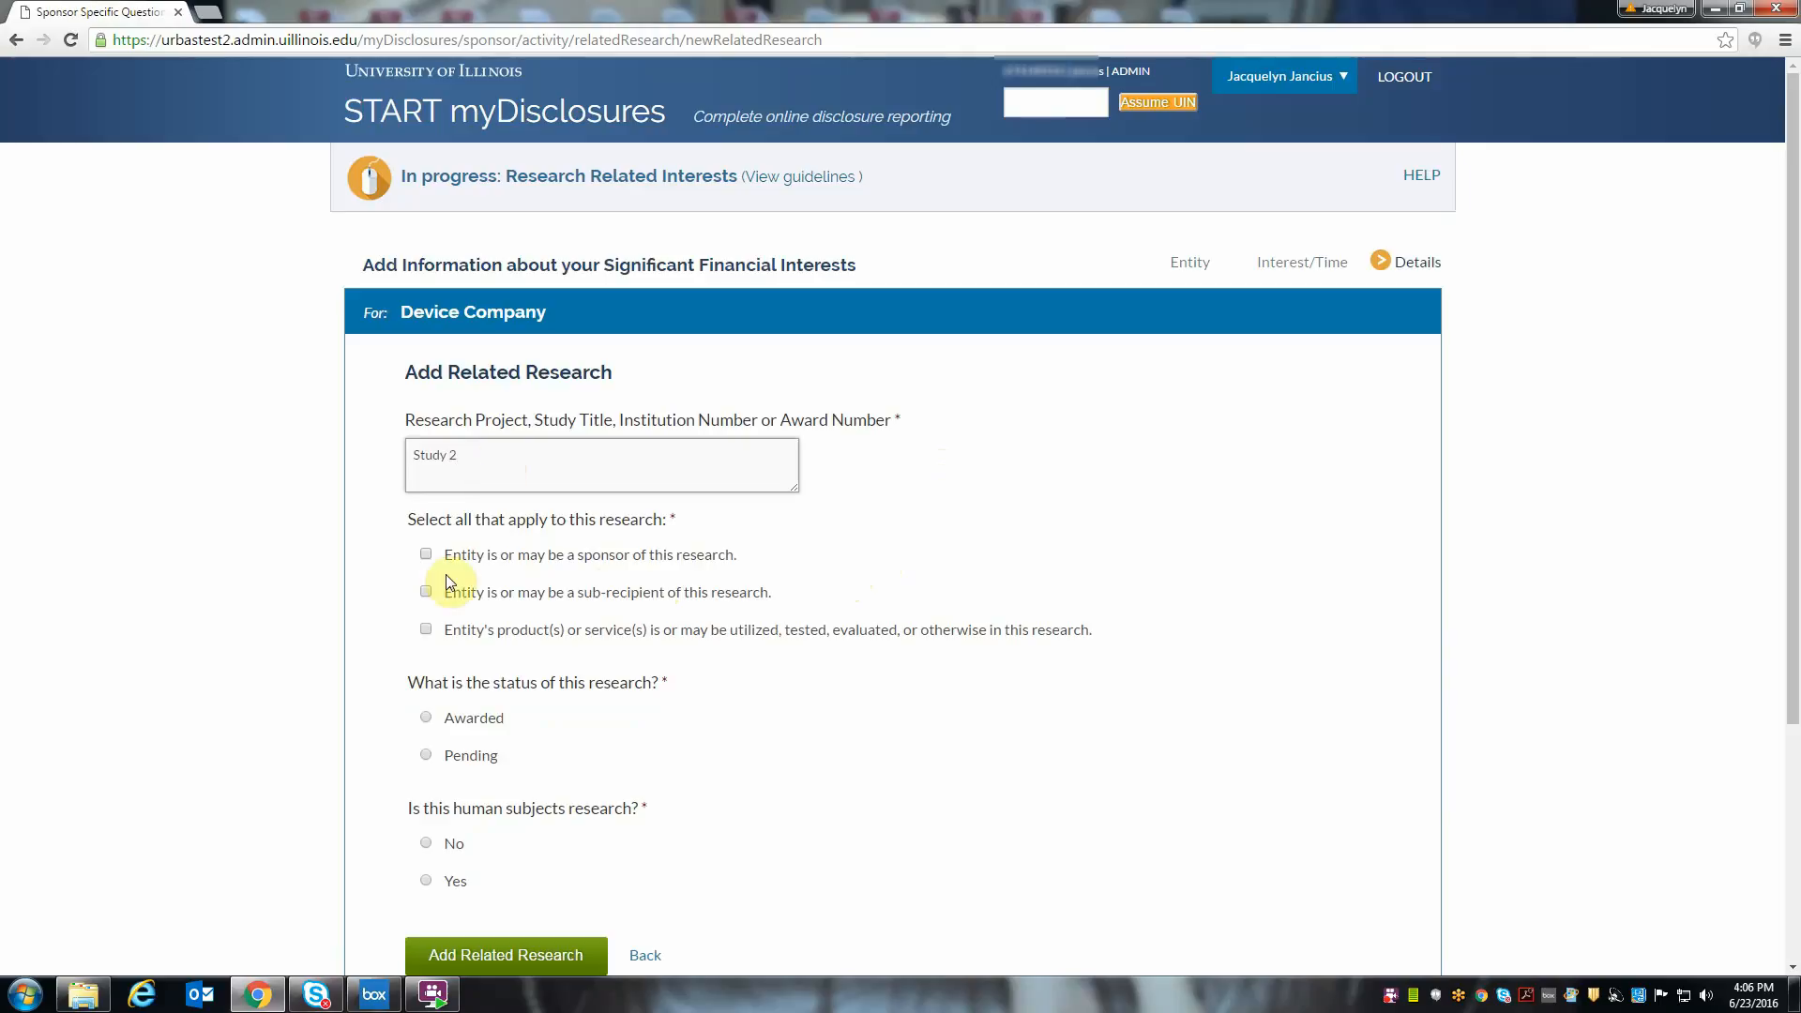
{"action": "left_click", "coordinate": [426, 591]}
{"action": "left_click", "coordinate": [426, 719]}
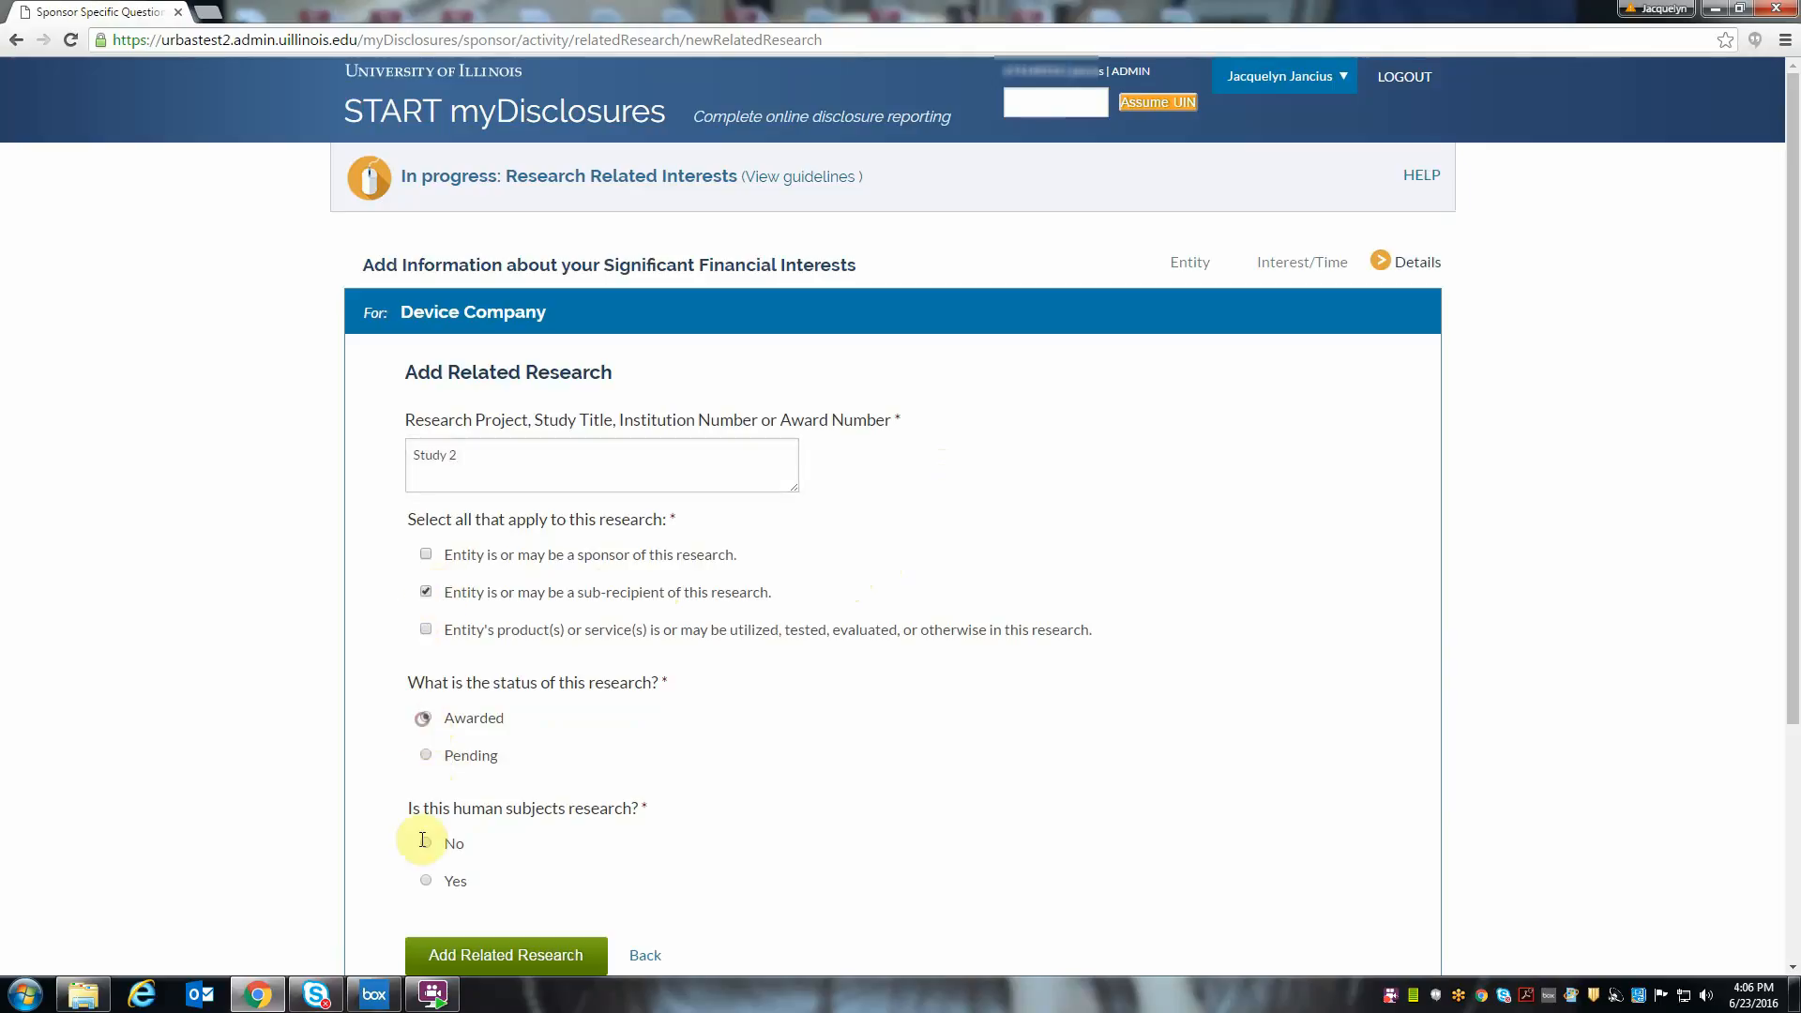
{"action": "left_click", "coordinate": [426, 882]}
{"action": "left_click", "coordinate": [524, 943]}
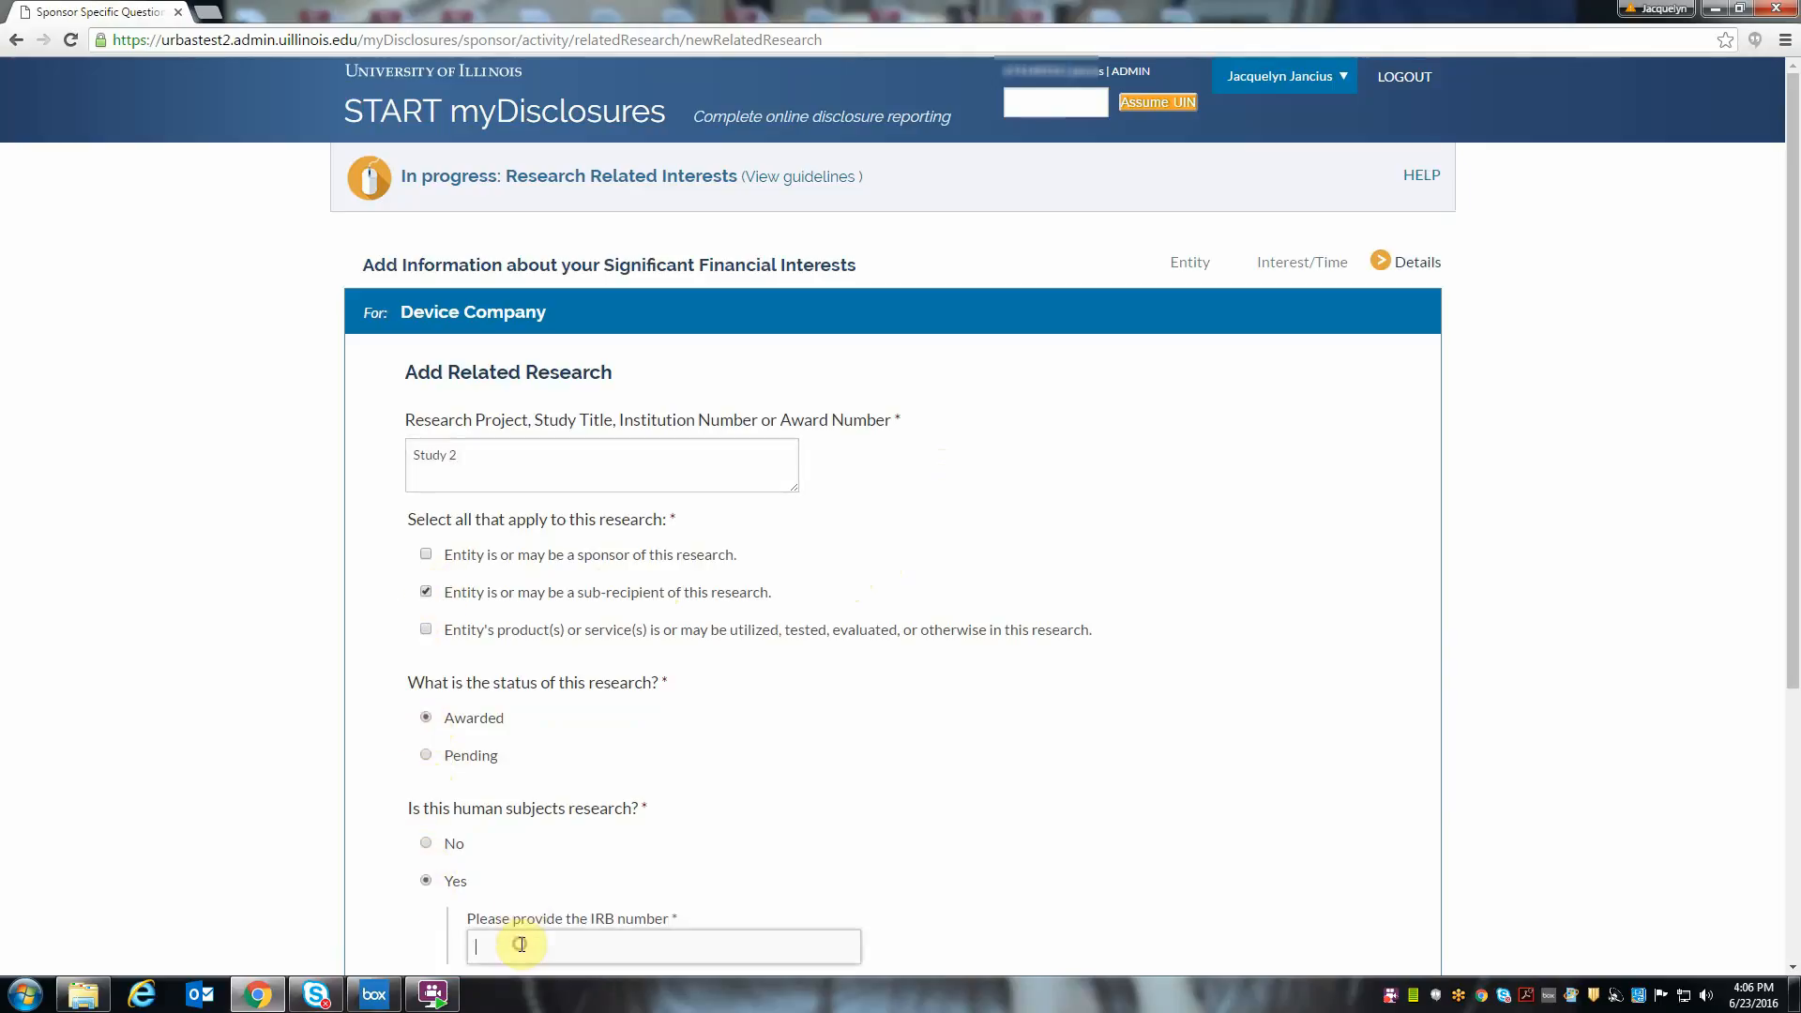
{"action": "type", "text": "2011-00"}
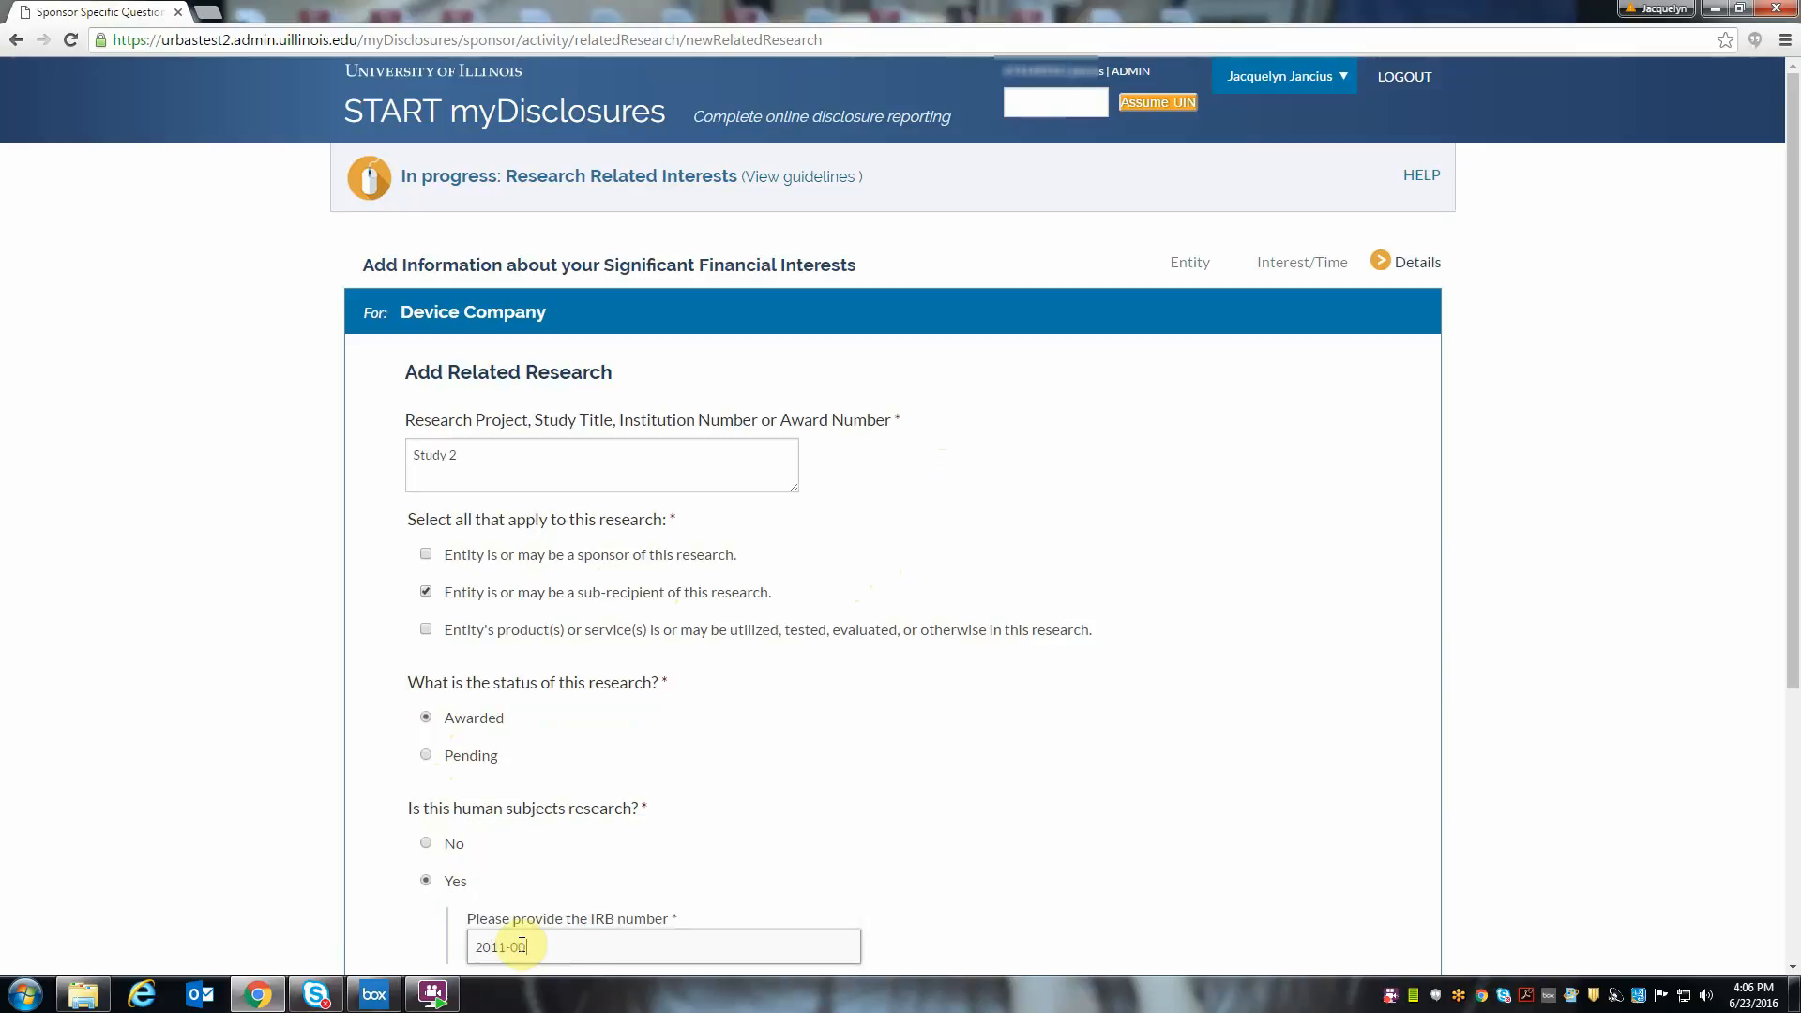
{"action": "type", "text": "001"}
{"action": "scroll", "coordinate": [523, 932], "scroll_direction": "down", "scroll_amount": 2}
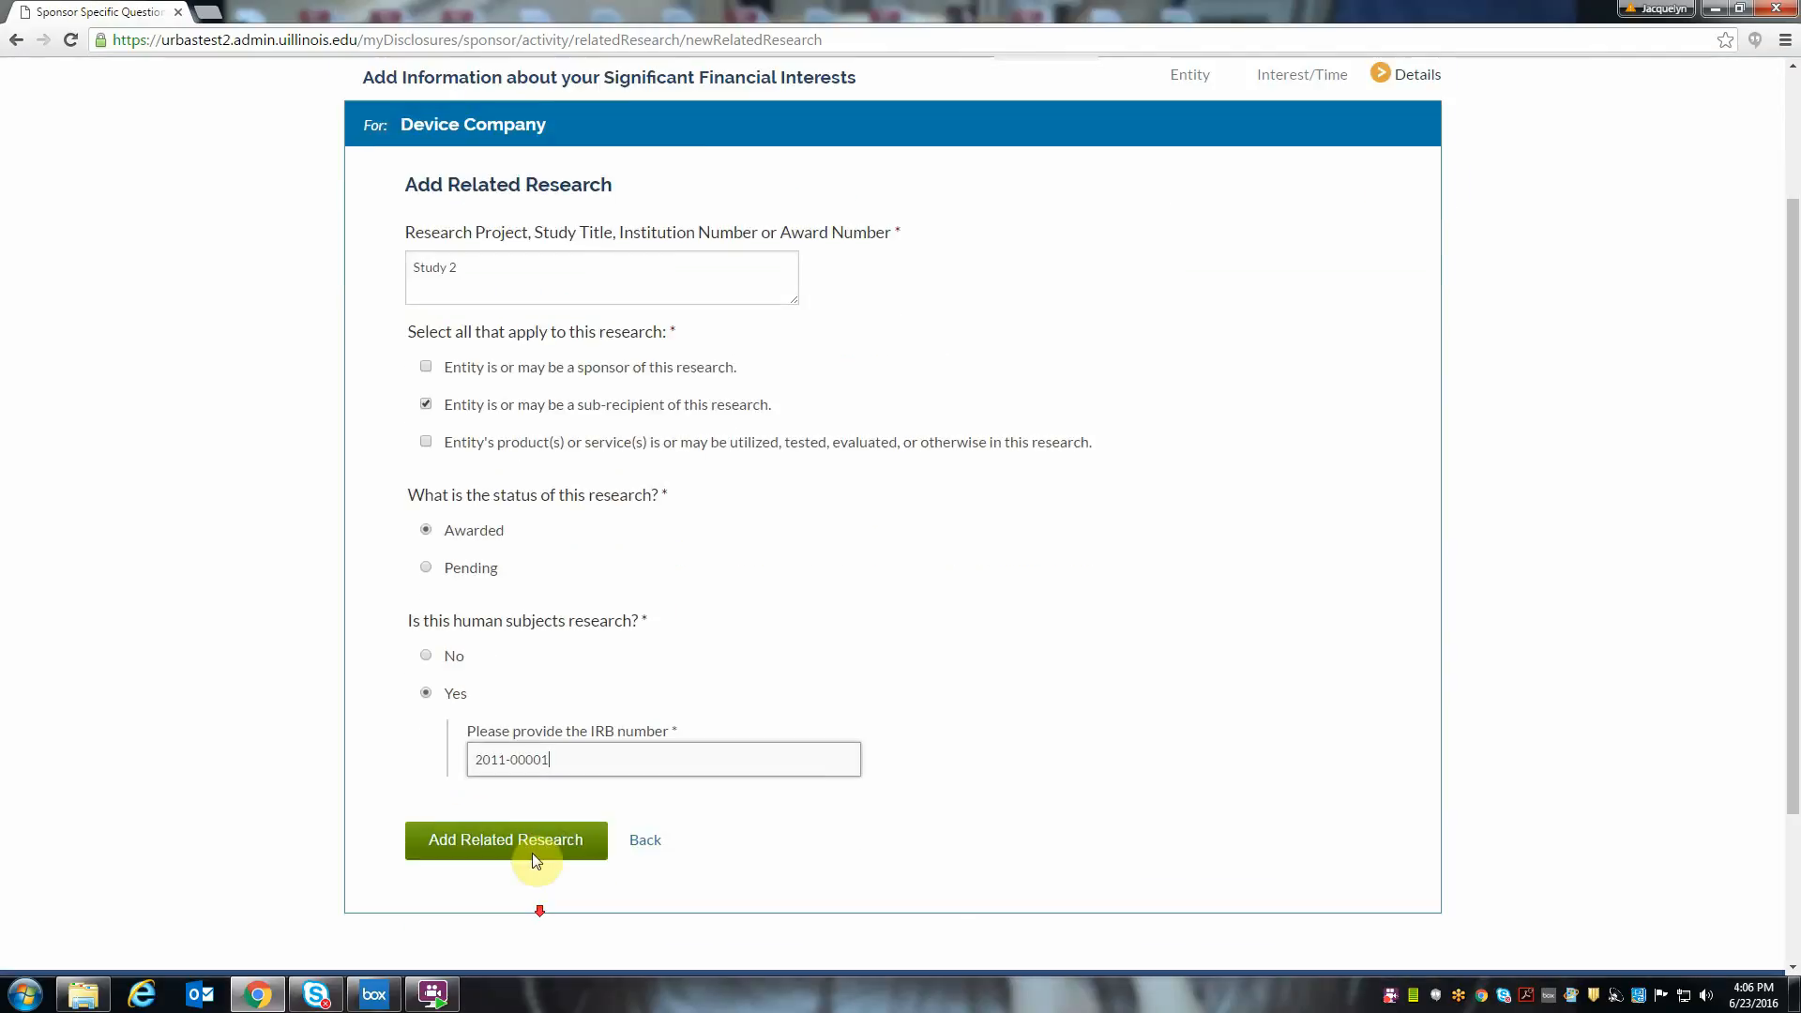
{"action": "left_click", "coordinate": [532, 853]}
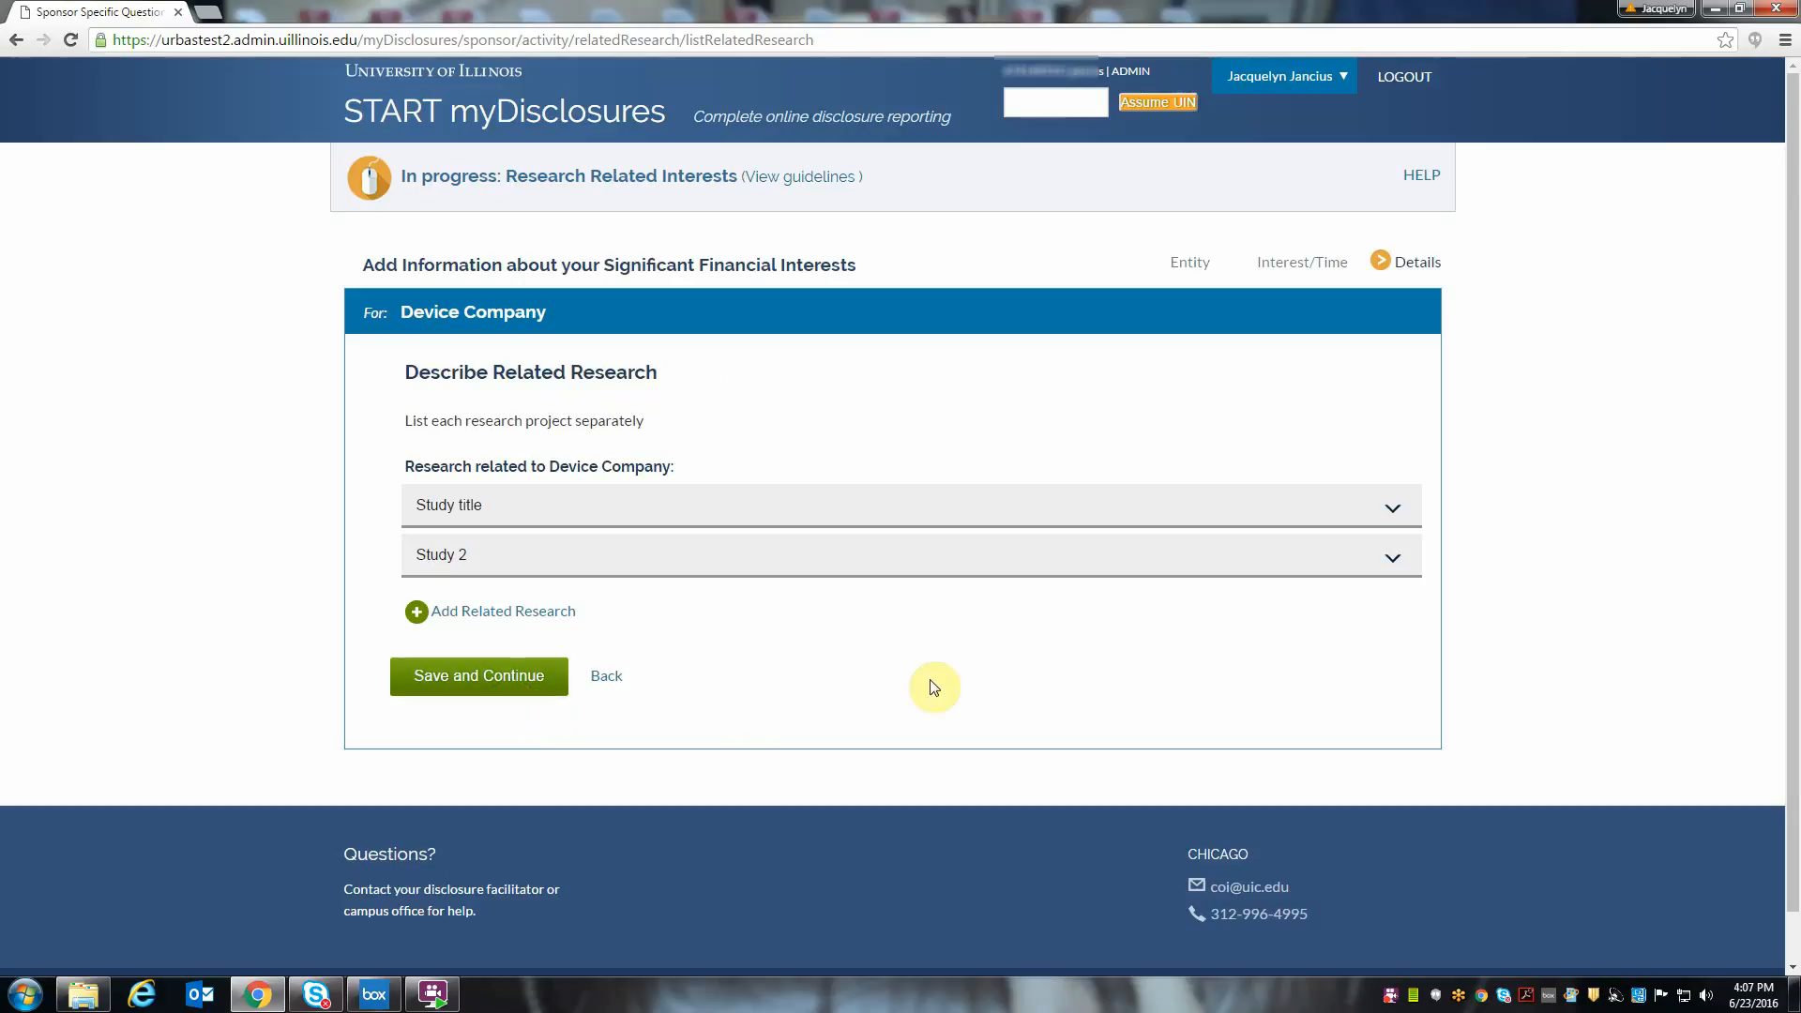
- Review the listed studies' details and save the Device Company interest without attachments or comments
{"action": "left_click", "coordinate": [1359, 560]}
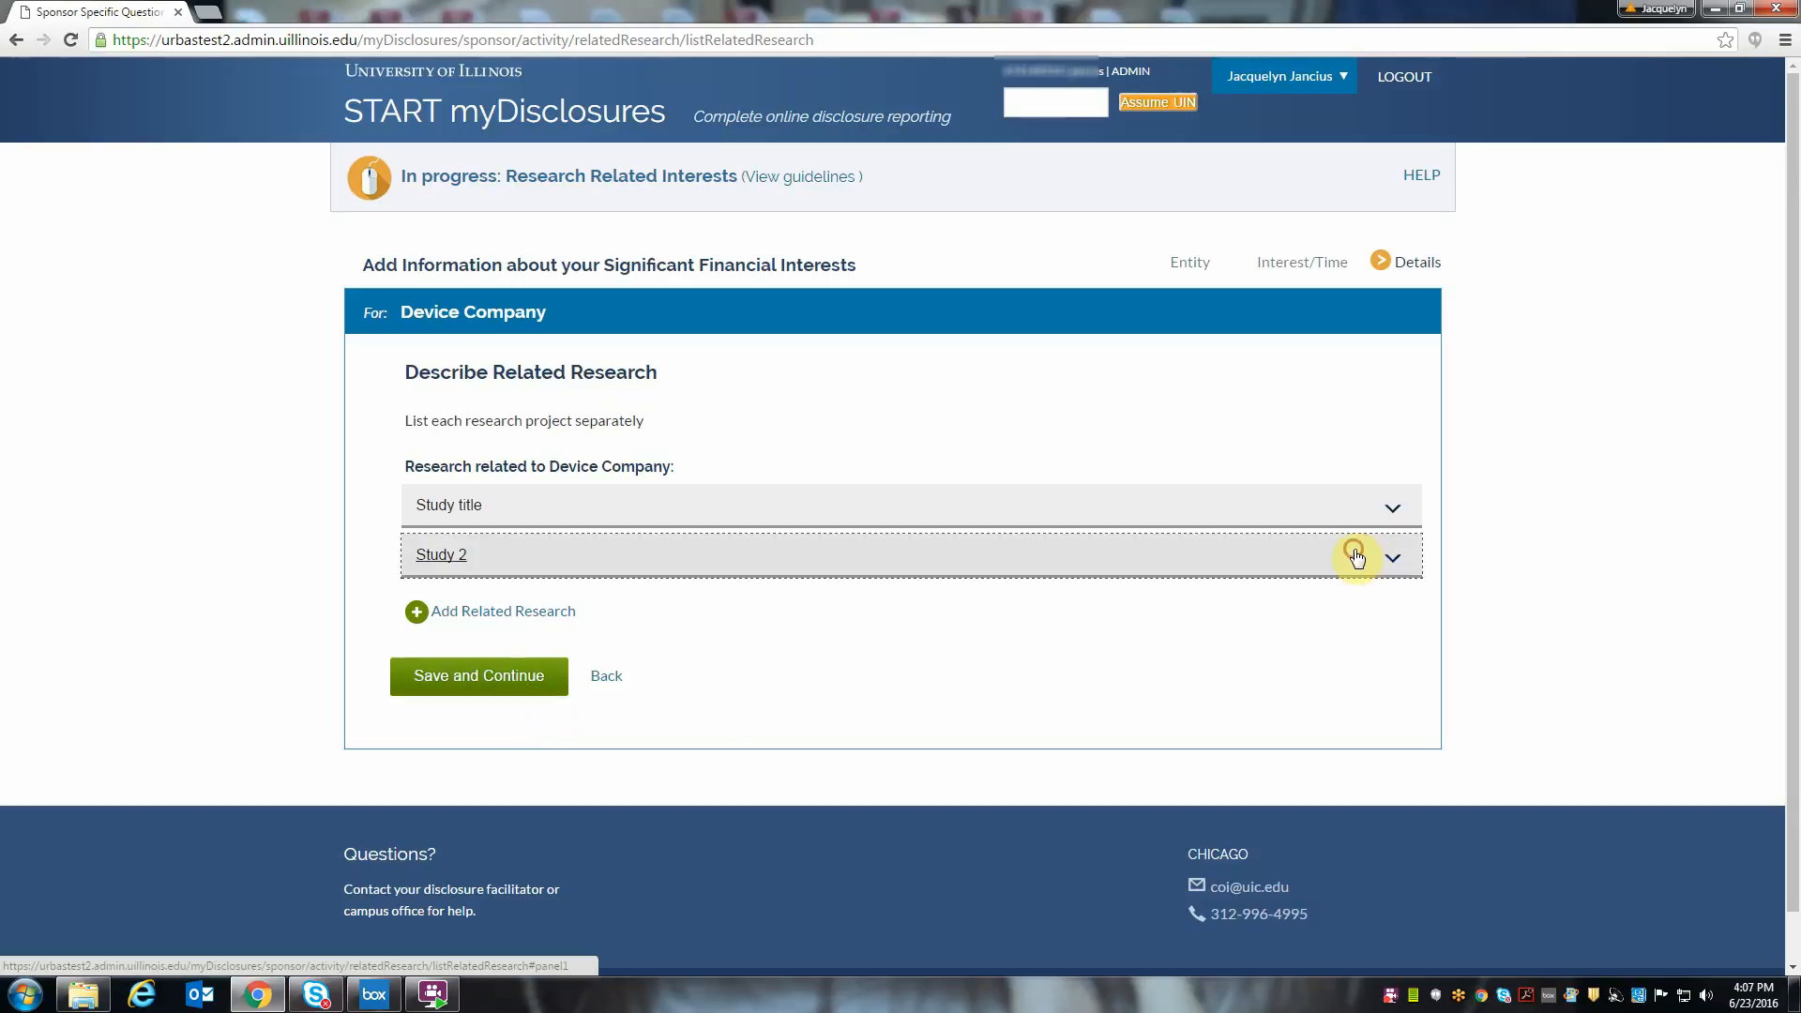
{"action": "left_click", "coordinate": [1333, 519]}
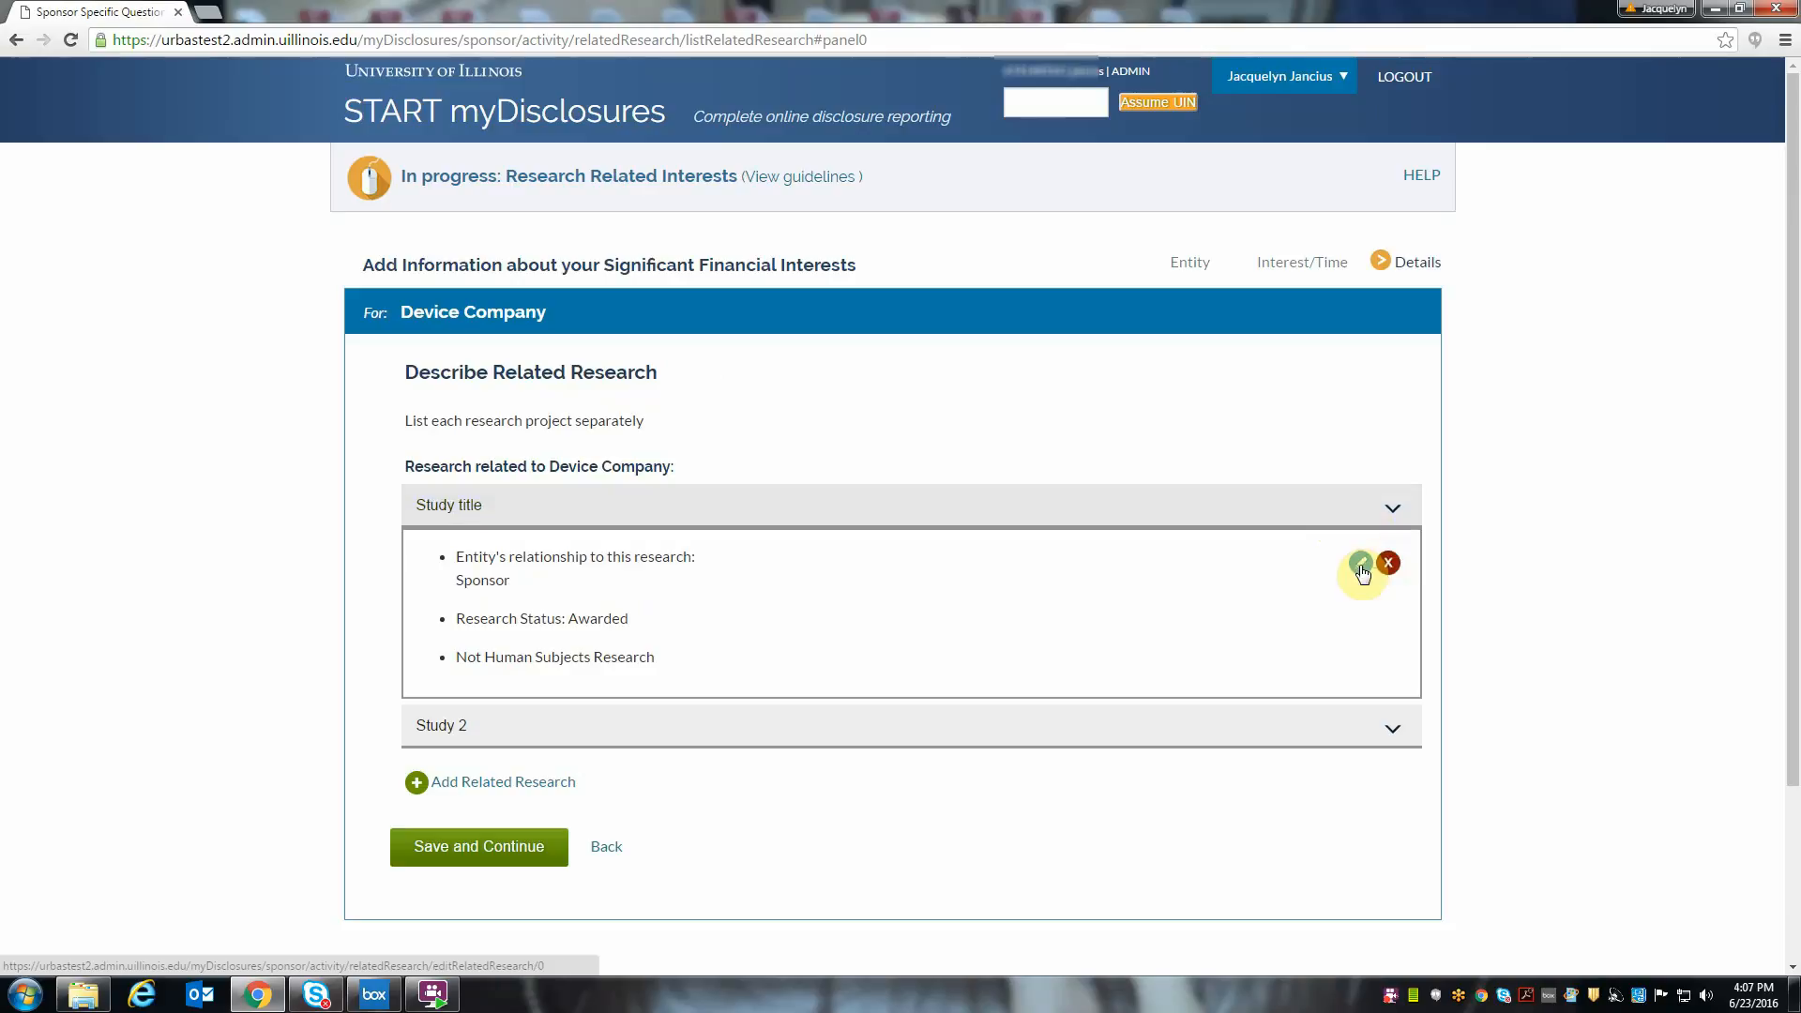
{"action": "left_click", "coordinate": [457, 857]}
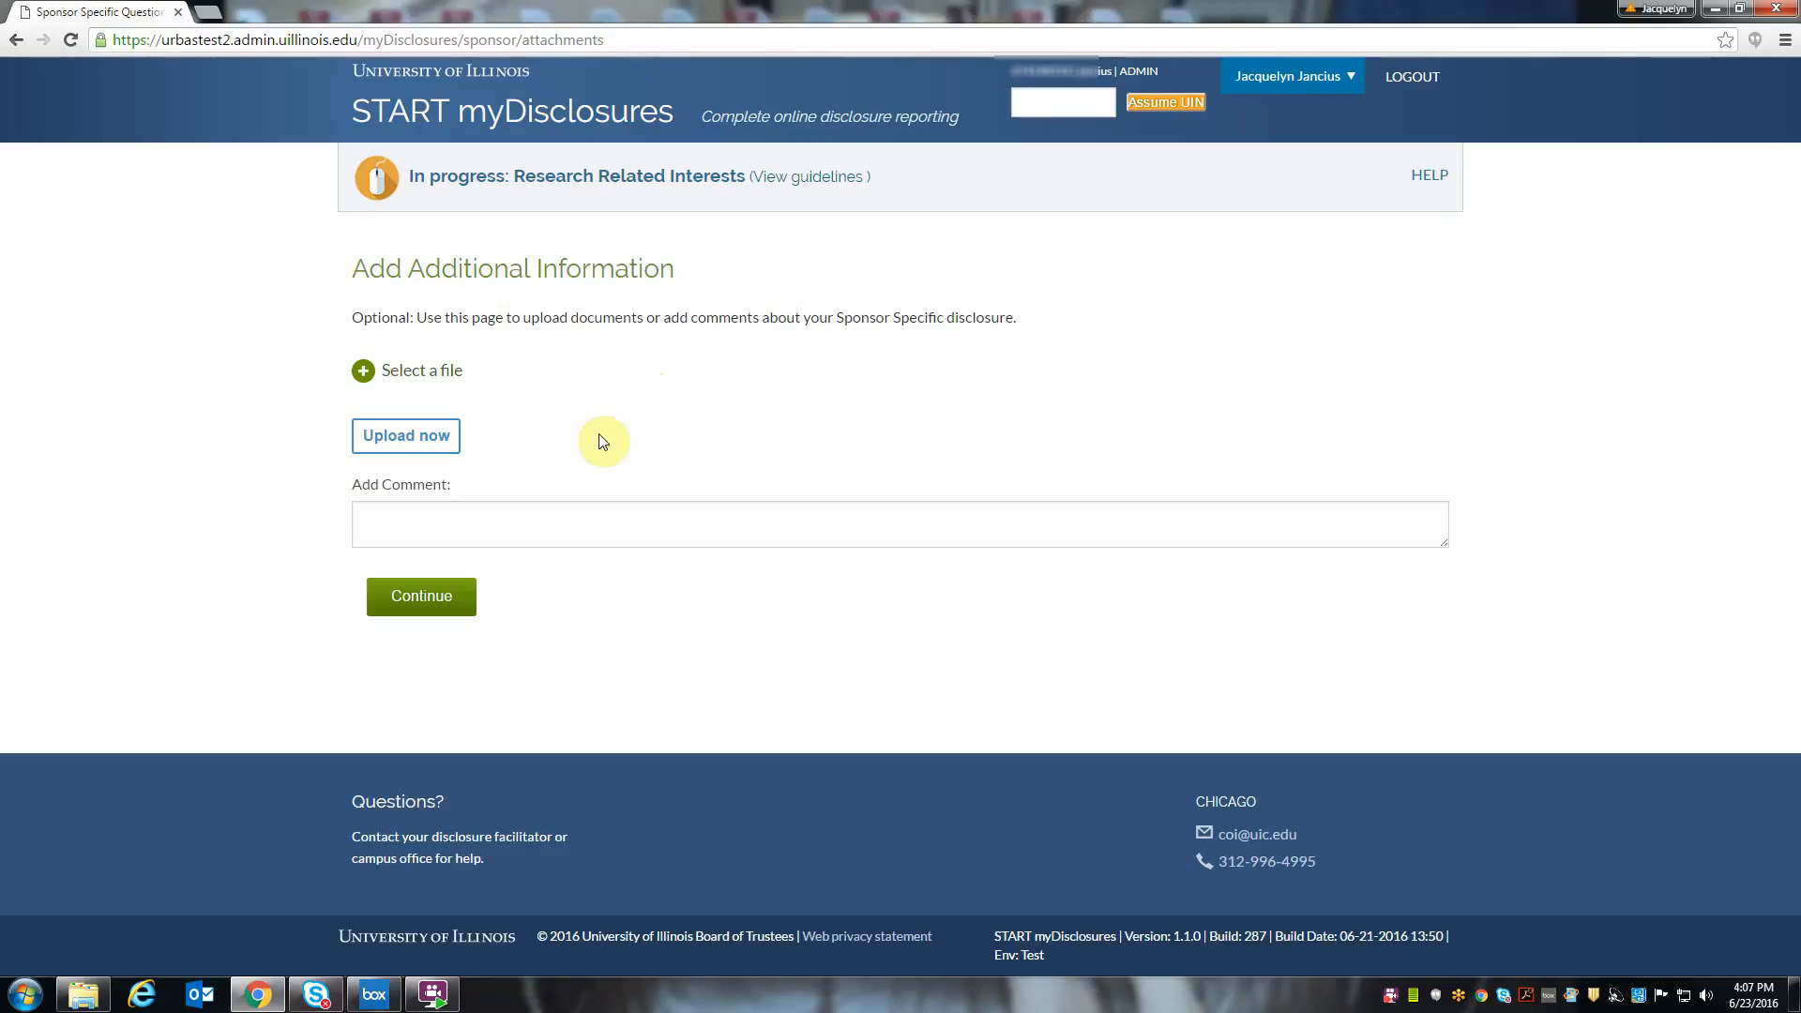
{"action": "left_click", "coordinate": [450, 603]}
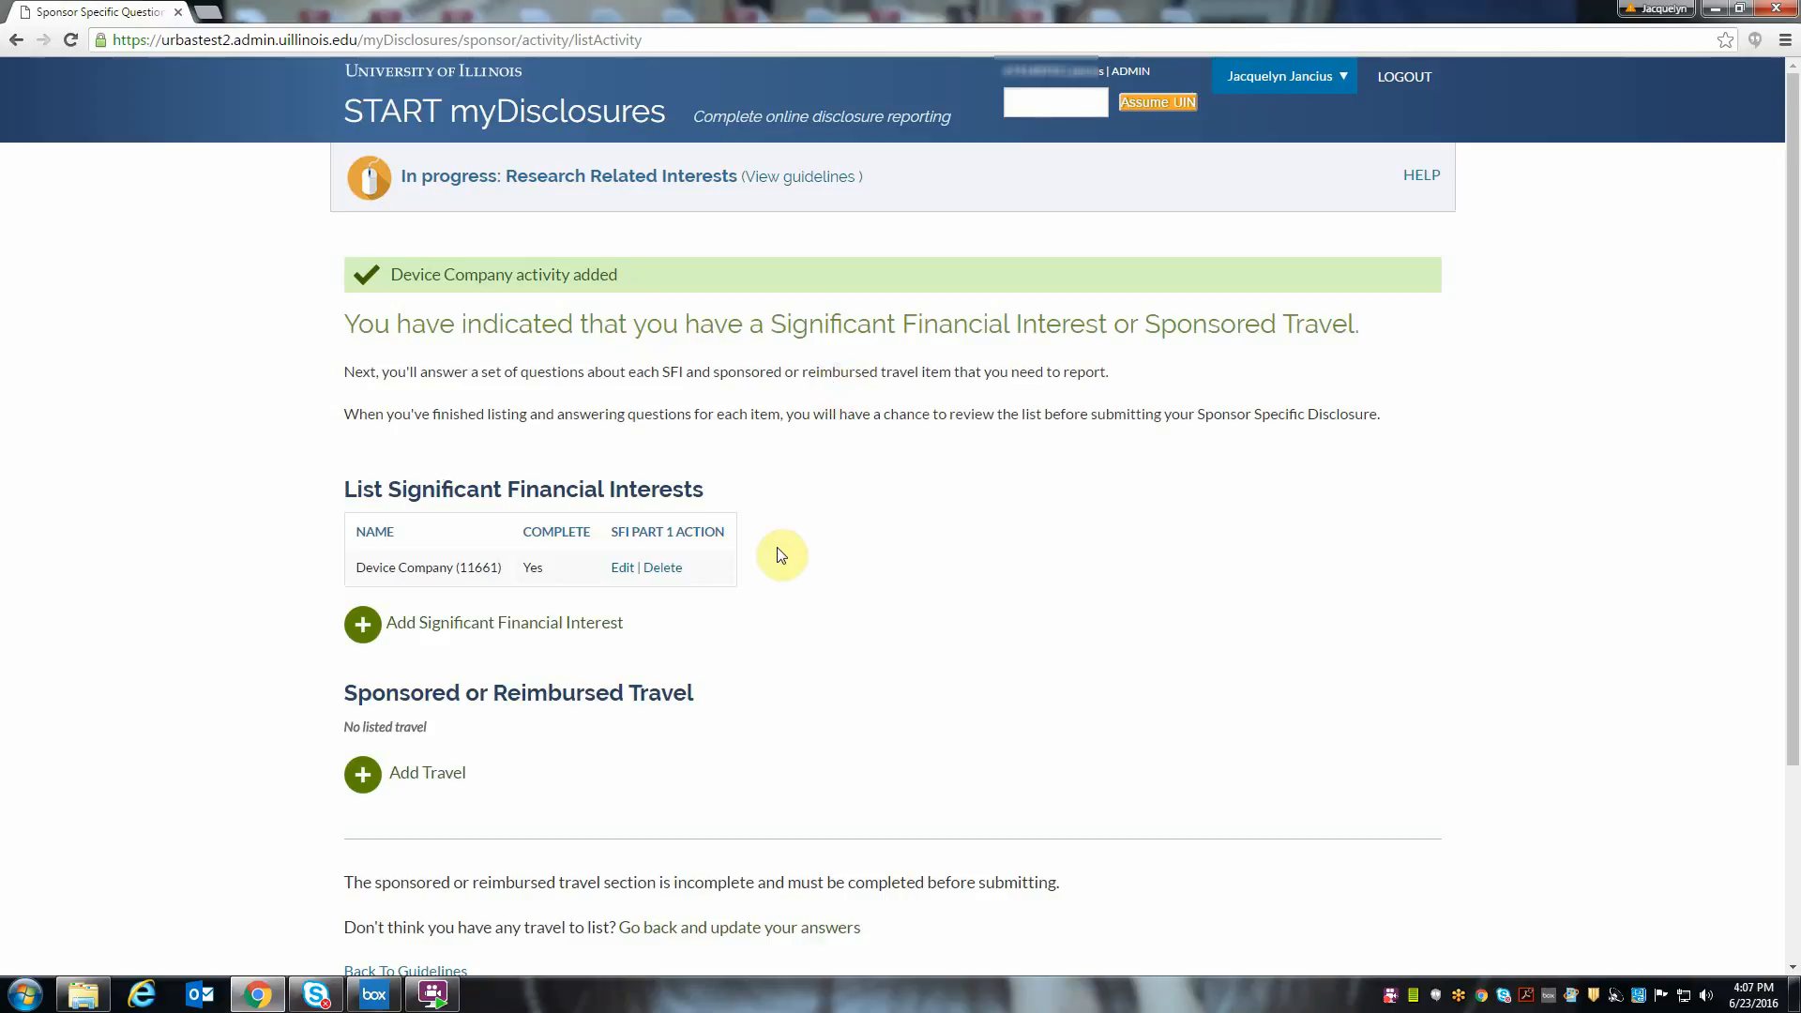
- Start a sponsored travel entry with the entity Chicago Conference, destination Chicago, and 1 day of travel
{"action": "scroll", "coordinate": [778, 555], "scroll_direction": "down", "scroll_amount": 1}
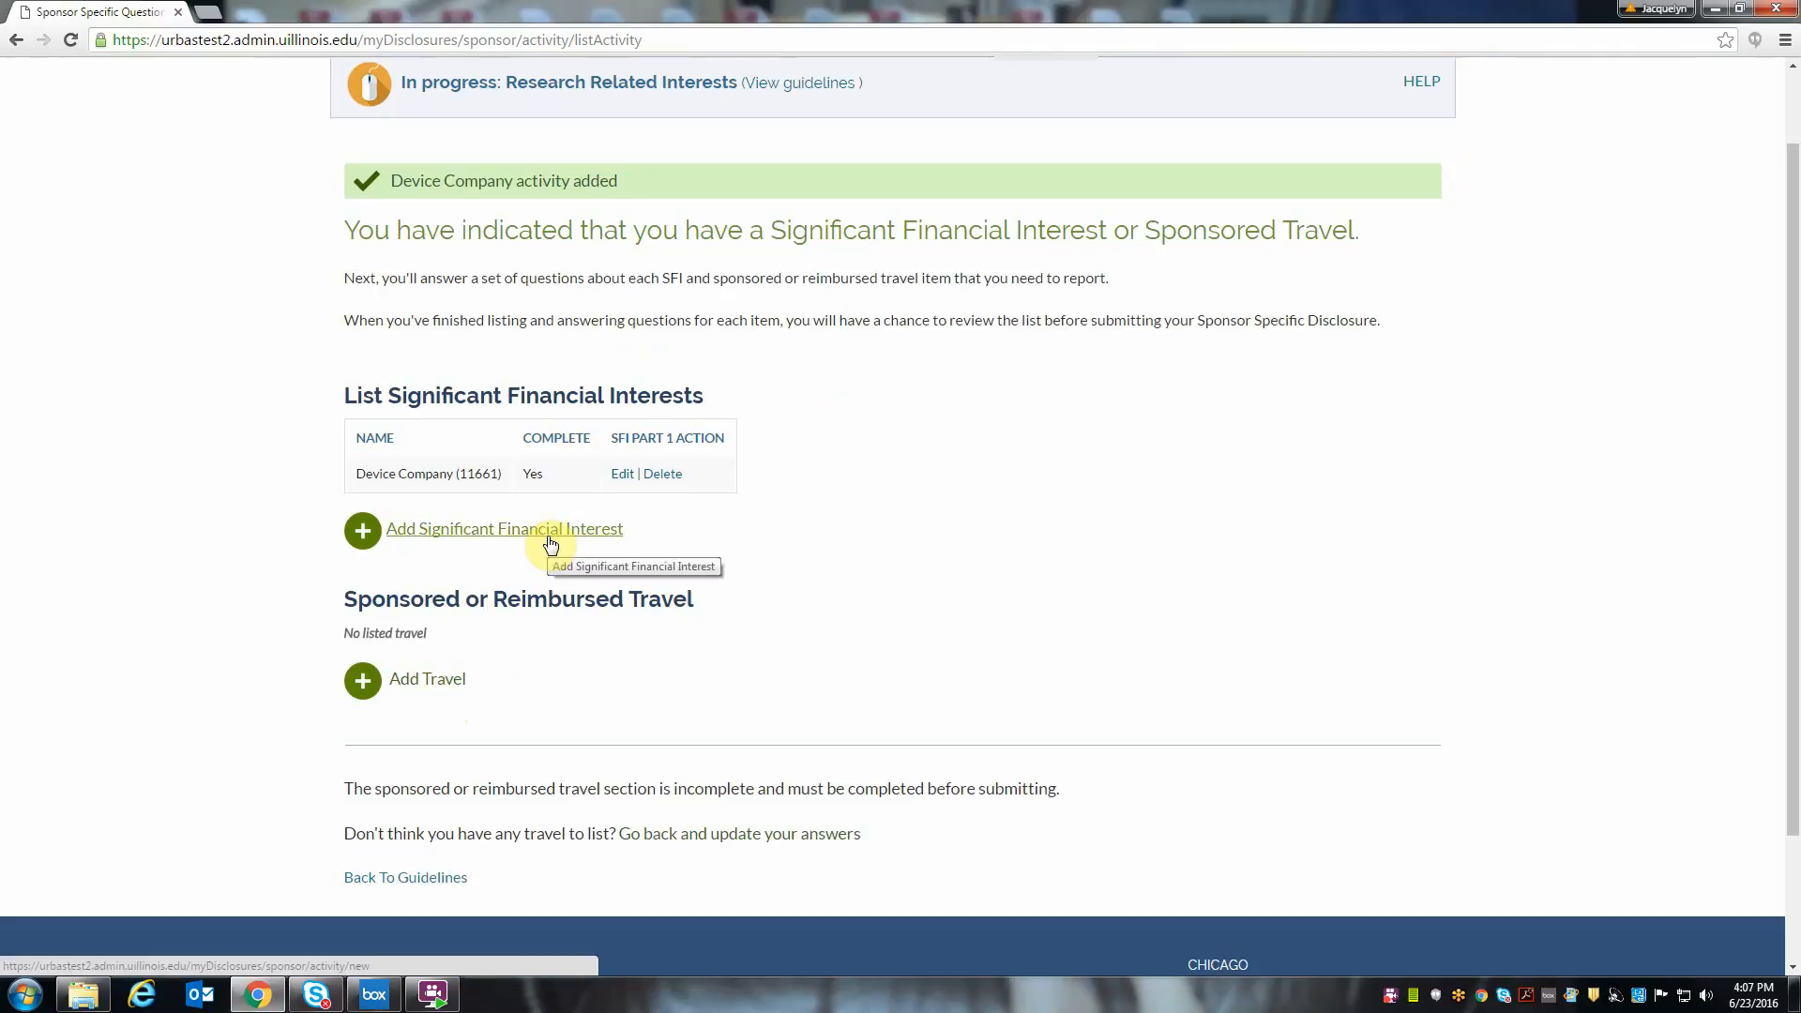
{"action": "left_click", "coordinate": [428, 683]}
{"action": "left_click", "coordinate": [500, 441]}
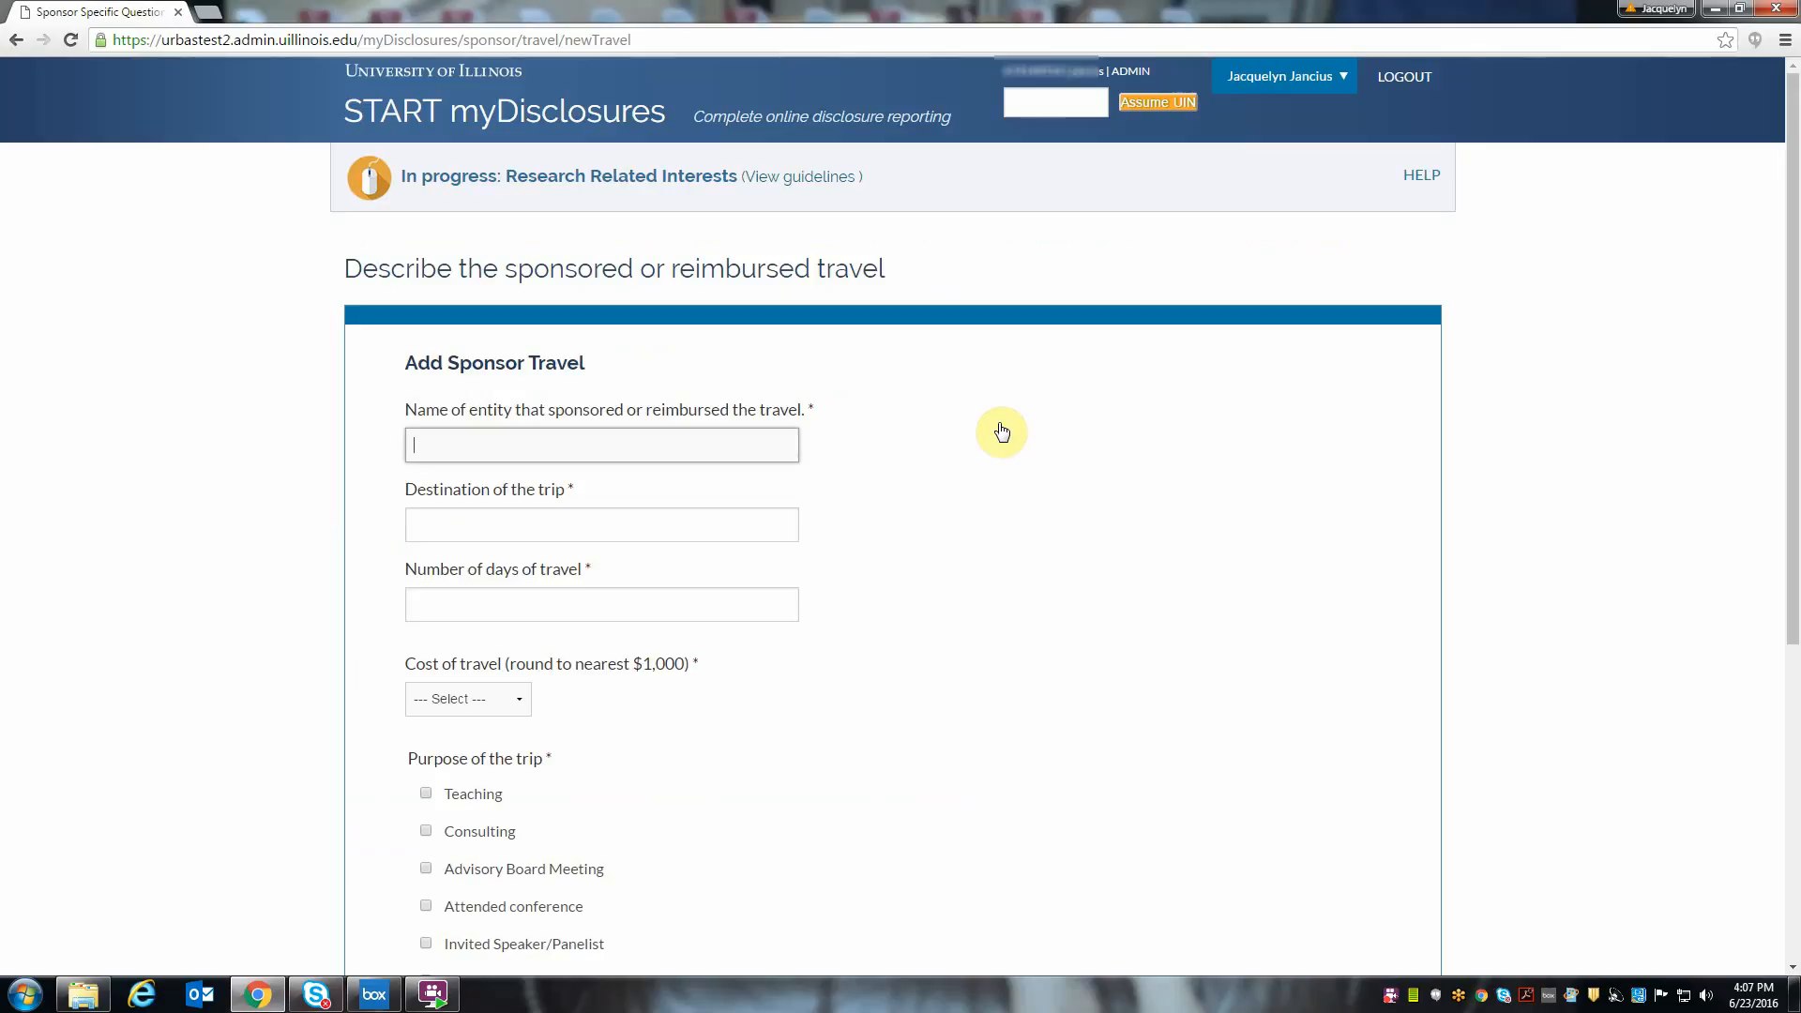
{"action": "type", "text": "Chicago"}
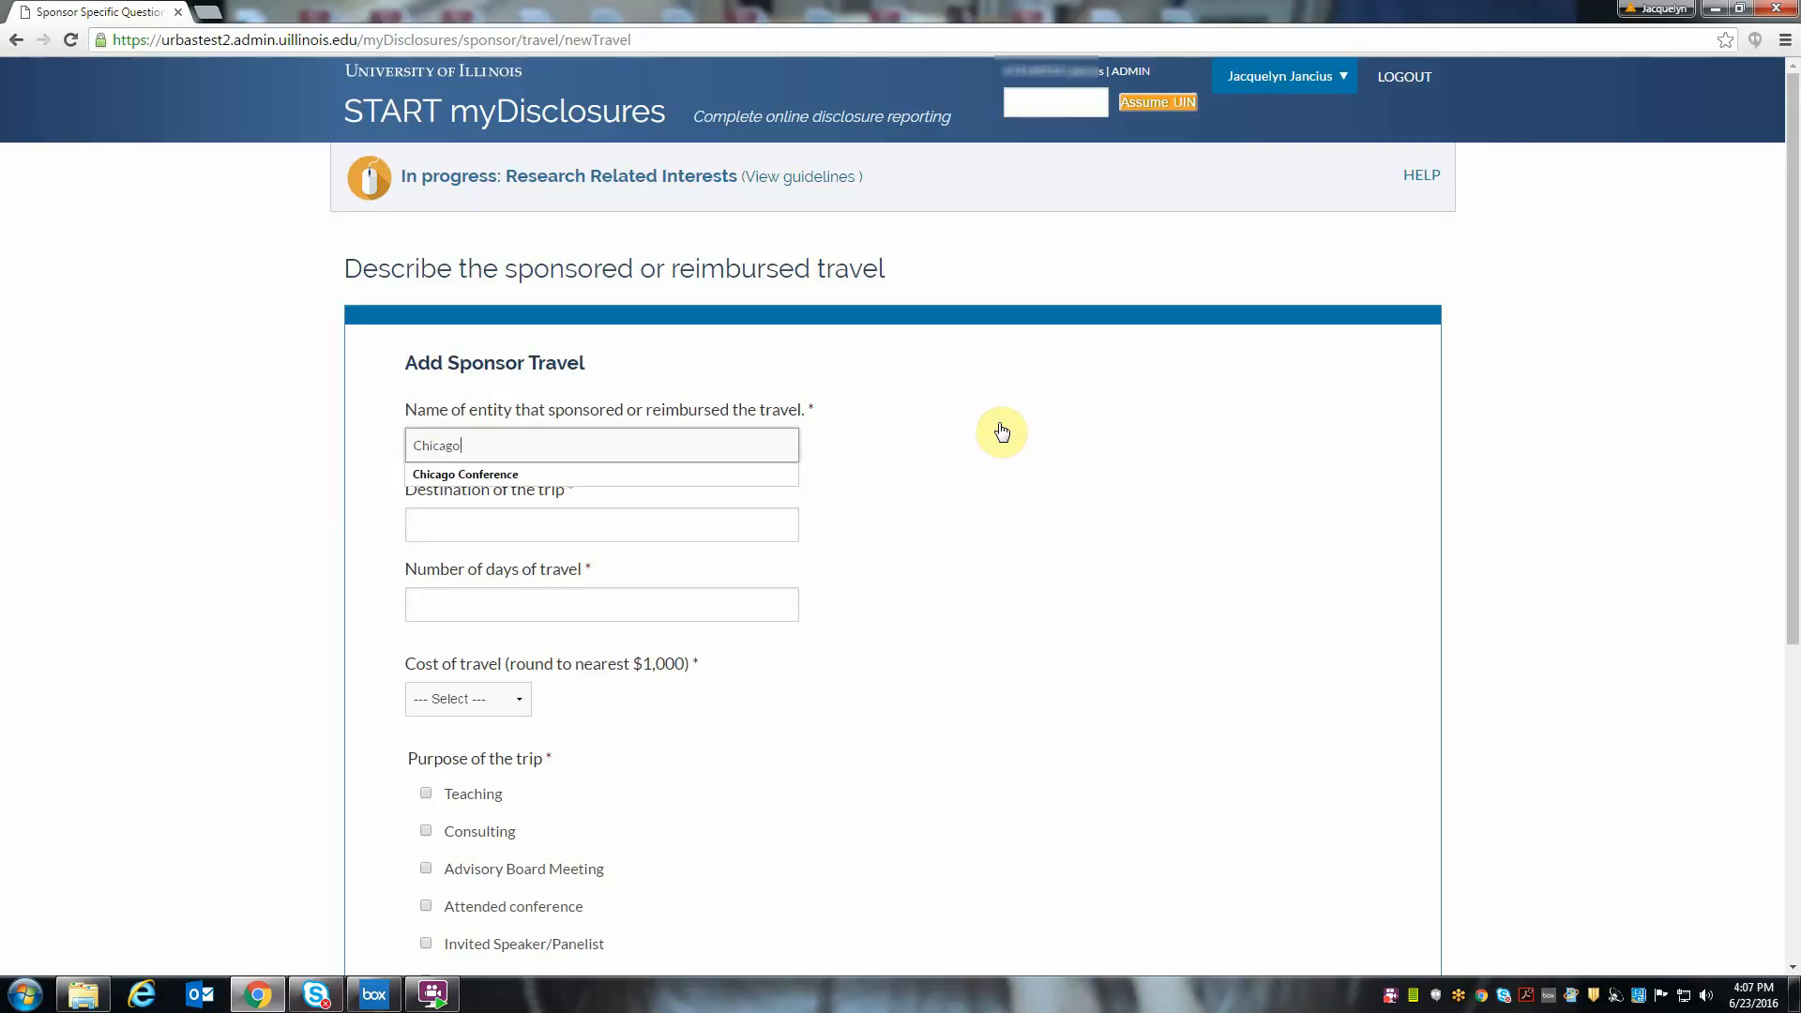
{"action": "key", "text": "Down"}
{"action": "key", "text": "Tab"}
{"action": "type", "text": "Chic"}
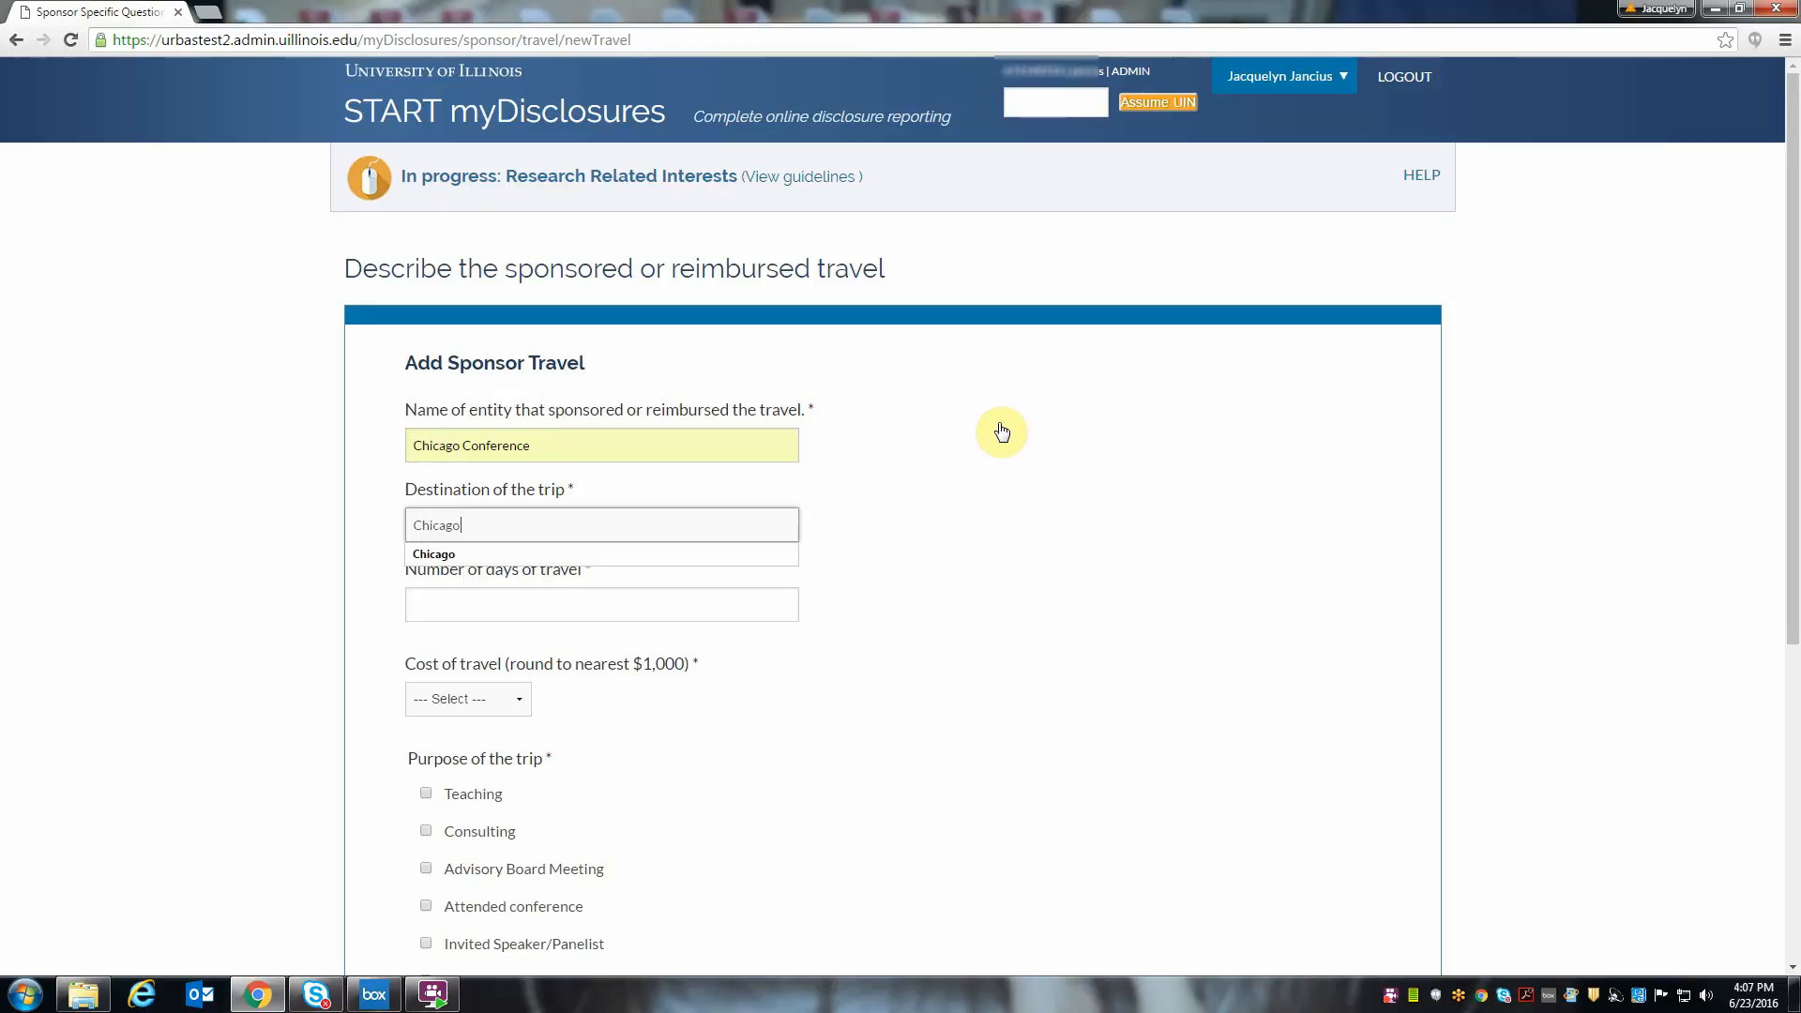
{"action": "key", "text": "Tab"}
{"action": "type", "text": "1"}
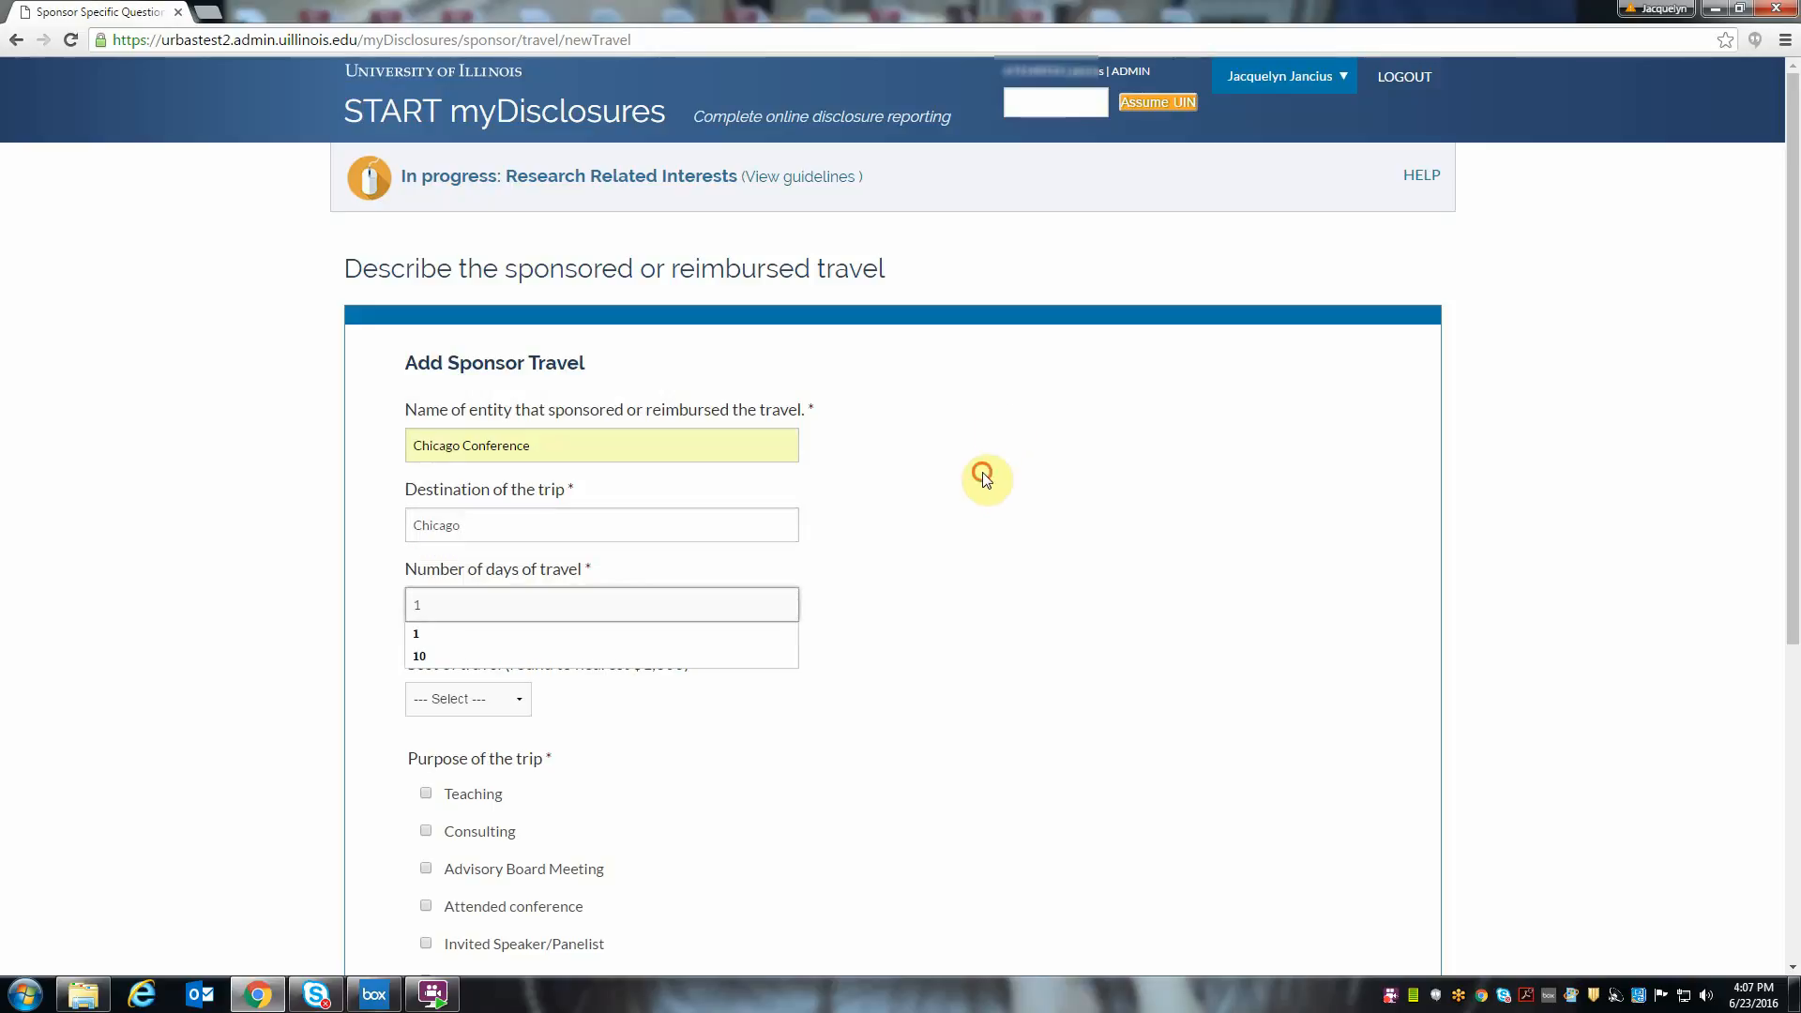
{"action": "key", "text": "Tab"}
- Set the travel cost to $5,000 - $9,999 and the purpose to Consulting, and save the trip without attachments or comments
{"action": "left_click", "coordinate": [512, 699]}
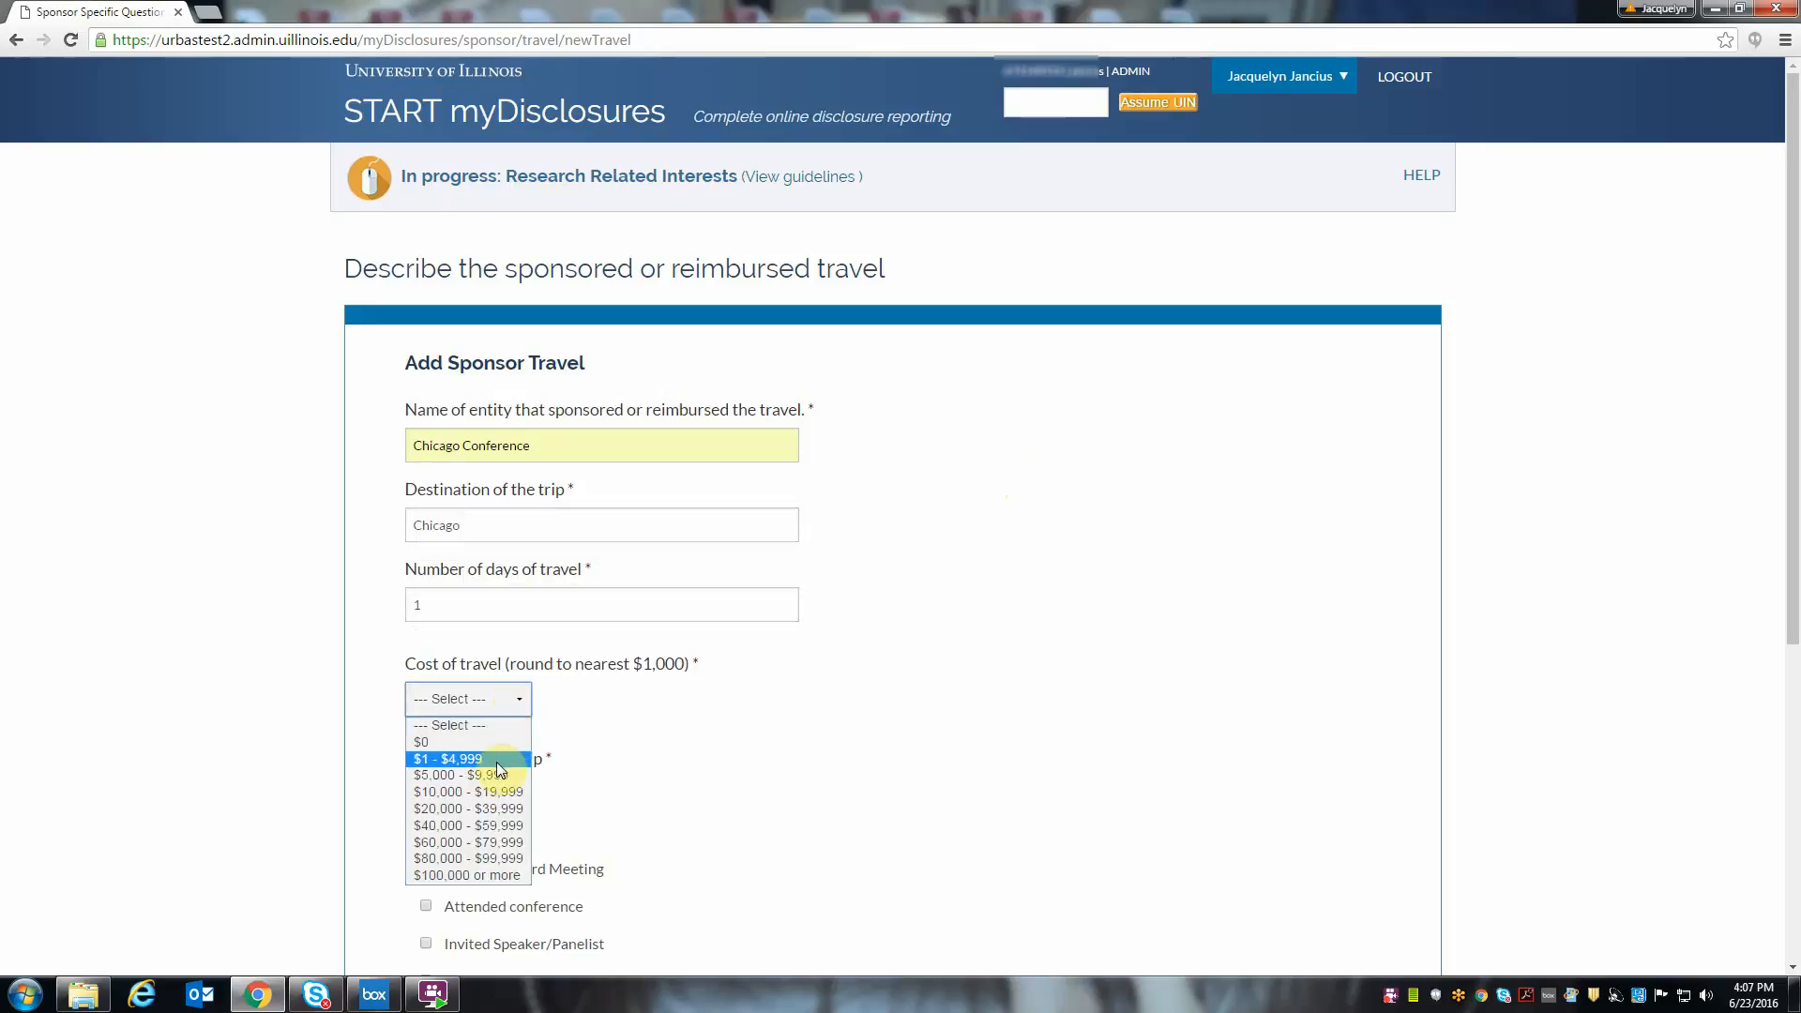
{"action": "left_click", "coordinate": [497, 775]}
{"action": "scroll", "coordinate": [563, 792], "scroll_direction": "down", "scroll_amount": 1}
{"action": "left_click", "coordinate": [425, 738]}
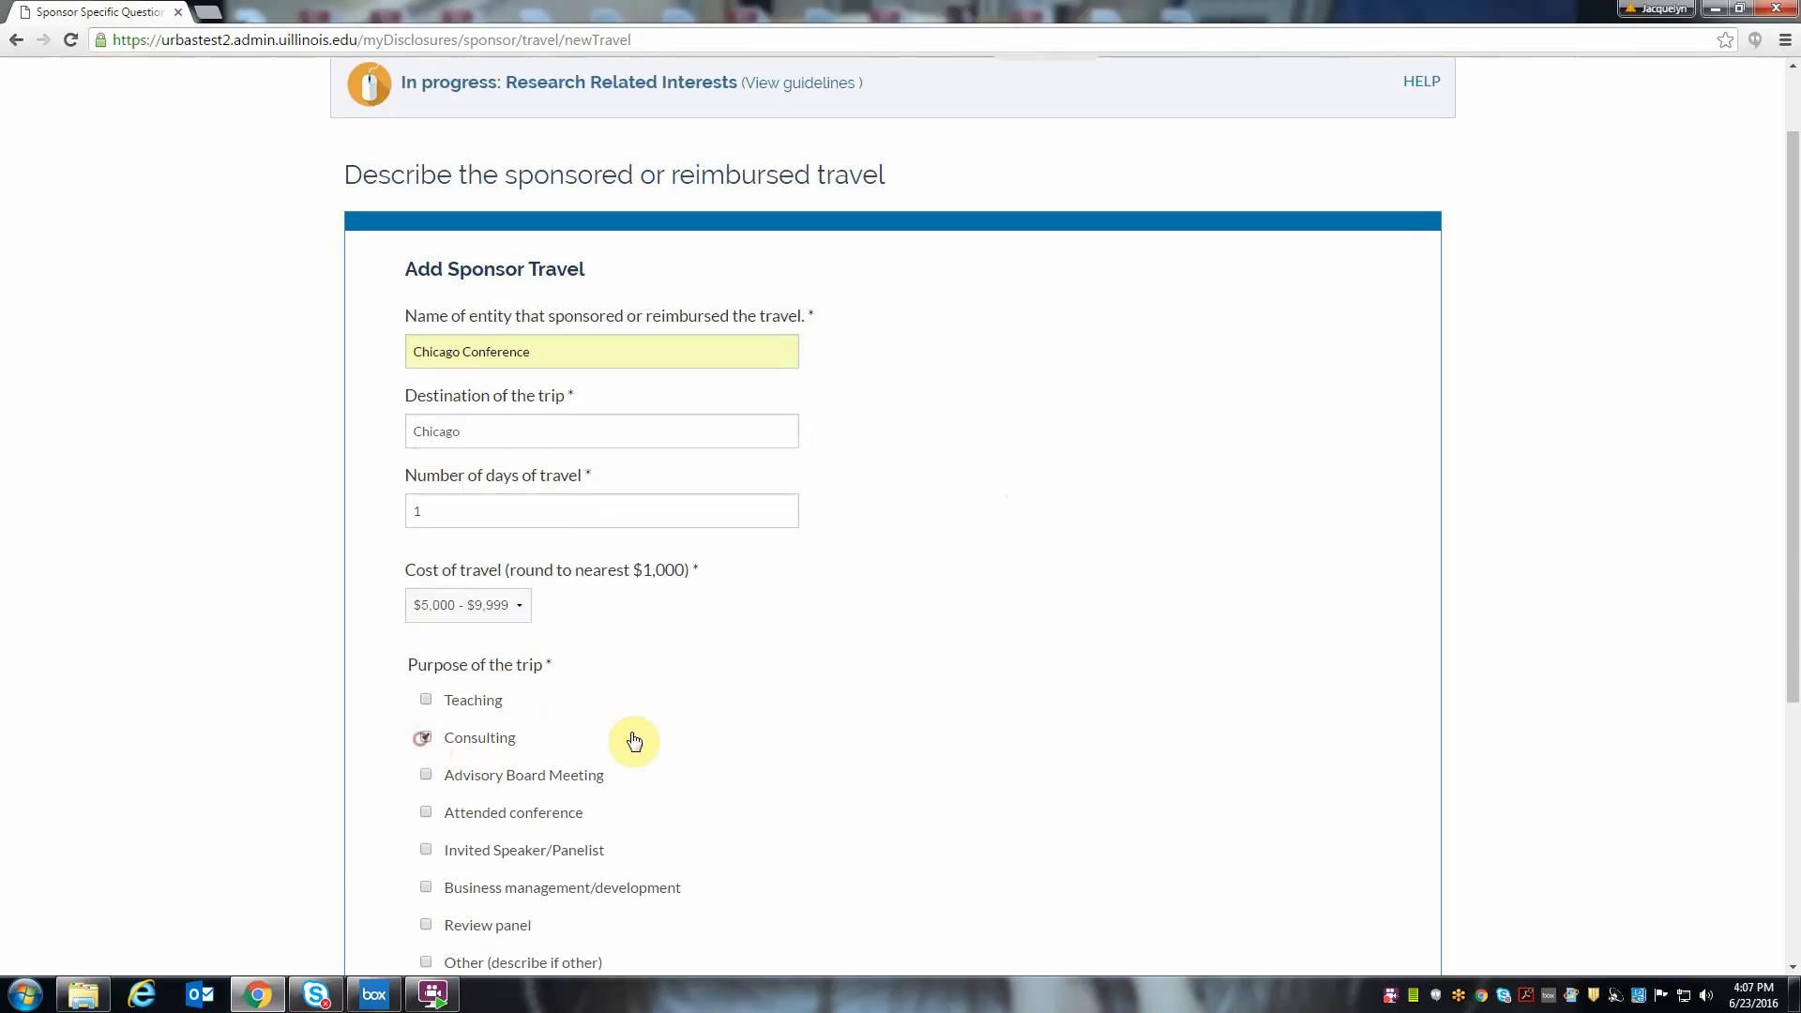
{"action": "scroll", "coordinate": [610, 788], "scroll_direction": "down", "scroll_amount": 2}
{"action": "left_click", "coordinate": [508, 856]}
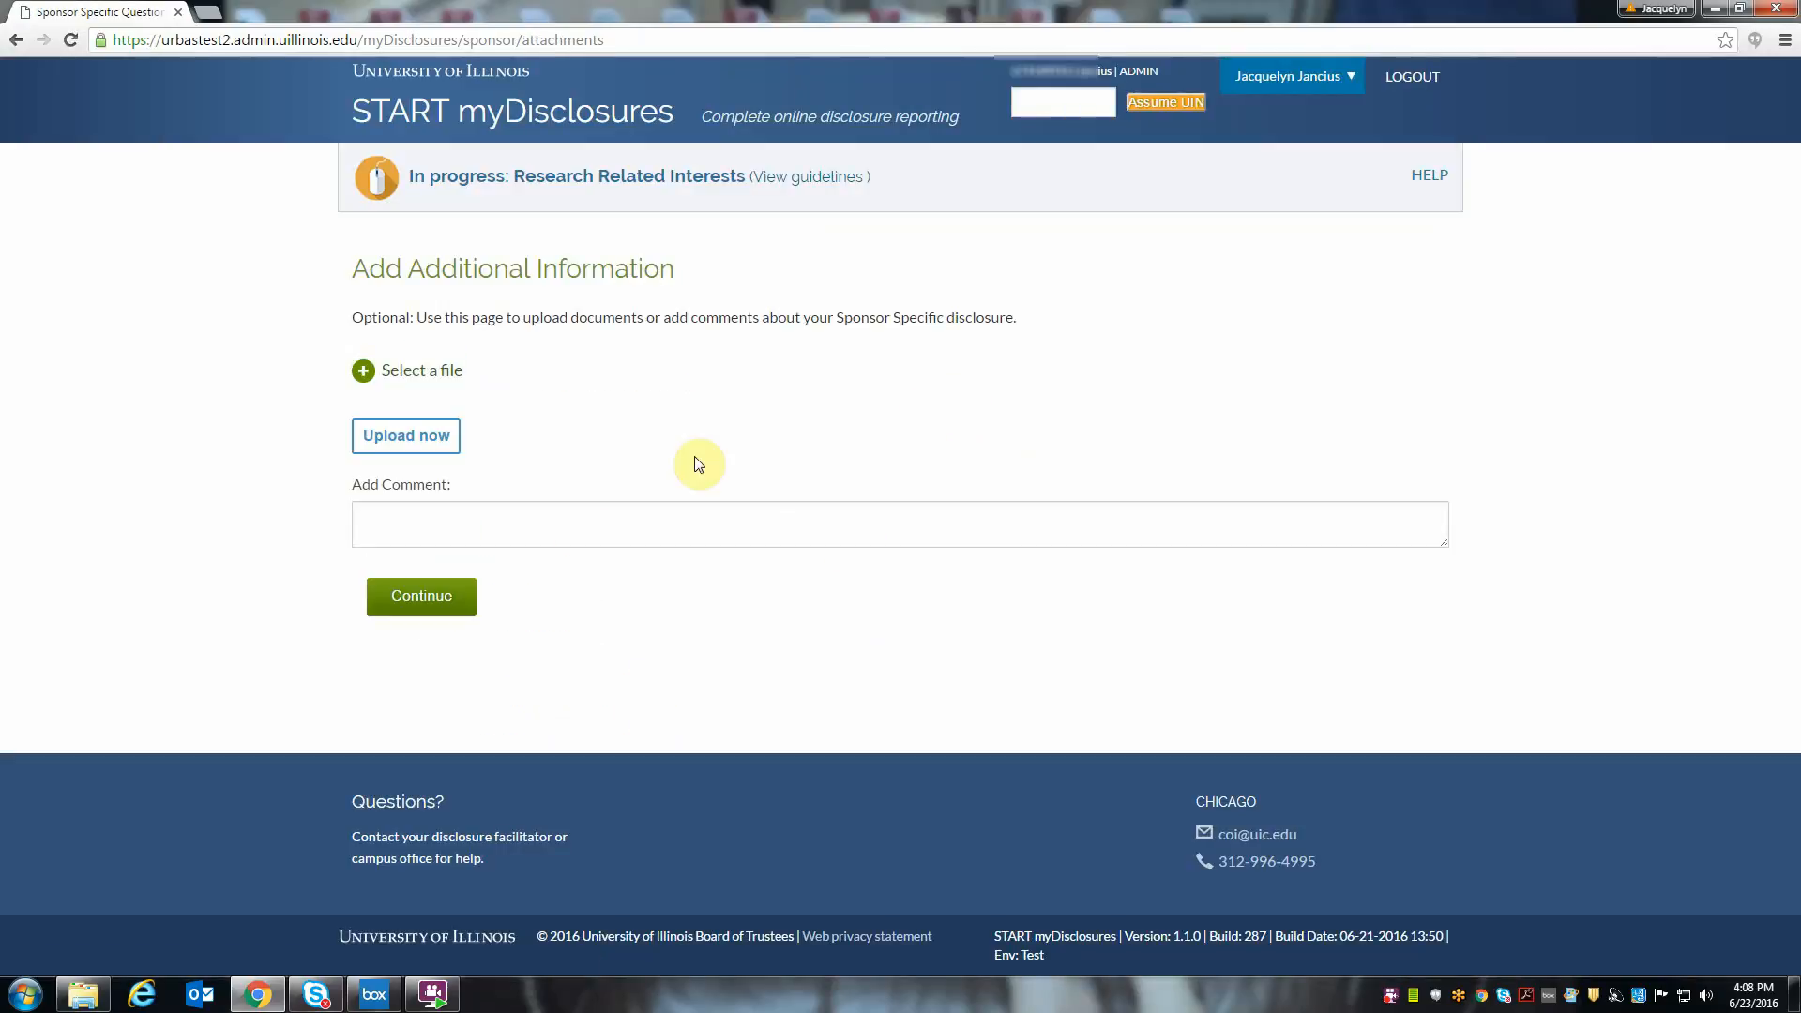
{"action": "left_click", "coordinate": [451, 600]}
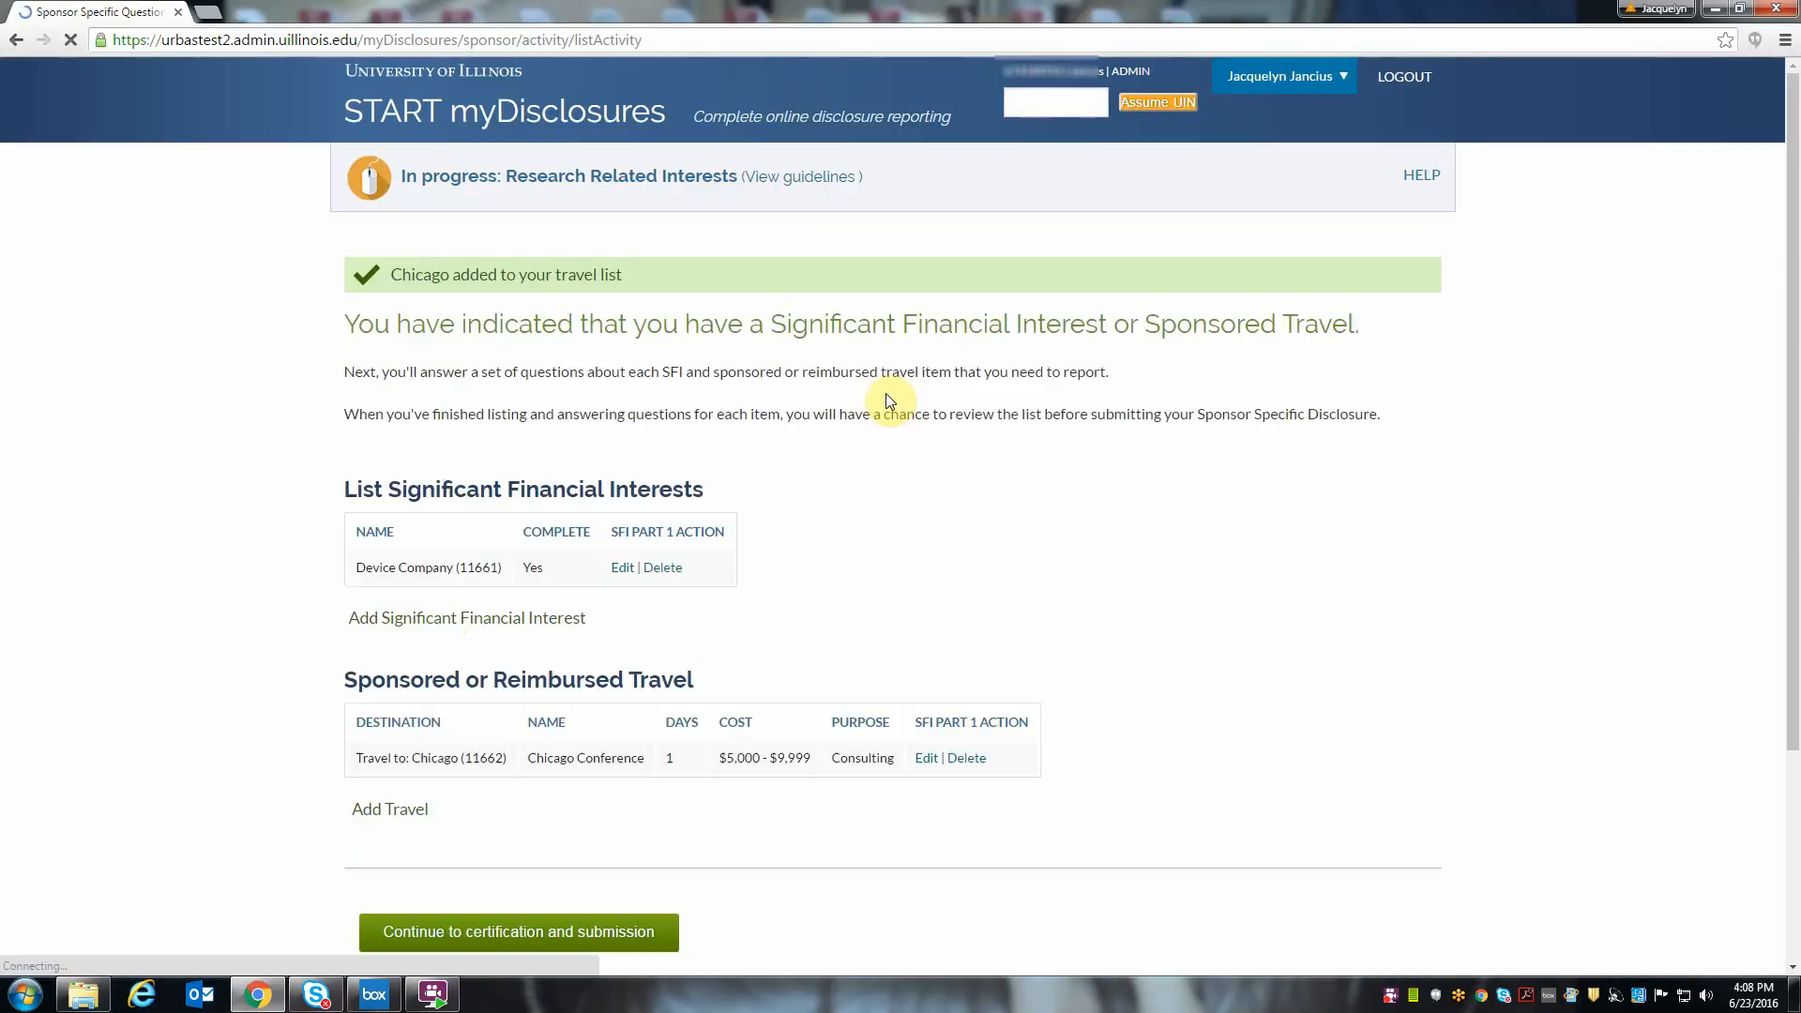
- Check the listed financial interest and sponsored travel, and continue to certification and submission
{"action": "scroll", "coordinate": [900, 610], "scroll_direction": "down", "scroll_amount": 1}
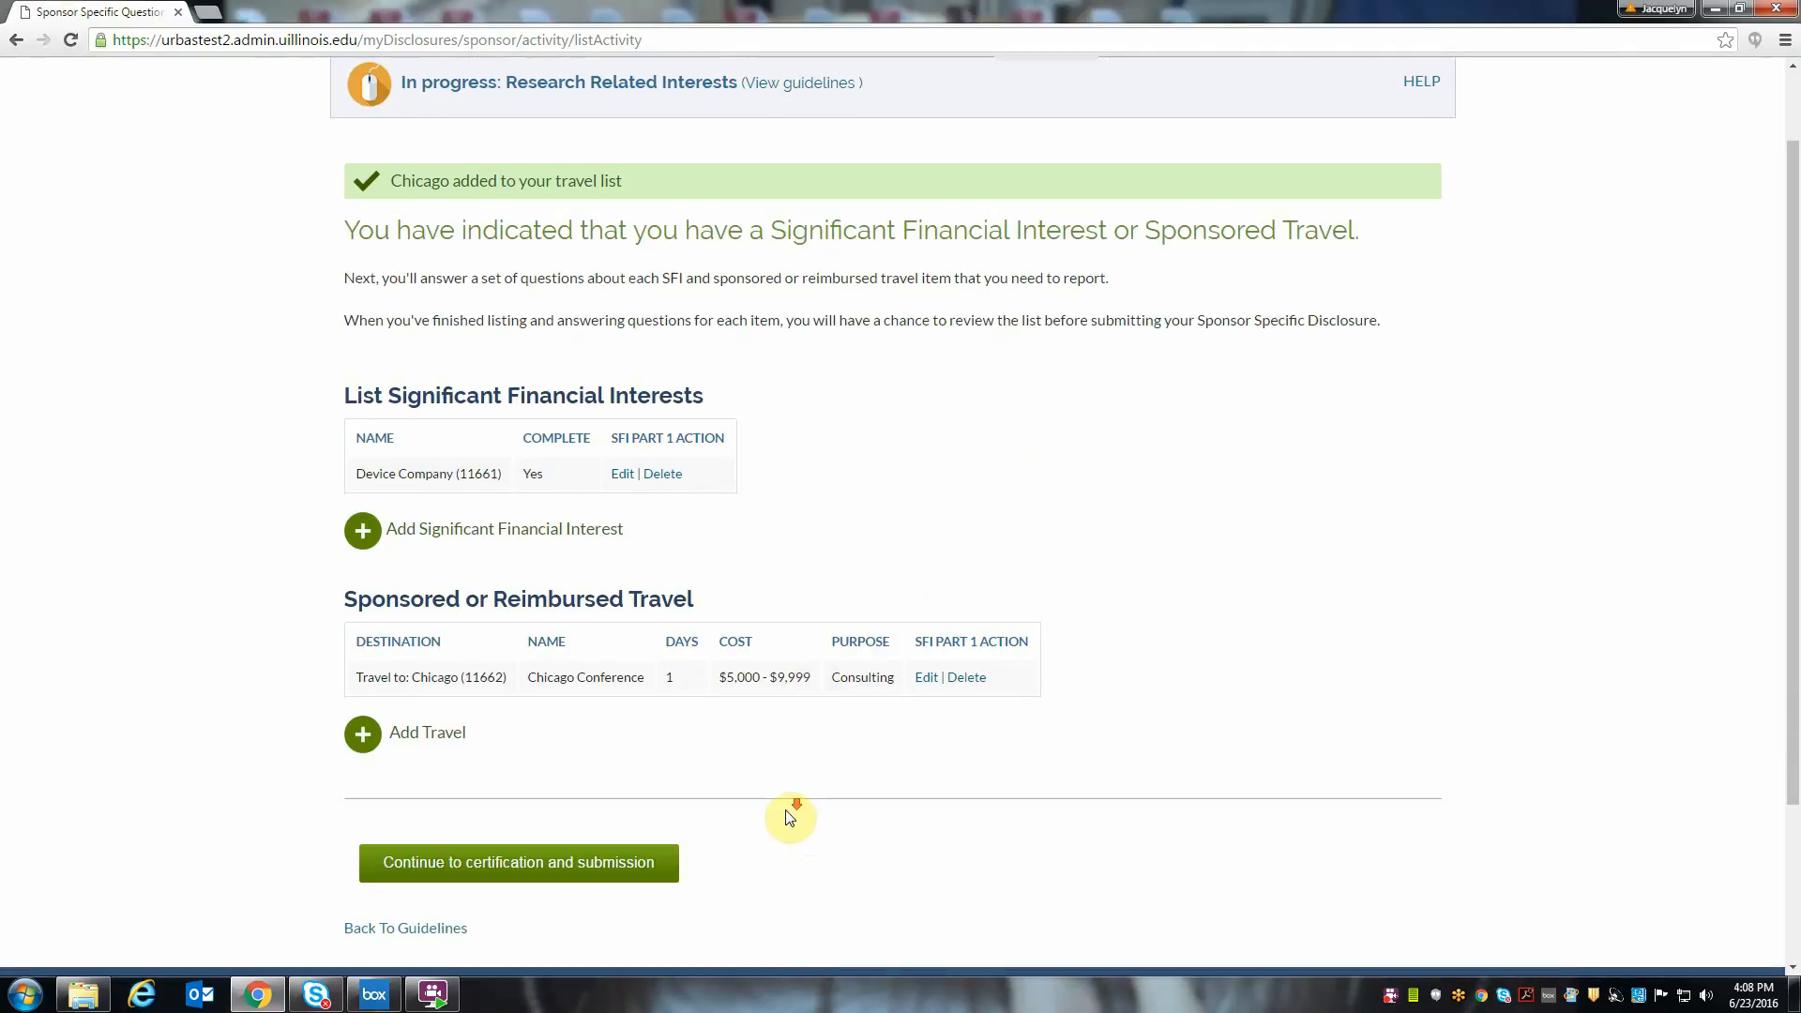
{"action": "scroll", "coordinate": [789, 817], "scroll_direction": "down", "scroll_amount": 1}
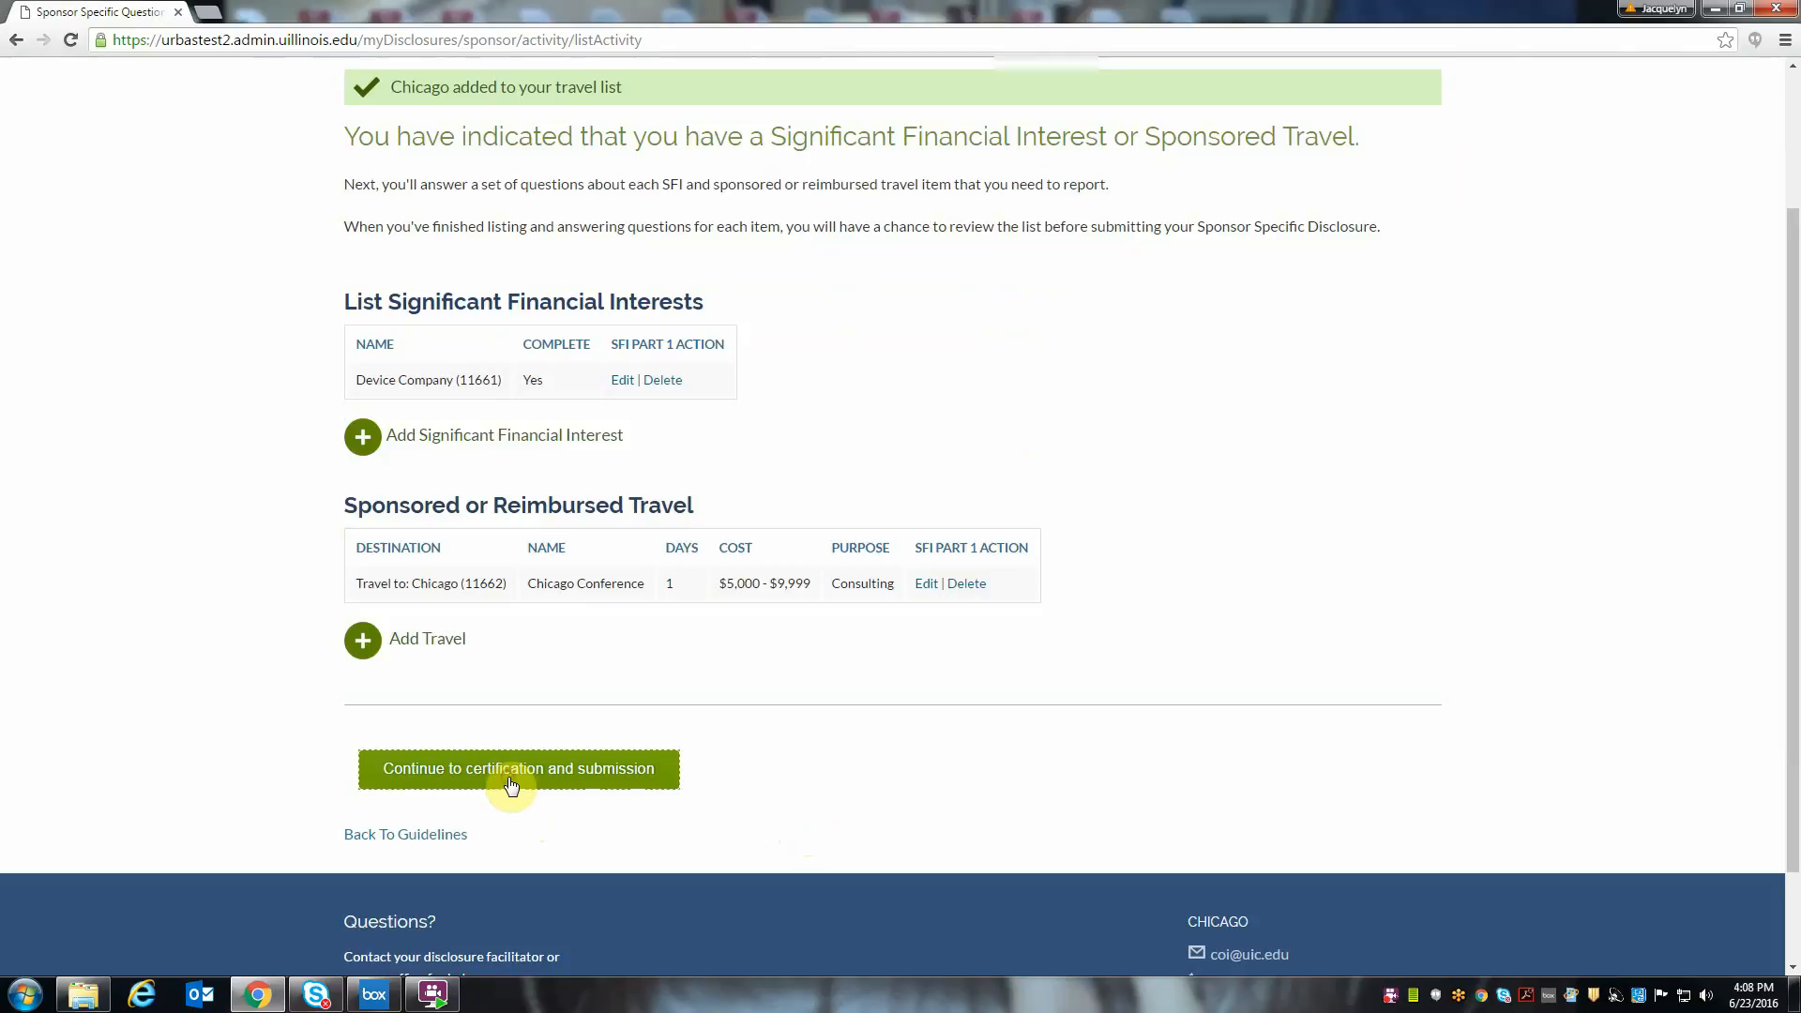
{"action": "left_click", "coordinate": [511, 785]}
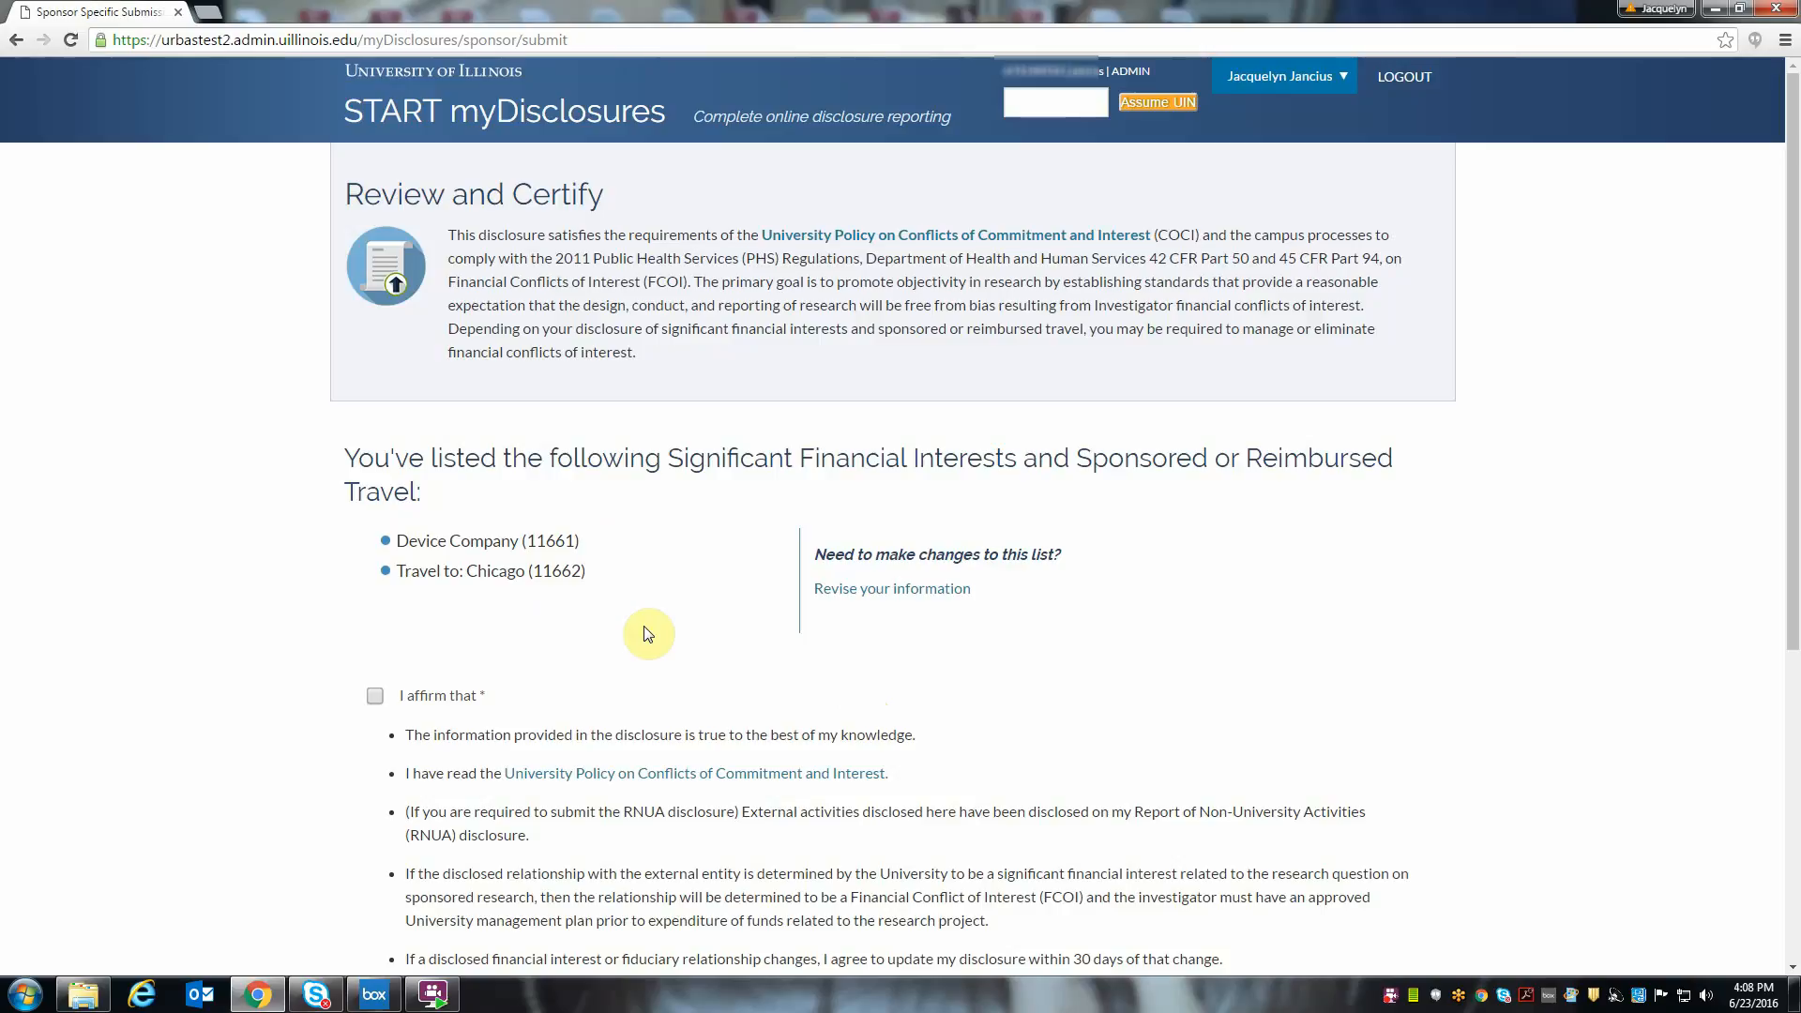
- Go back to revise the listed interests and travel, and return to certification without making changes
{"action": "left_click", "coordinate": [858, 600]}
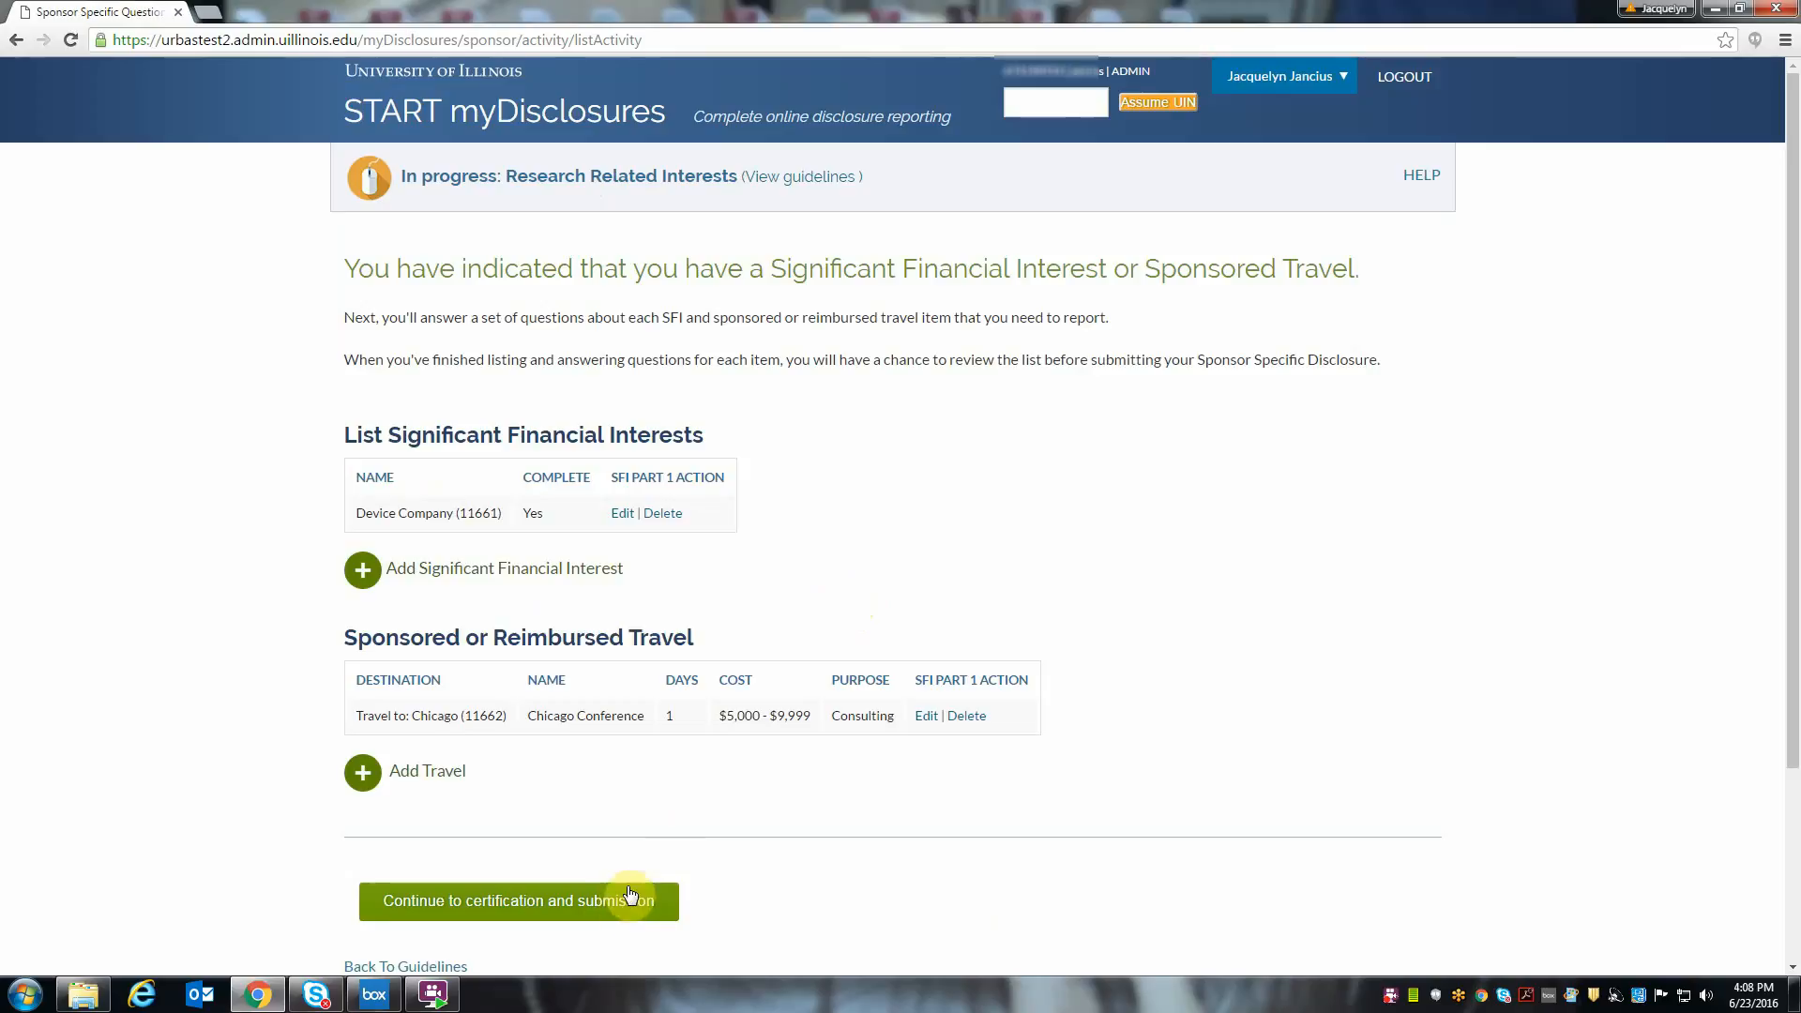
{"action": "scroll", "coordinate": [591, 892], "scroll_direction": "down", "scroll_amount": 1}
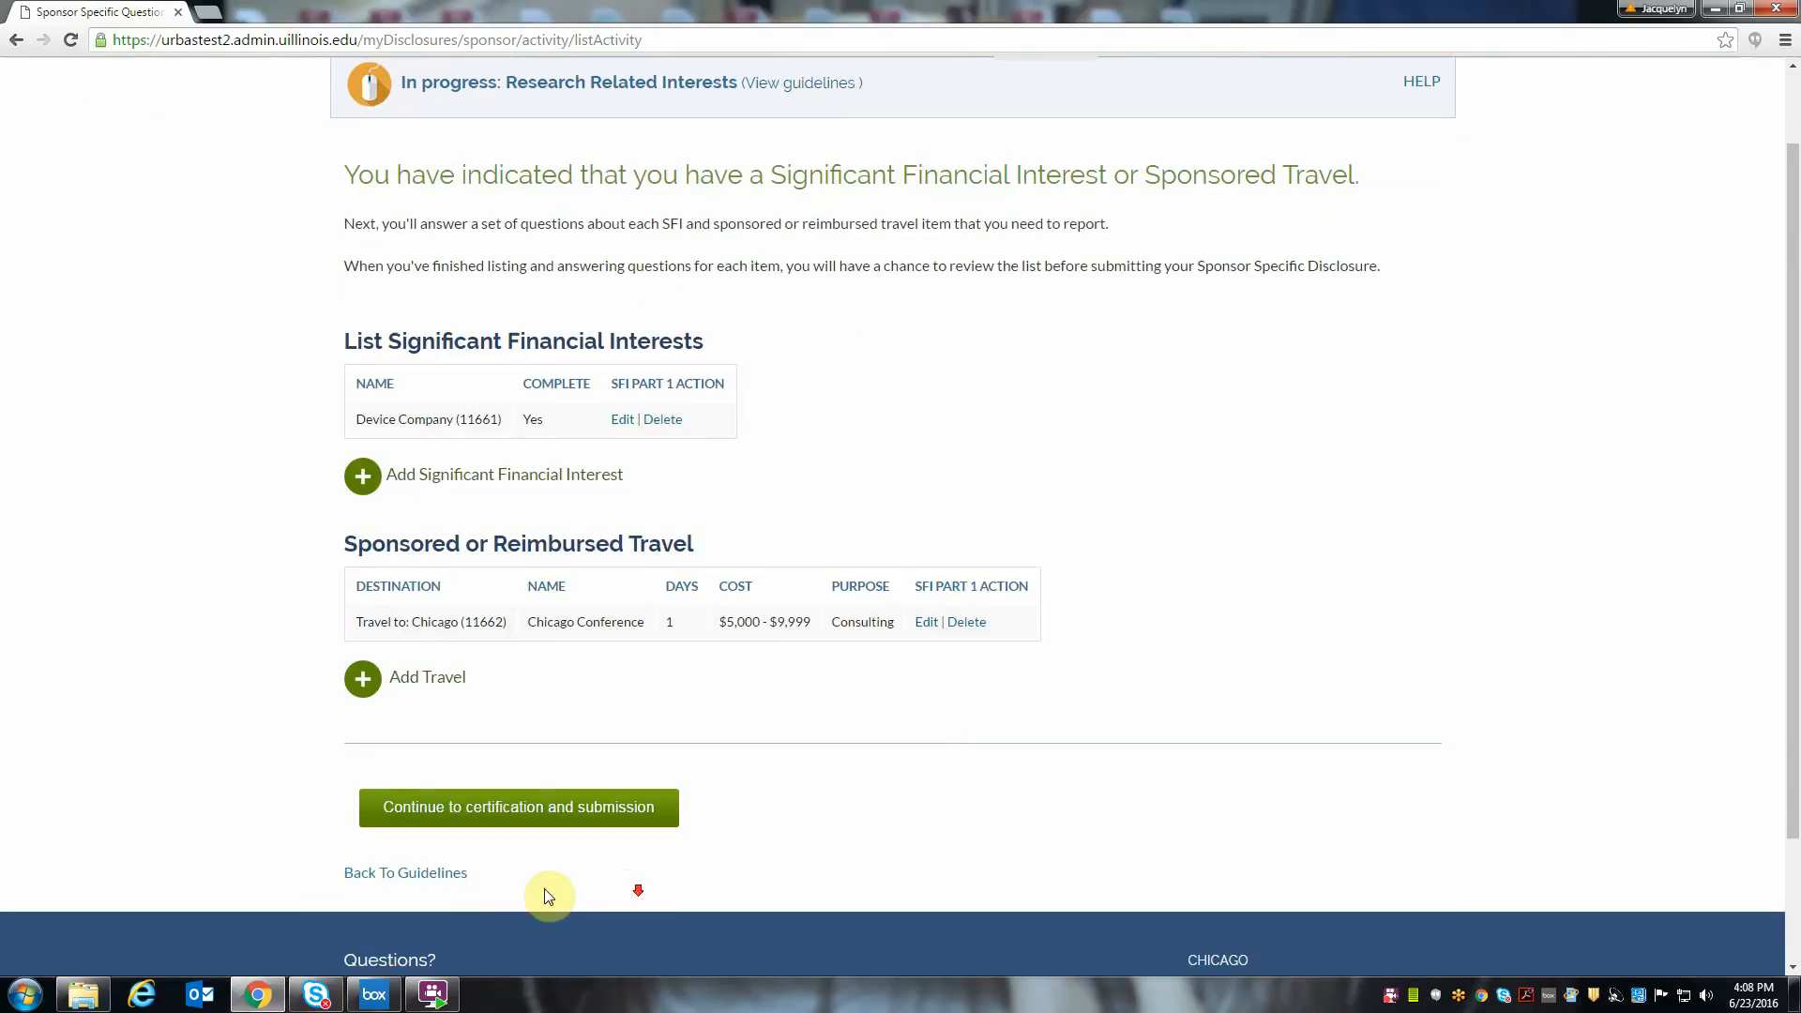
{"action": "left_click", "coordinate": [458, 811]}
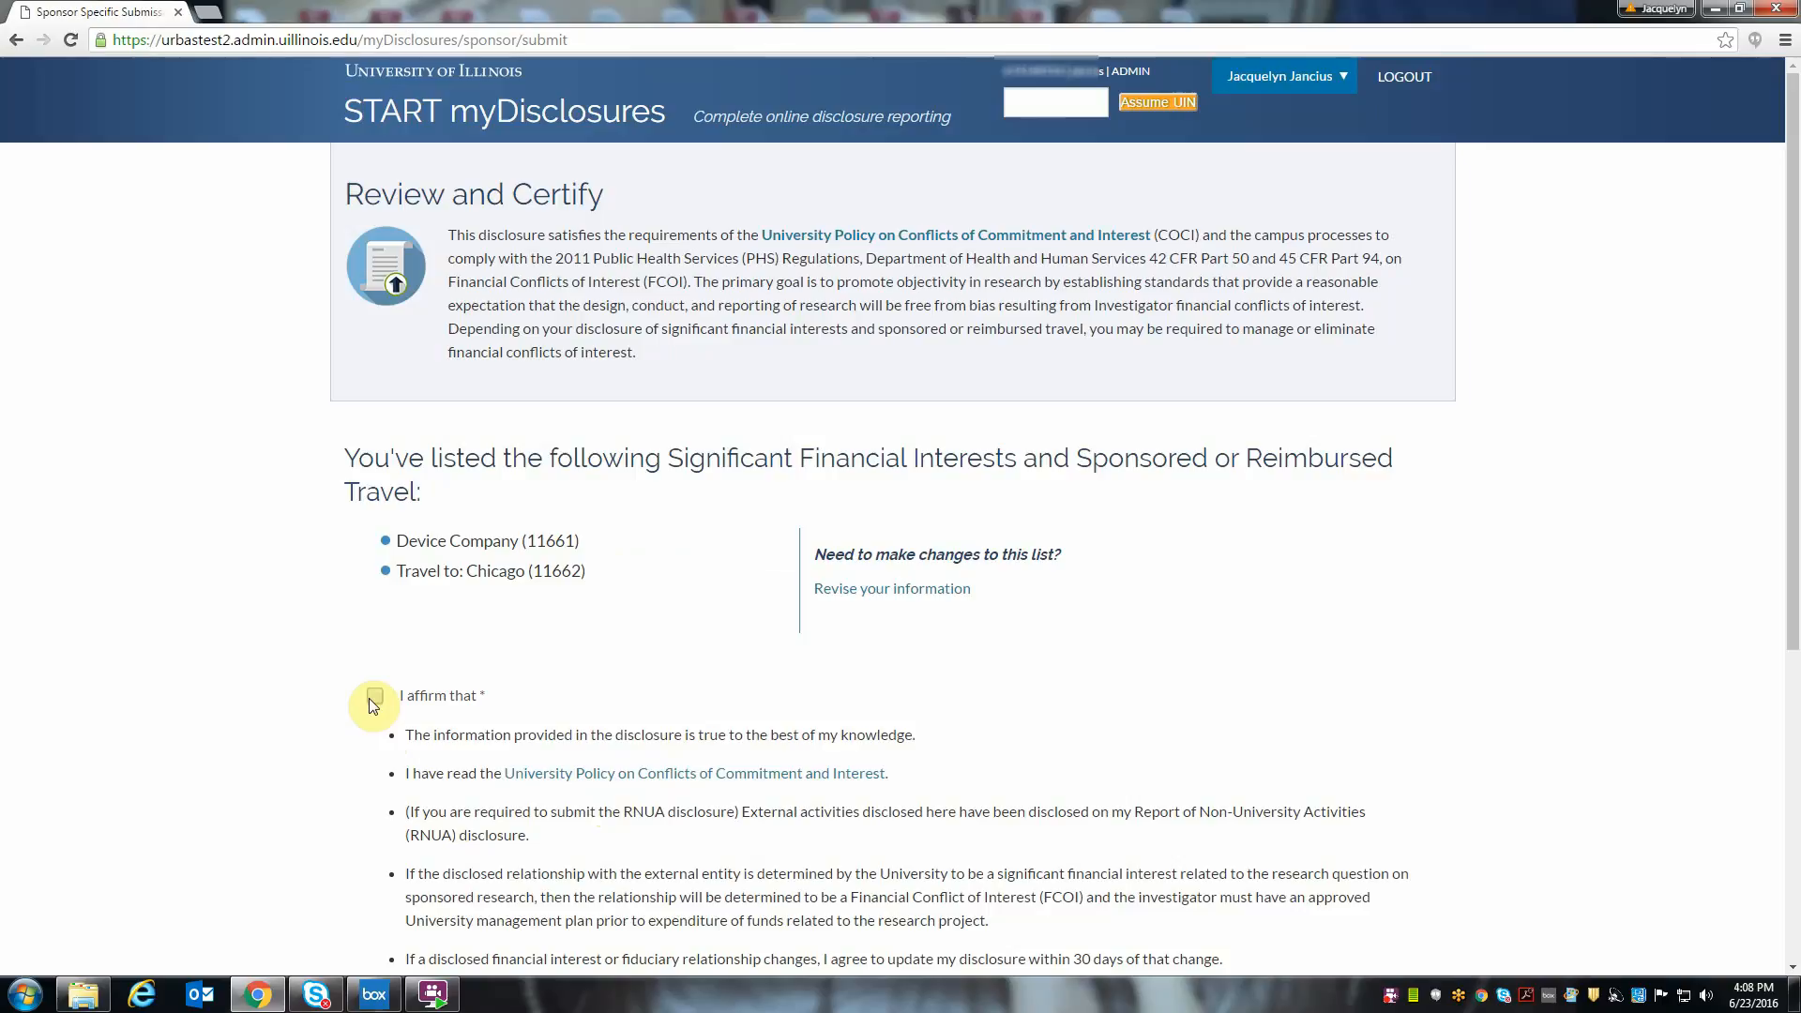
- Affirm the certification statements and submit the disclosure
{"action": "left_click", "coordinate": [373, 699]}
{"action": "scroll", "coordinate": [595, 663], "scroll_direction": "down", "scroll_amount": 2}
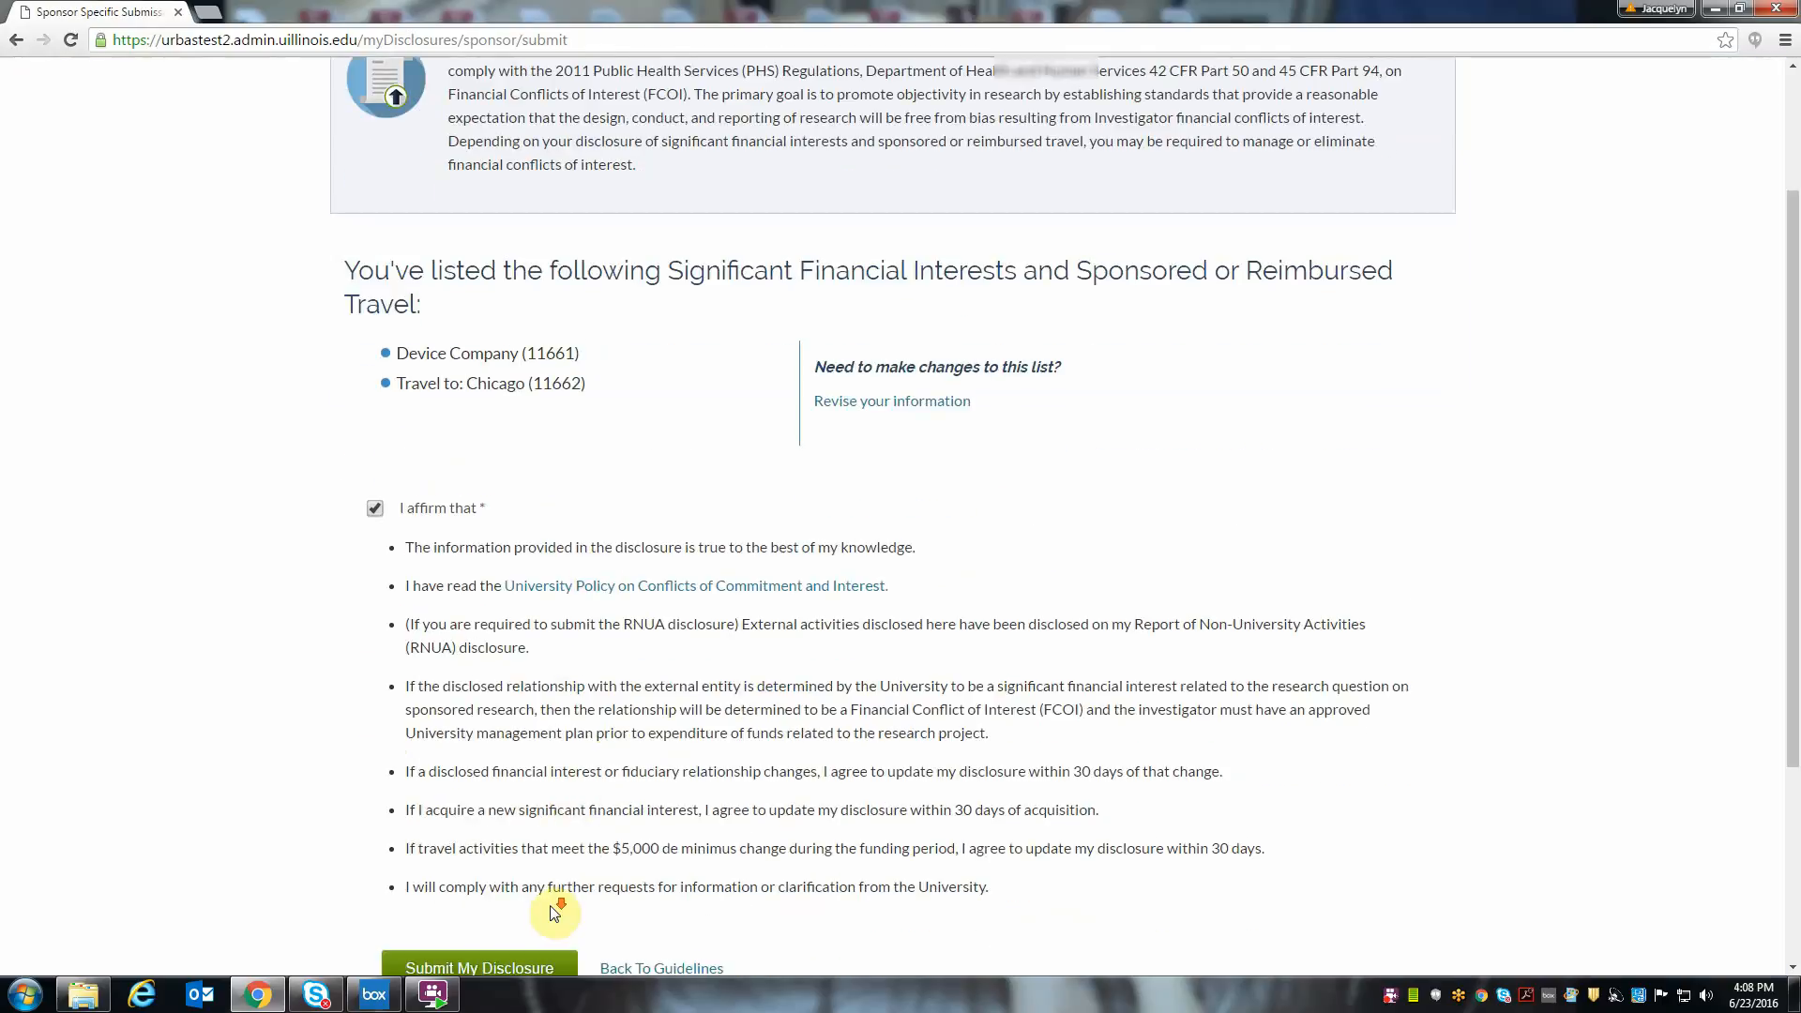
{"action": "scroll", "coordinate": [556, 912], "scroll_direction": "down", "scroll_amount": 1}
{"action": "left_click", "coordinate": [472, 877]}
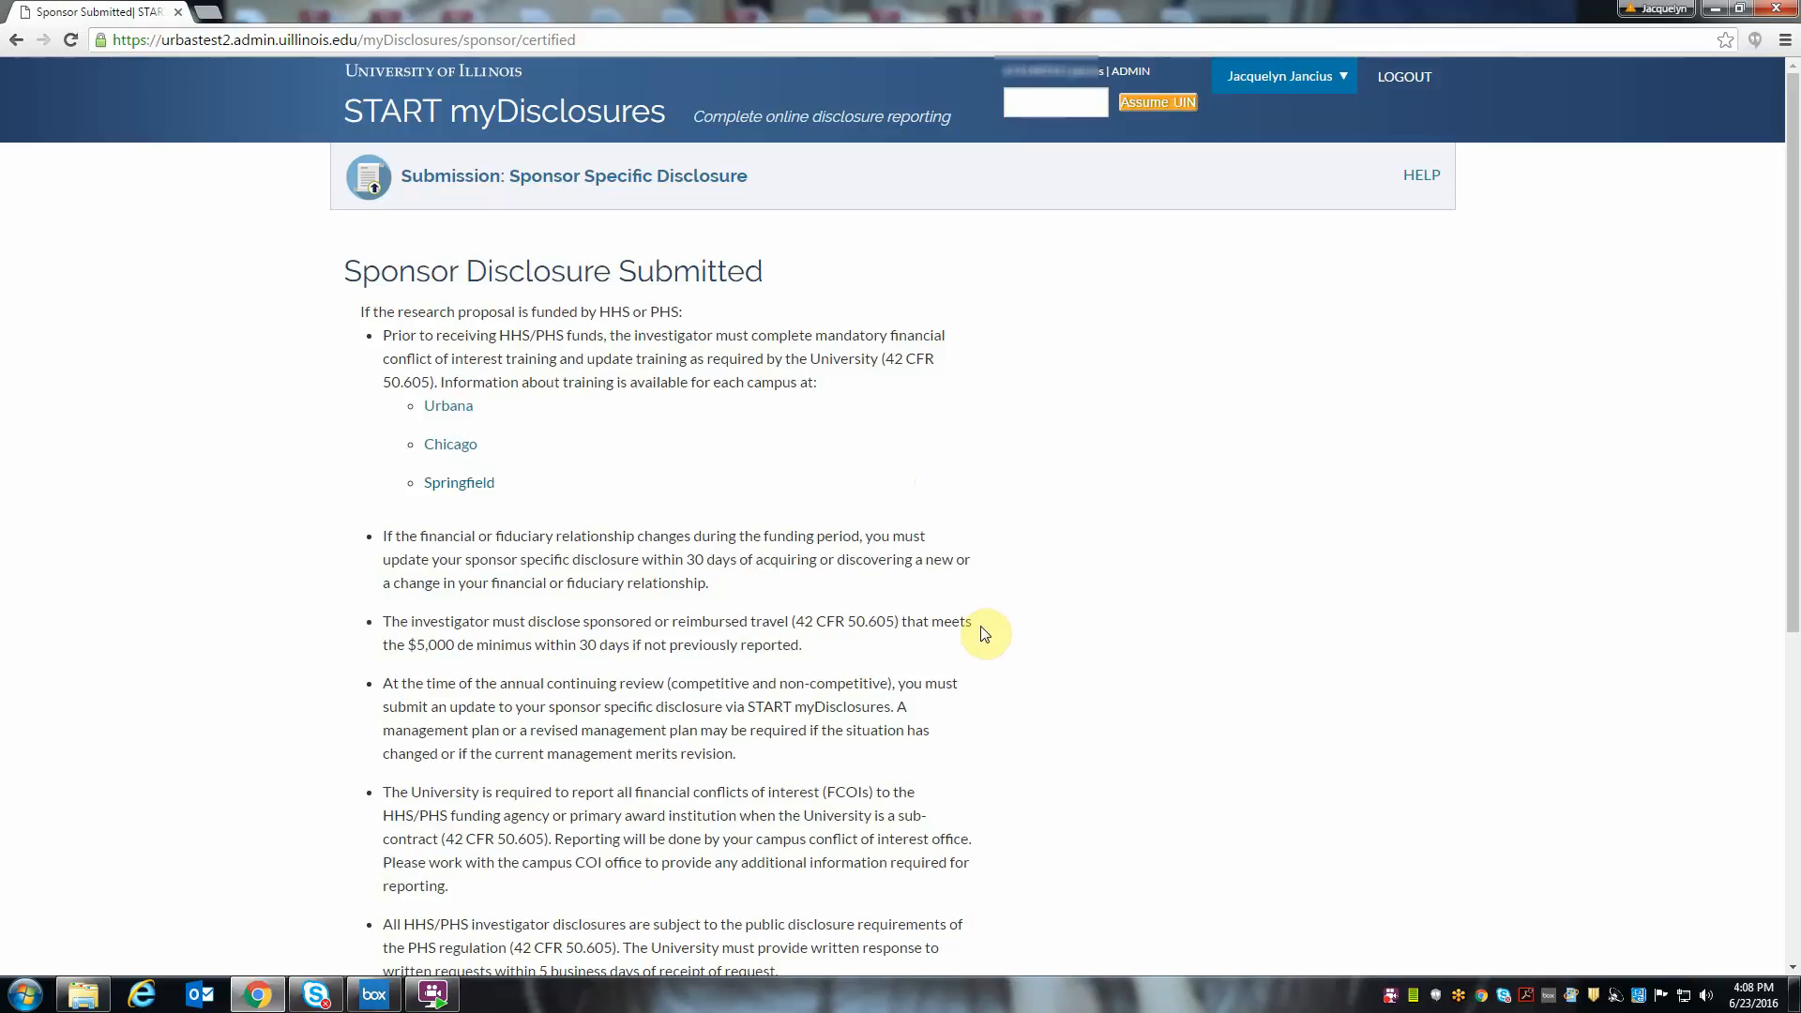
- Look through the post-submission requirements, return to the home page, and open the submitted Sponsor Specific disclosure
{"action": "scroll", "coordinate": [985, 633], "scroll_direction": "down", "scroll_amount": 4}
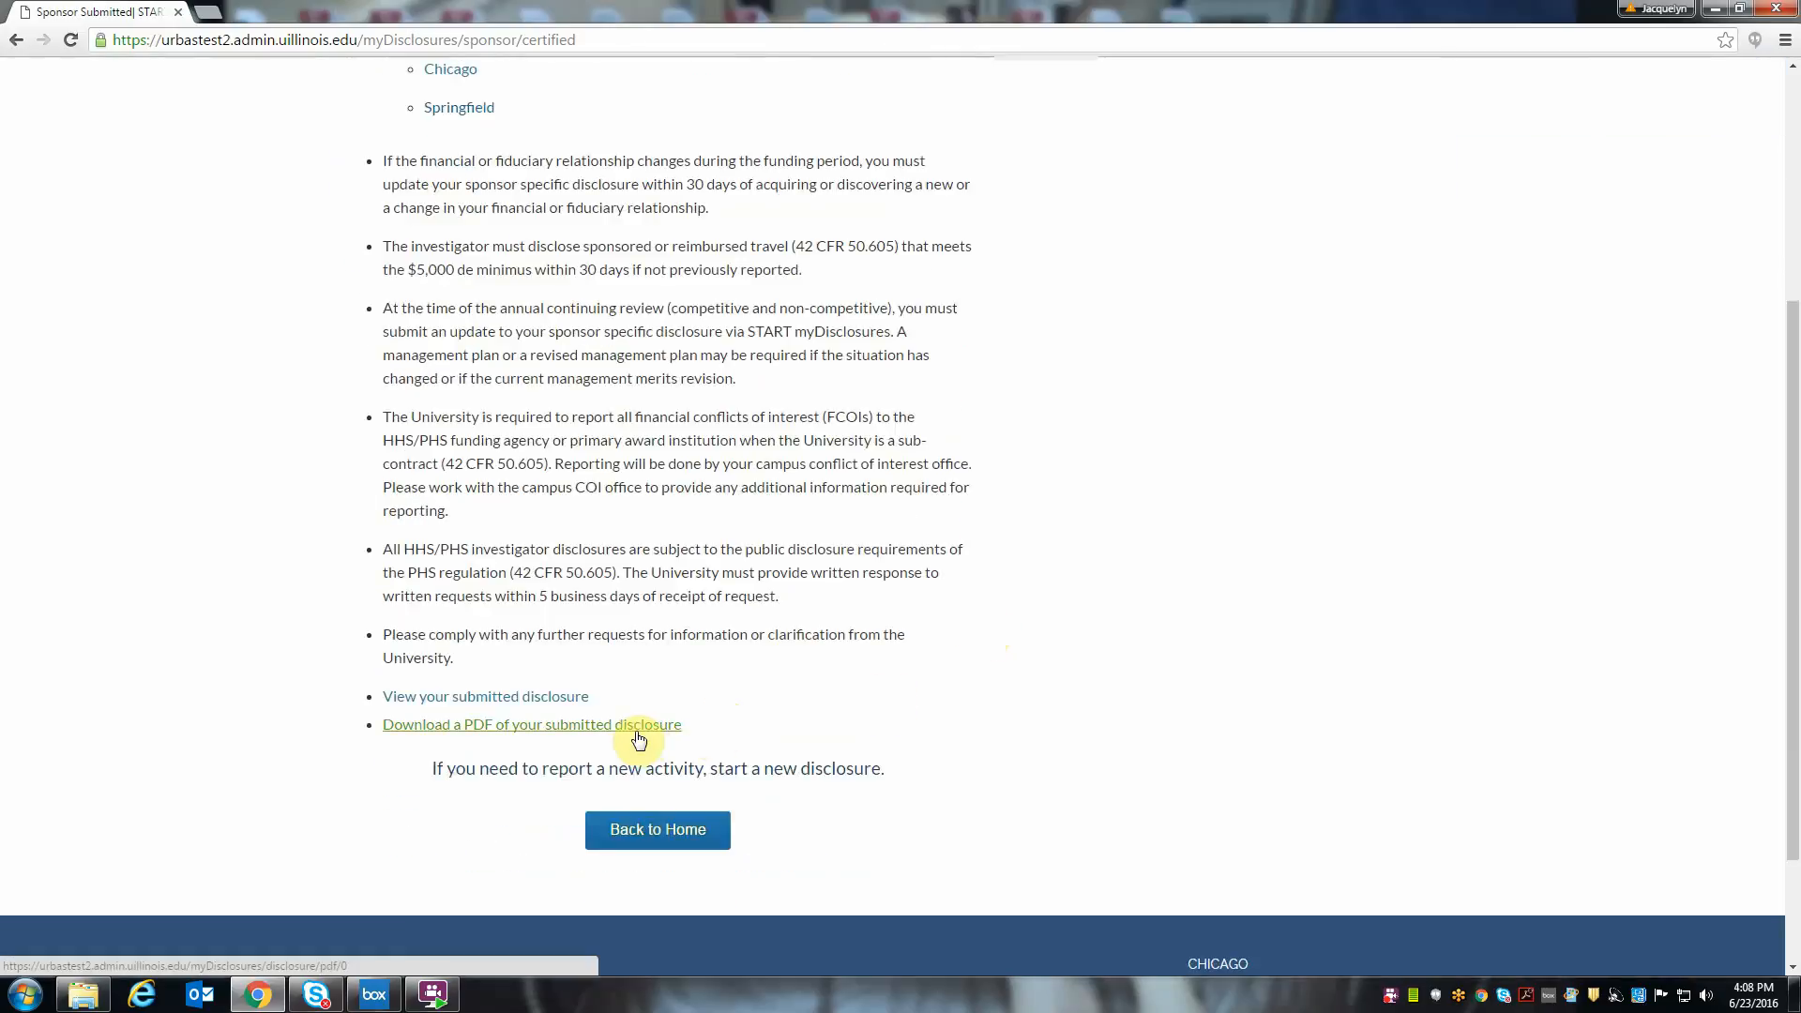
{"action": "left_click", "coordinate": [658, 840]}
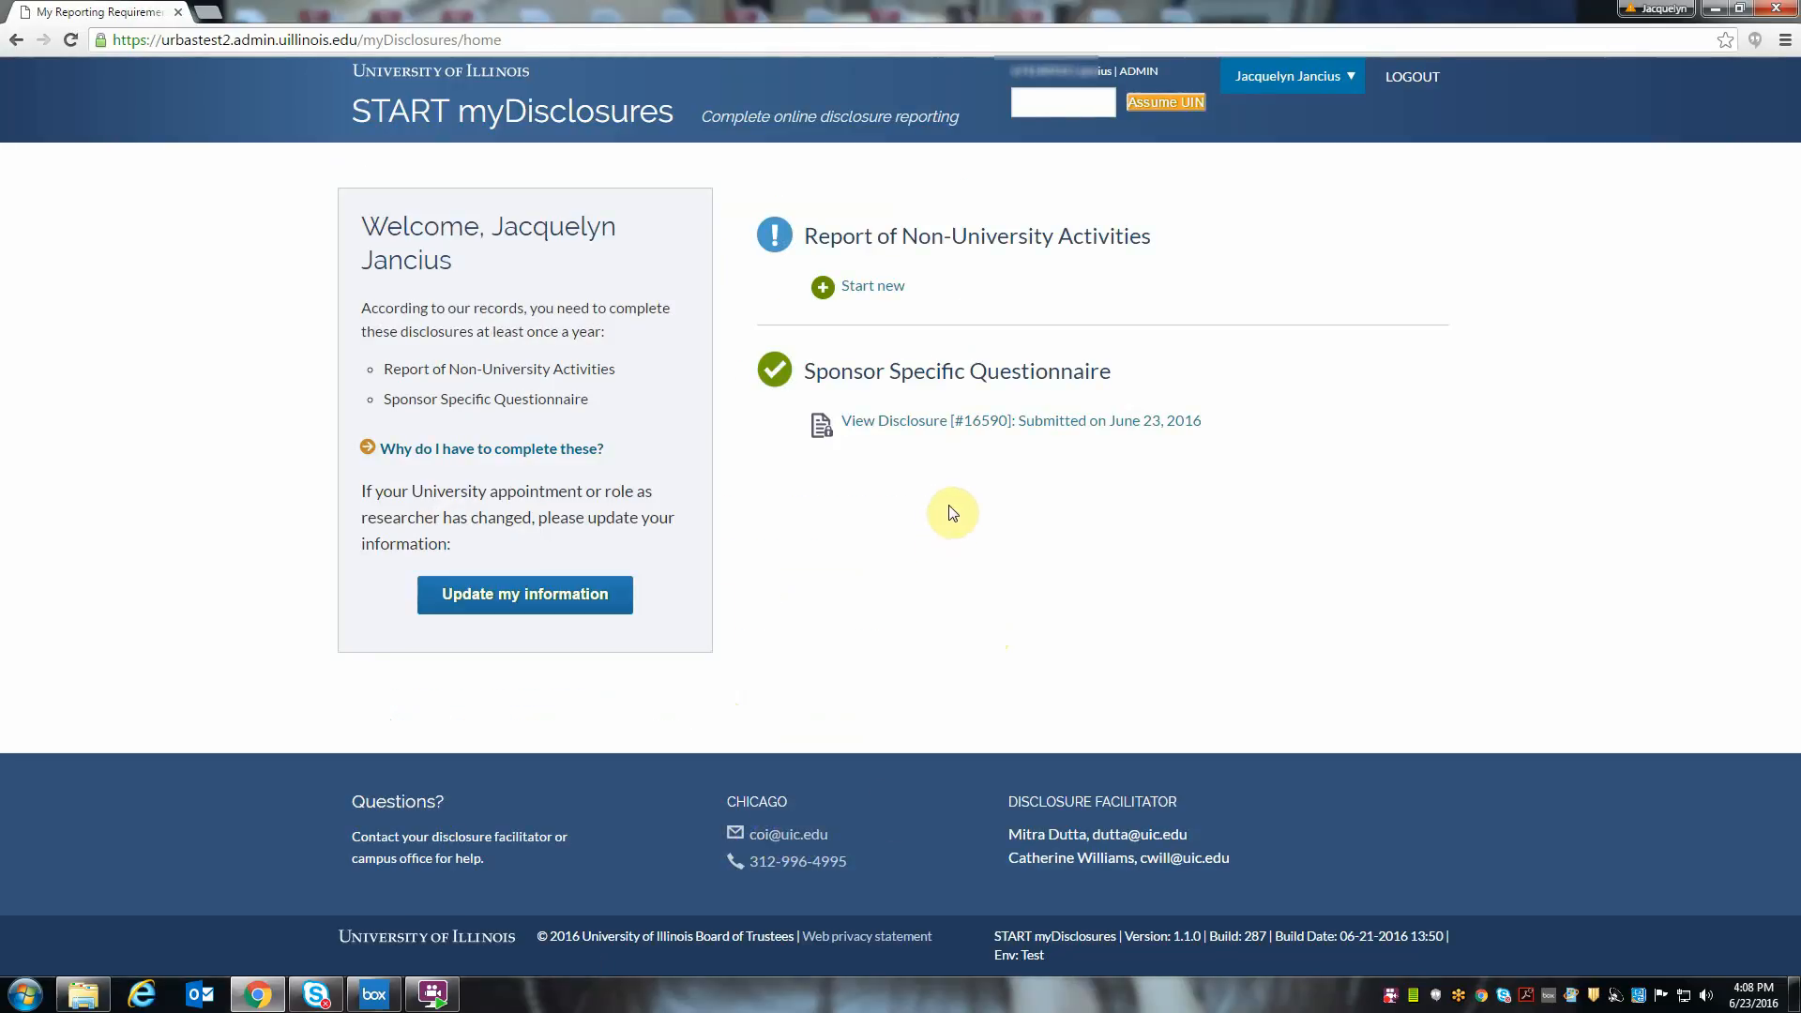
{"action": "left_click", "coordinate": [920, 430]}
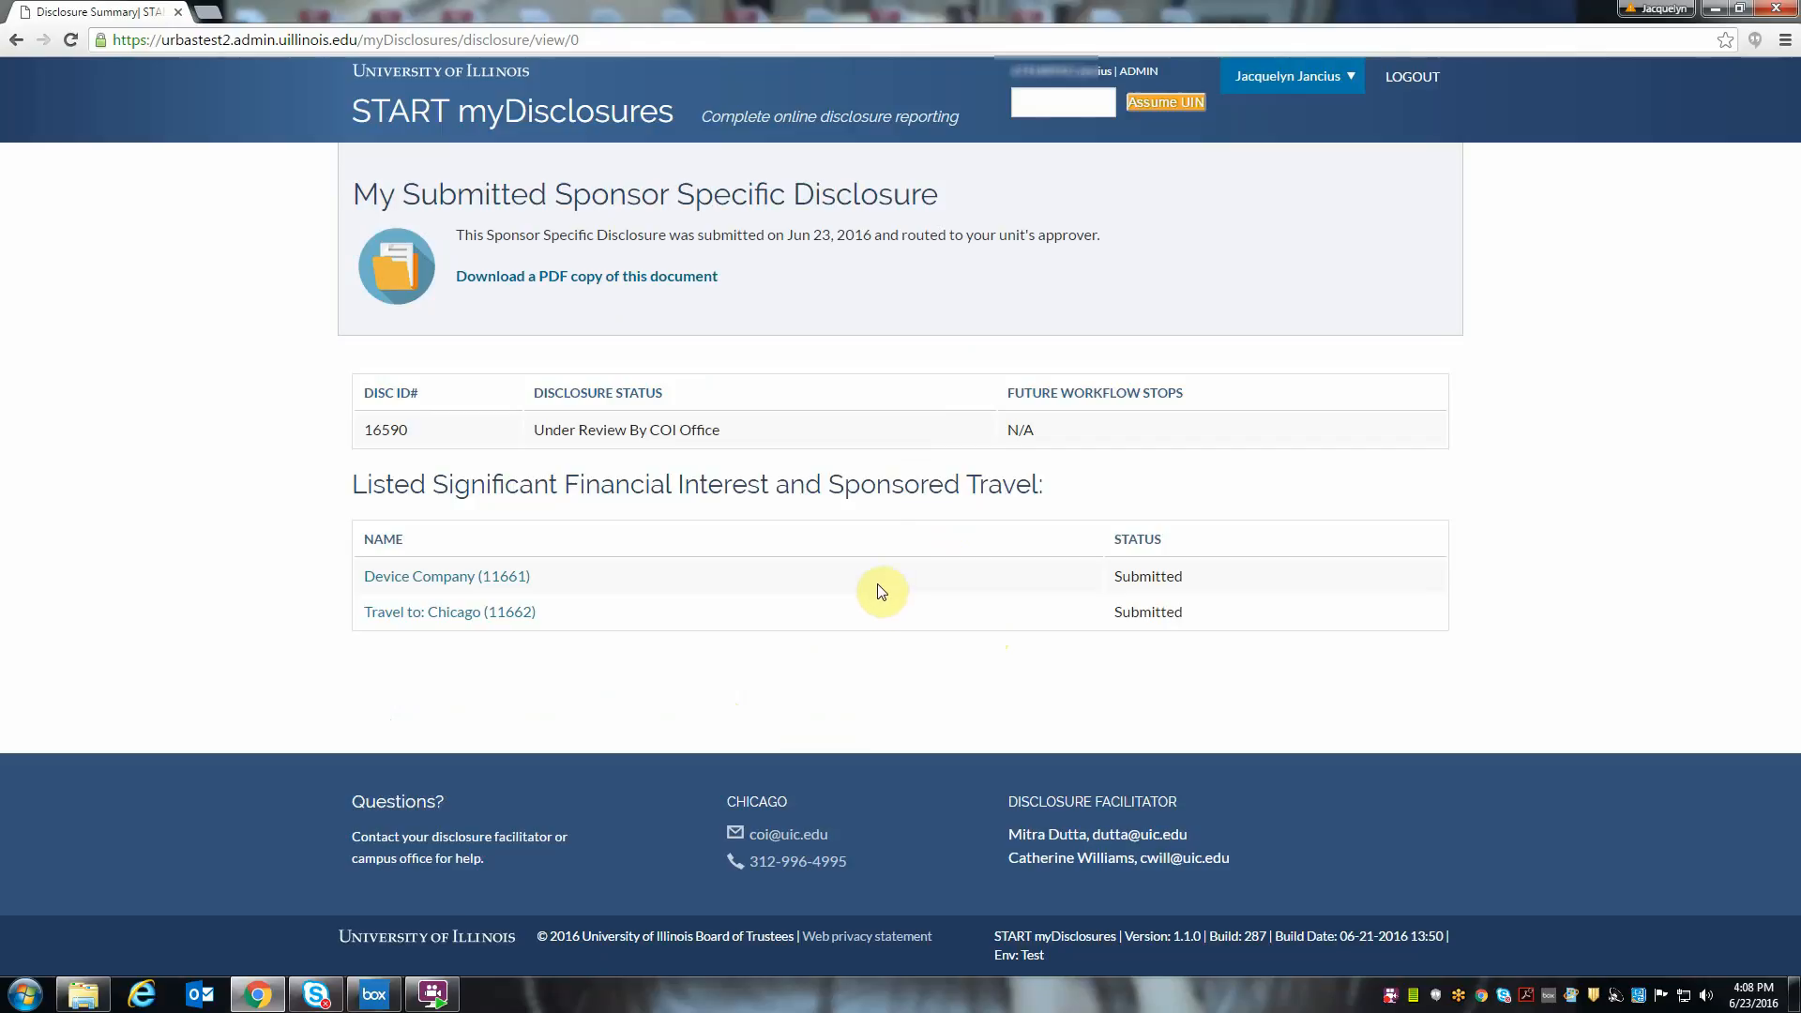
- View the submitted details of the Device Company interest and the Chicago travel, returning to the disclosure summary
{"action": "left_click", "coordinate": [434, 576]}
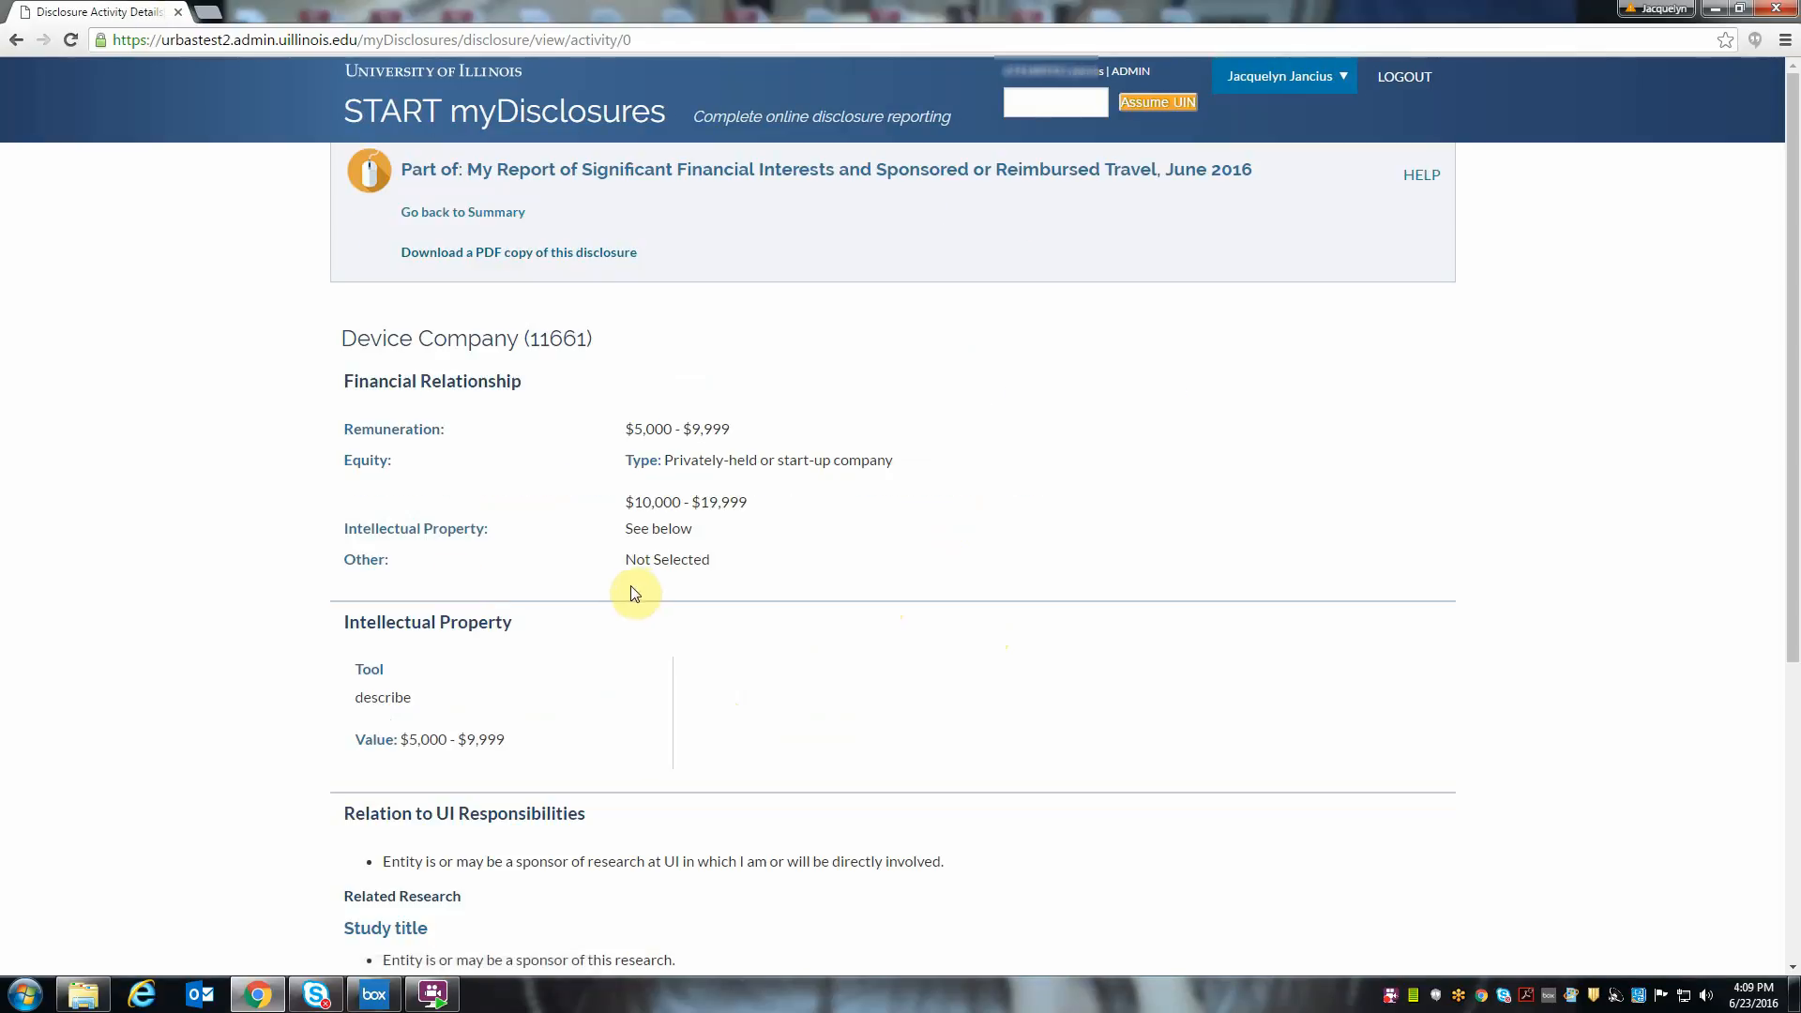
{"action": "left_click", "coordinate": [505, 212]}
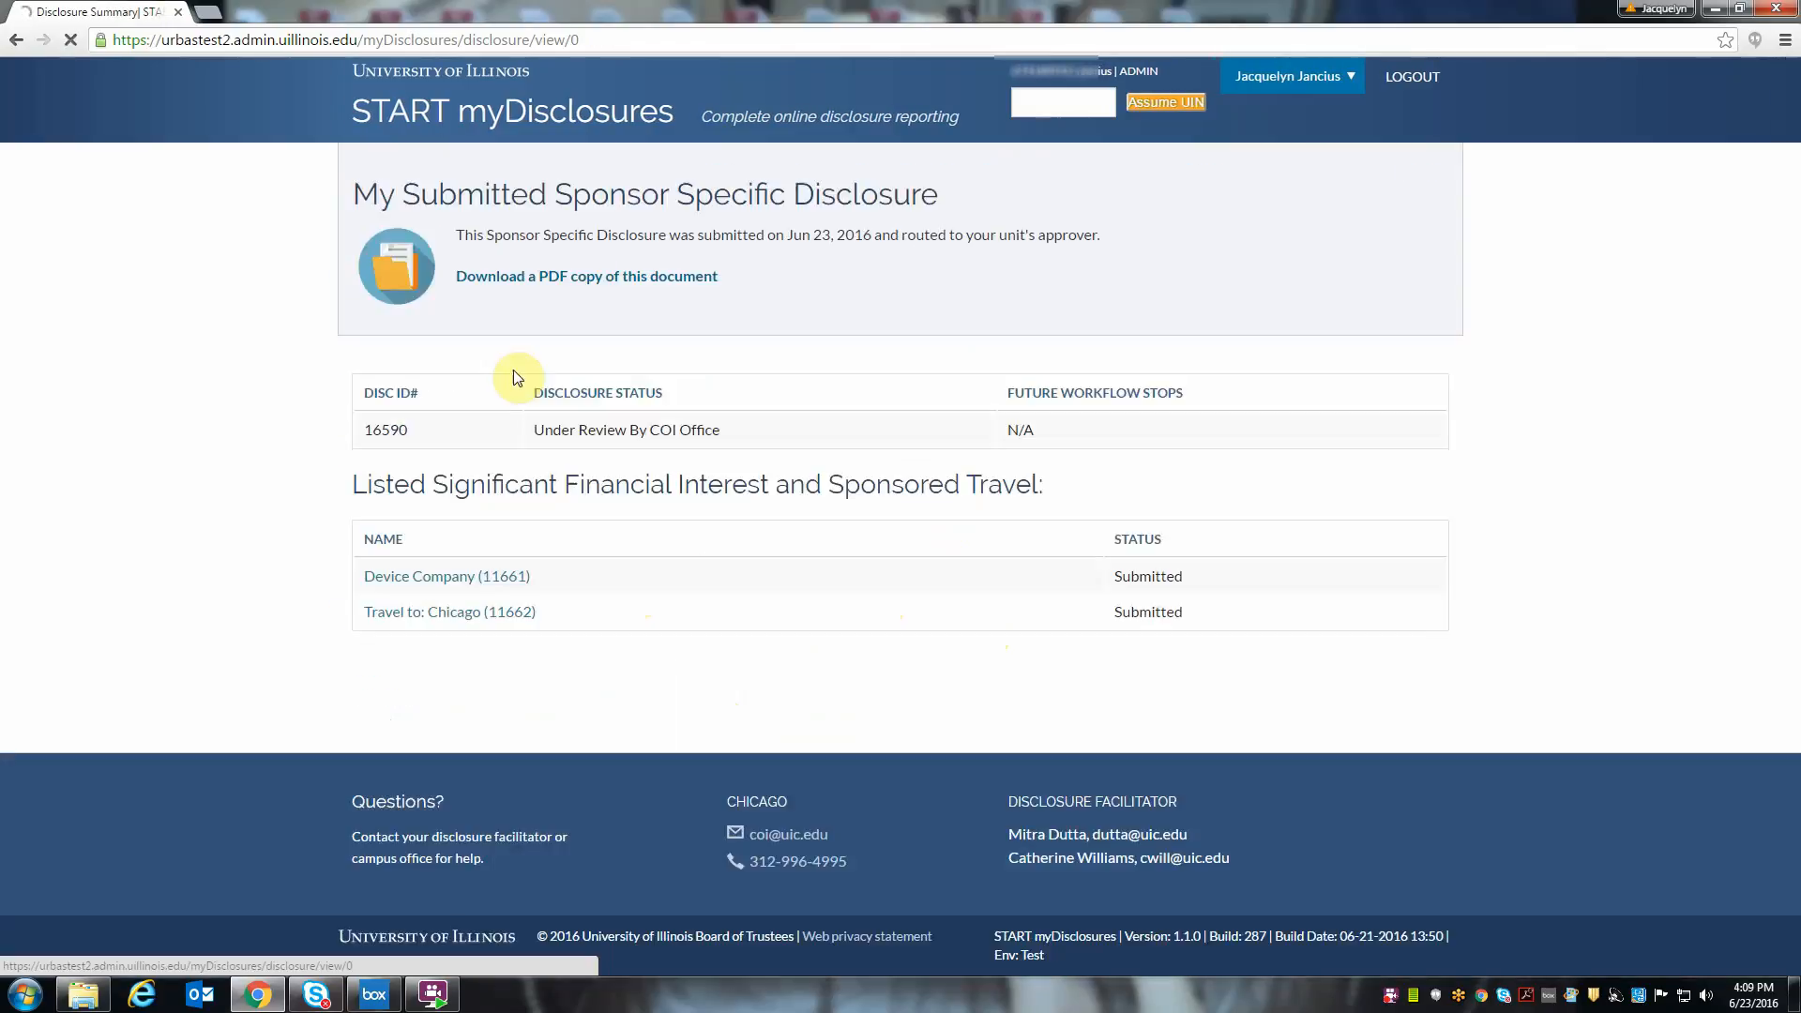
{"action": "left_click", "coordinate": [478, 612]}
{"action": "left_click", "coordinate": [488, 211]}
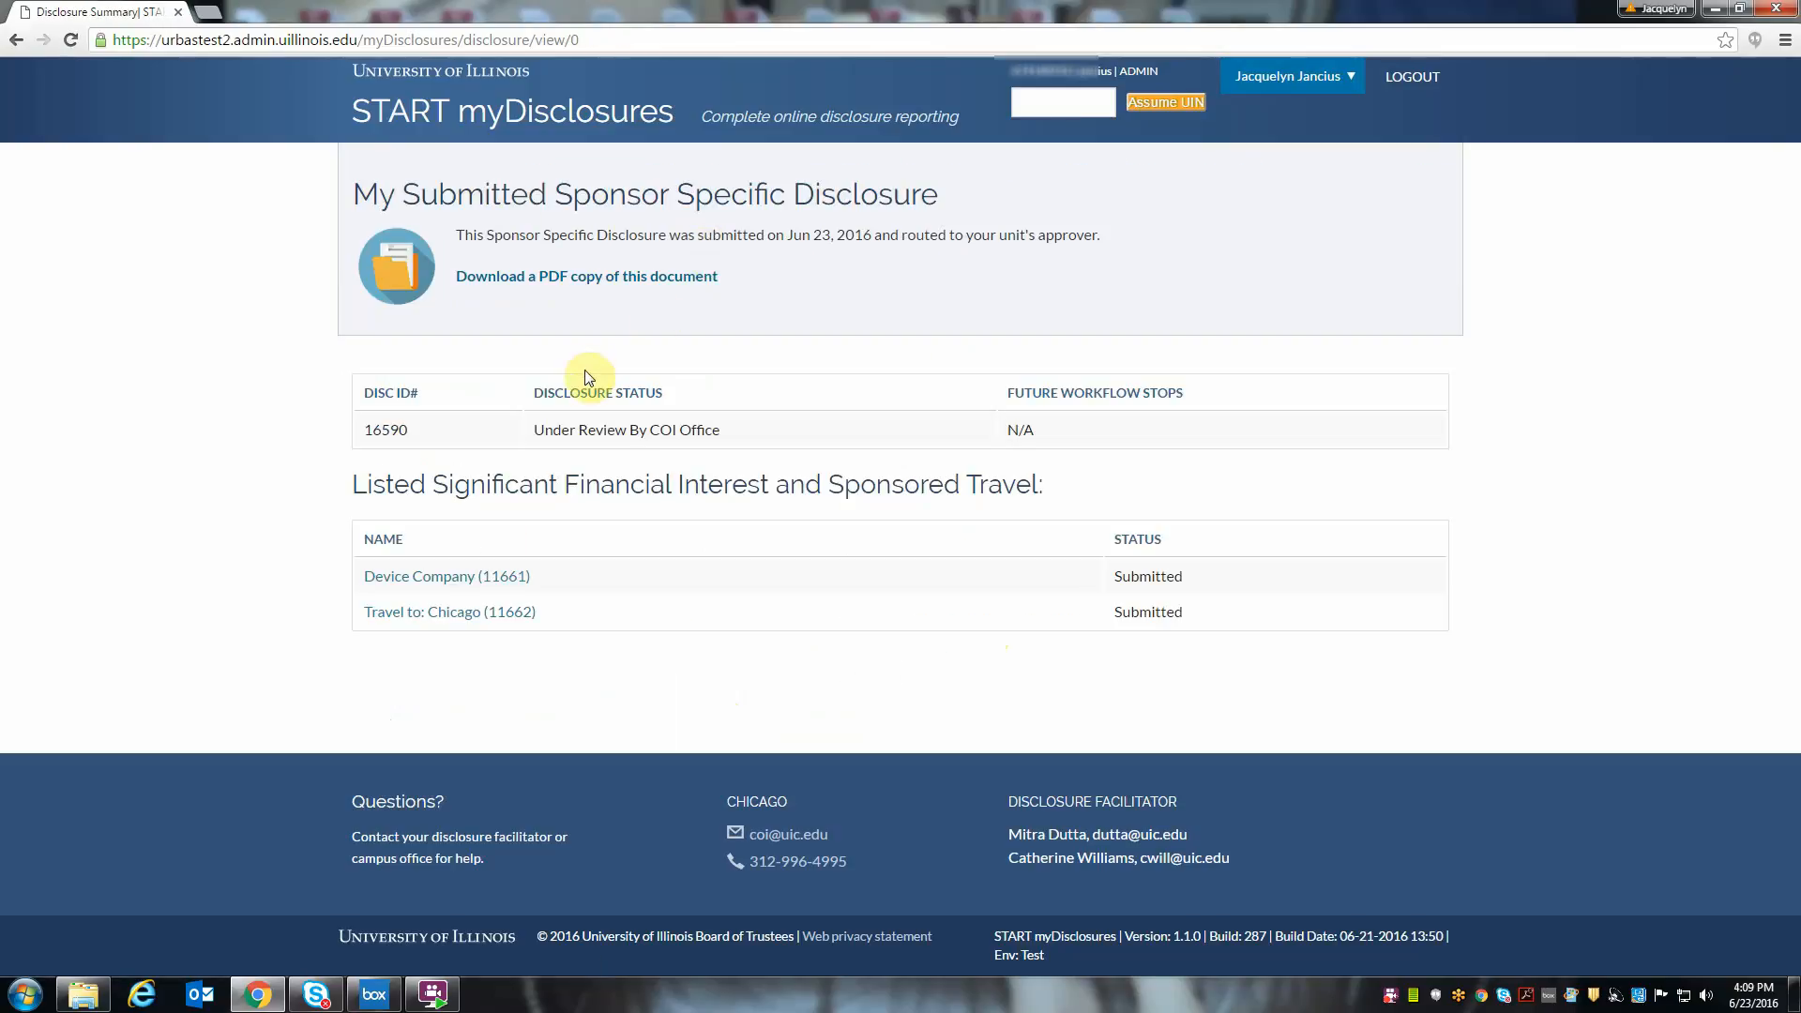
- Save a PDF copy of the submitted disclosure to the Desktop as disclosure (10), and look through its pages
{"action": "left_click", "coordinate": [566, 275]}
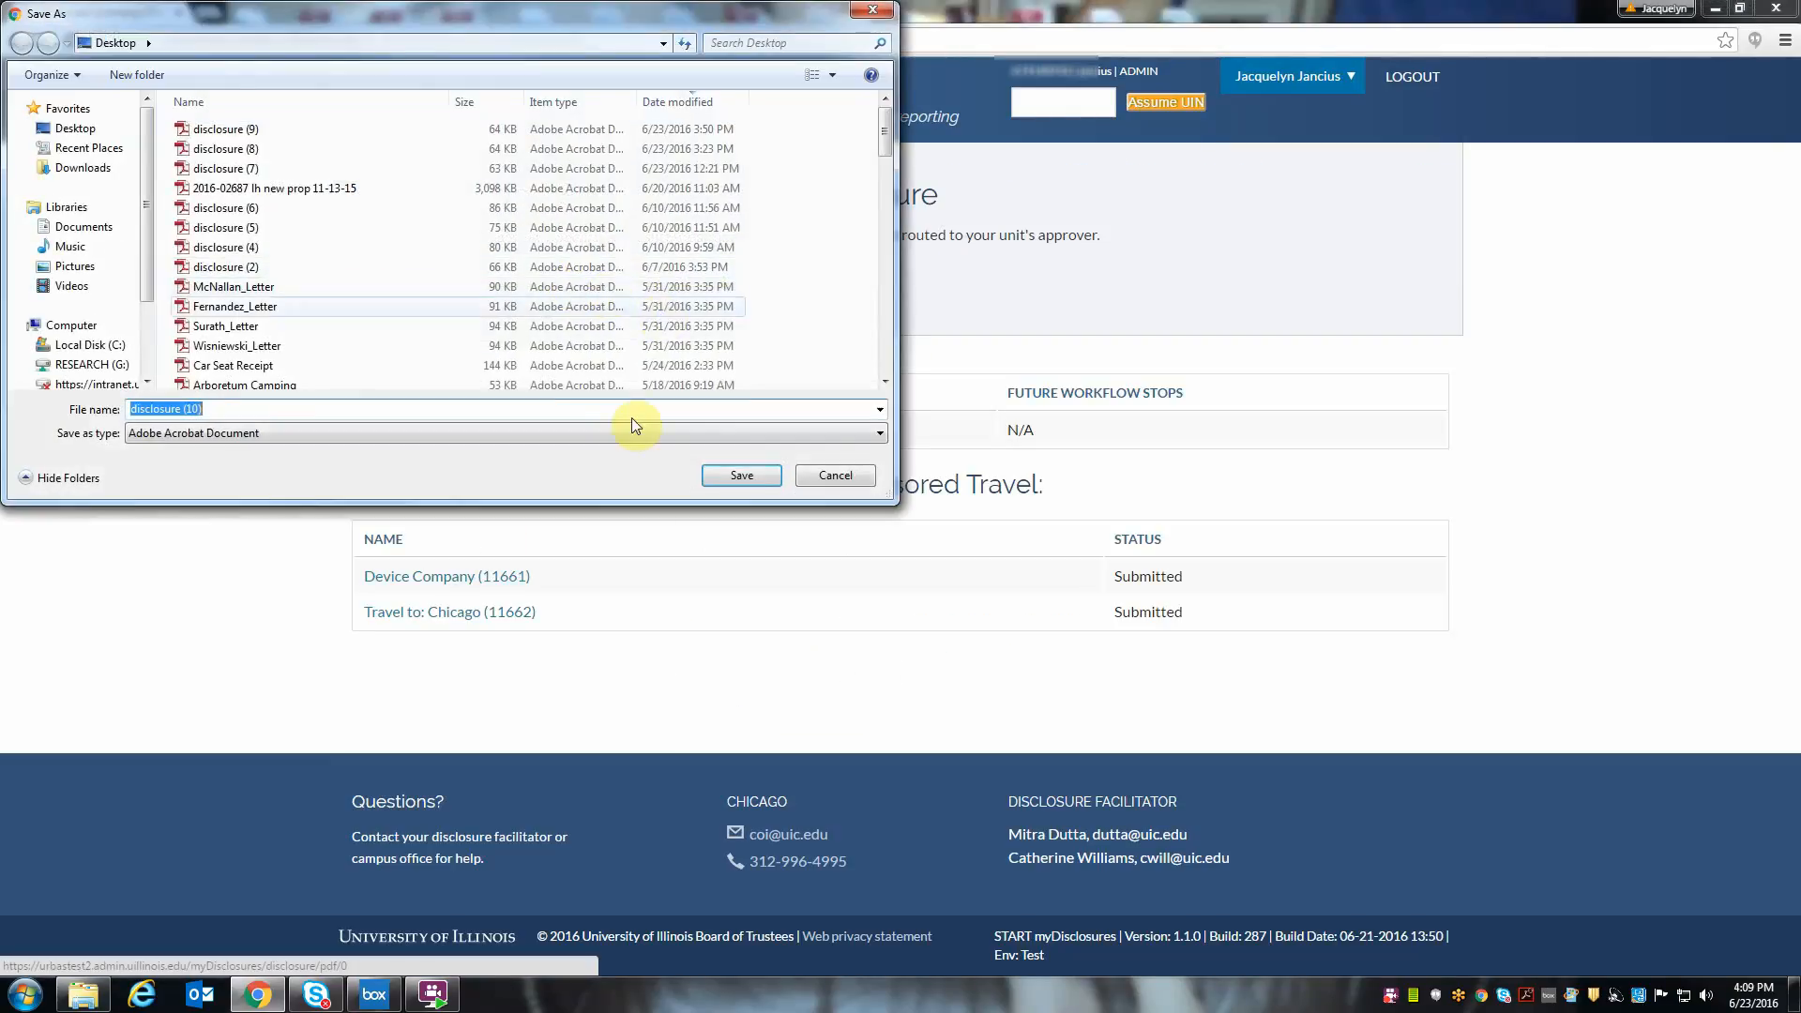
{"action": "left_click", "coordinate": [717, 472]}
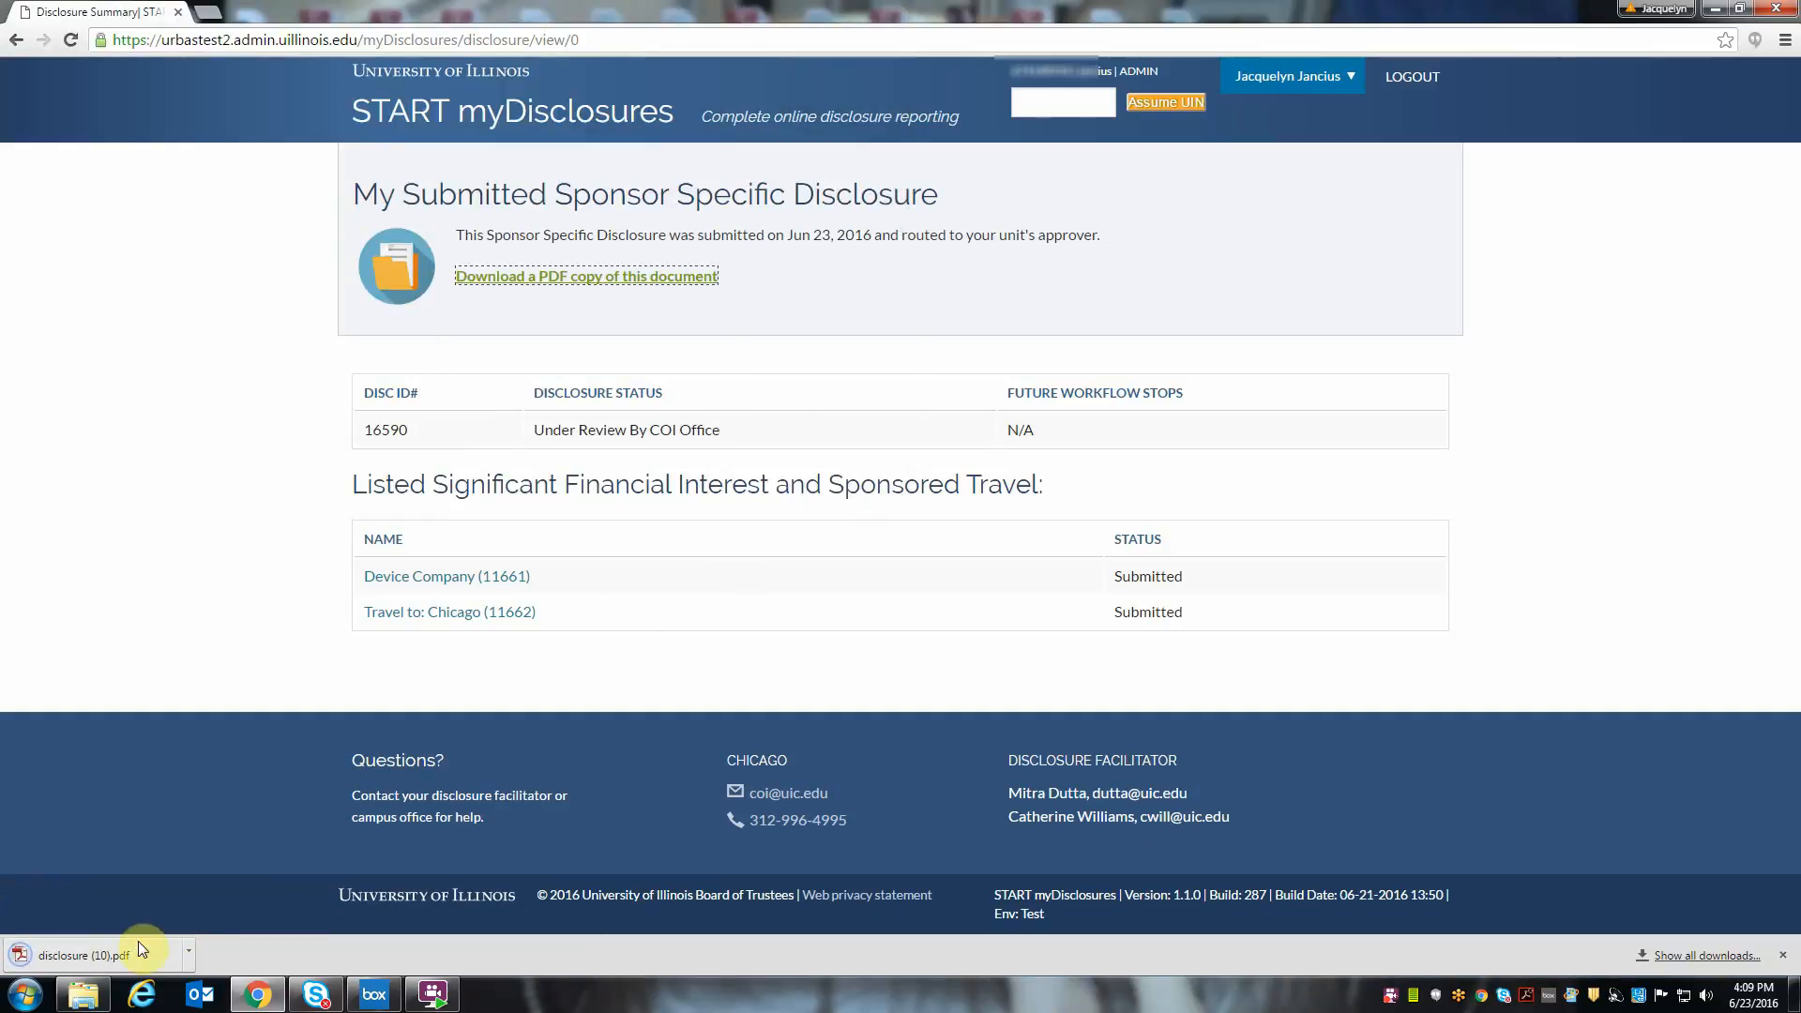
{"action": "left_click", "coordinate": [138, 944]}
{"action": "scroll", "coordinate": [748, 369], "scroll_direction": "down", "scroll_amount": 1}
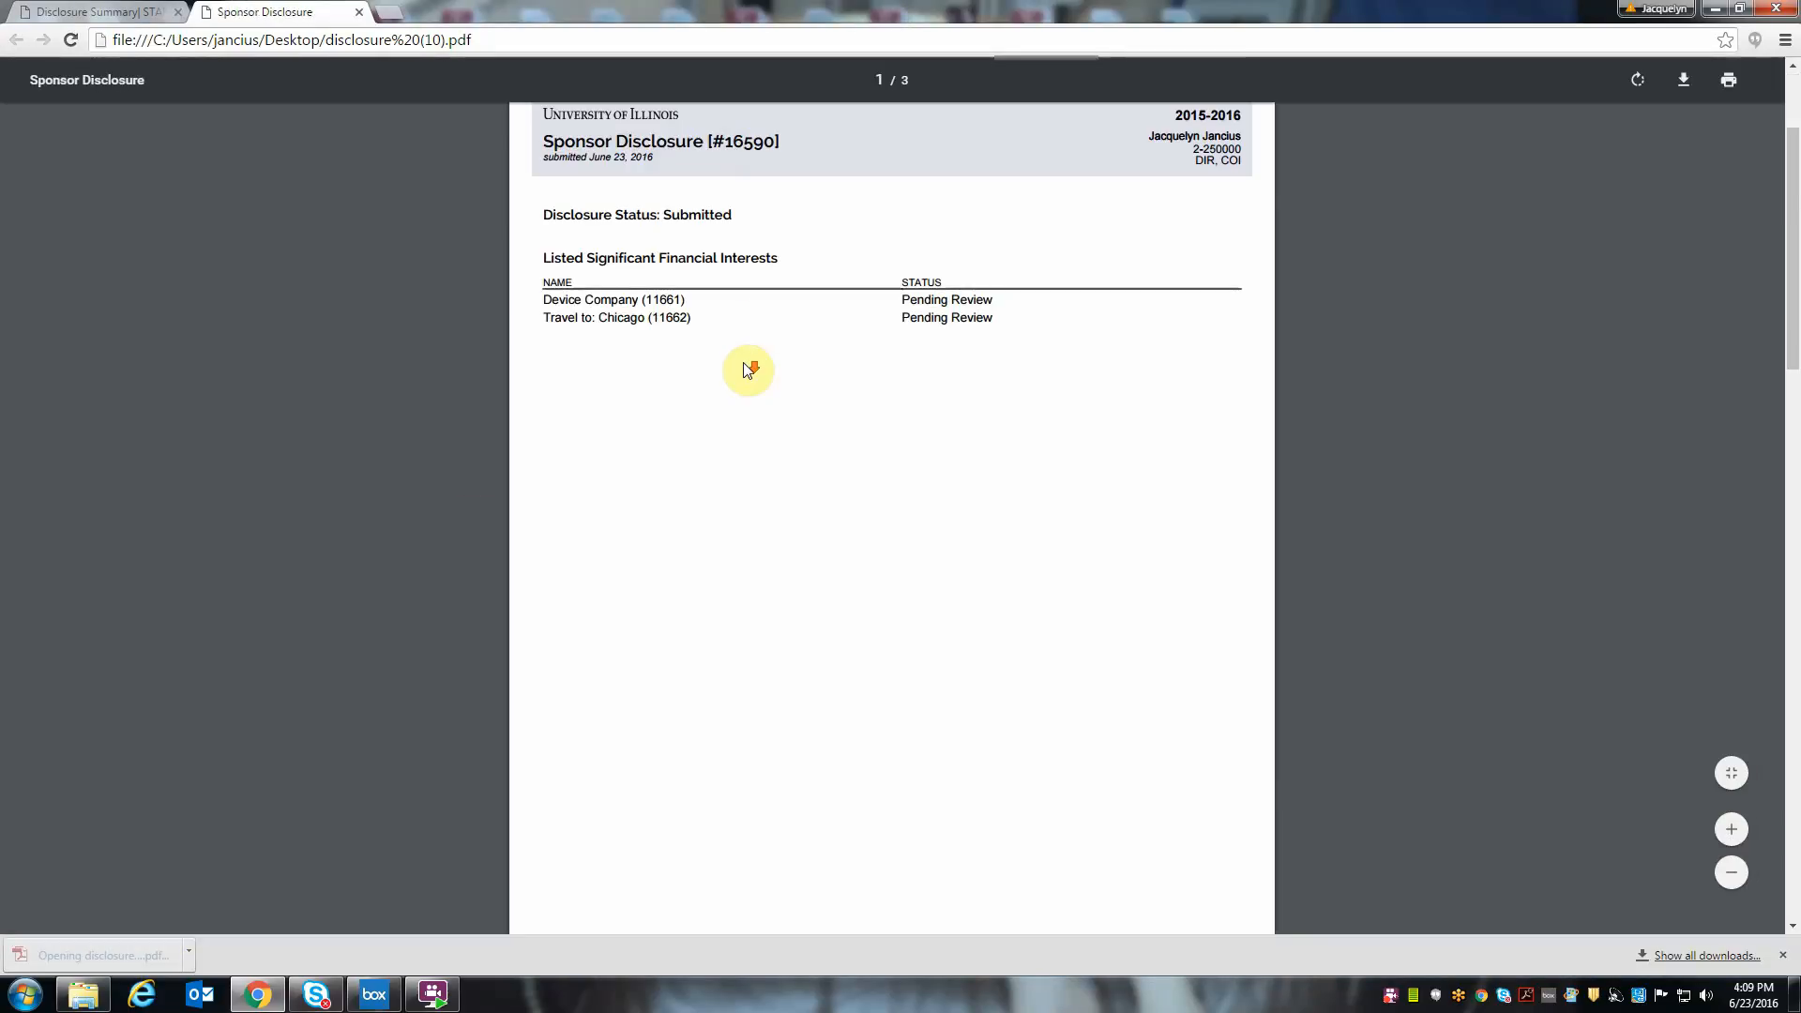
{"action": "scroll", "coordinate": [748, 369], "scroll_direction": "down", "scroll_amount": 15}
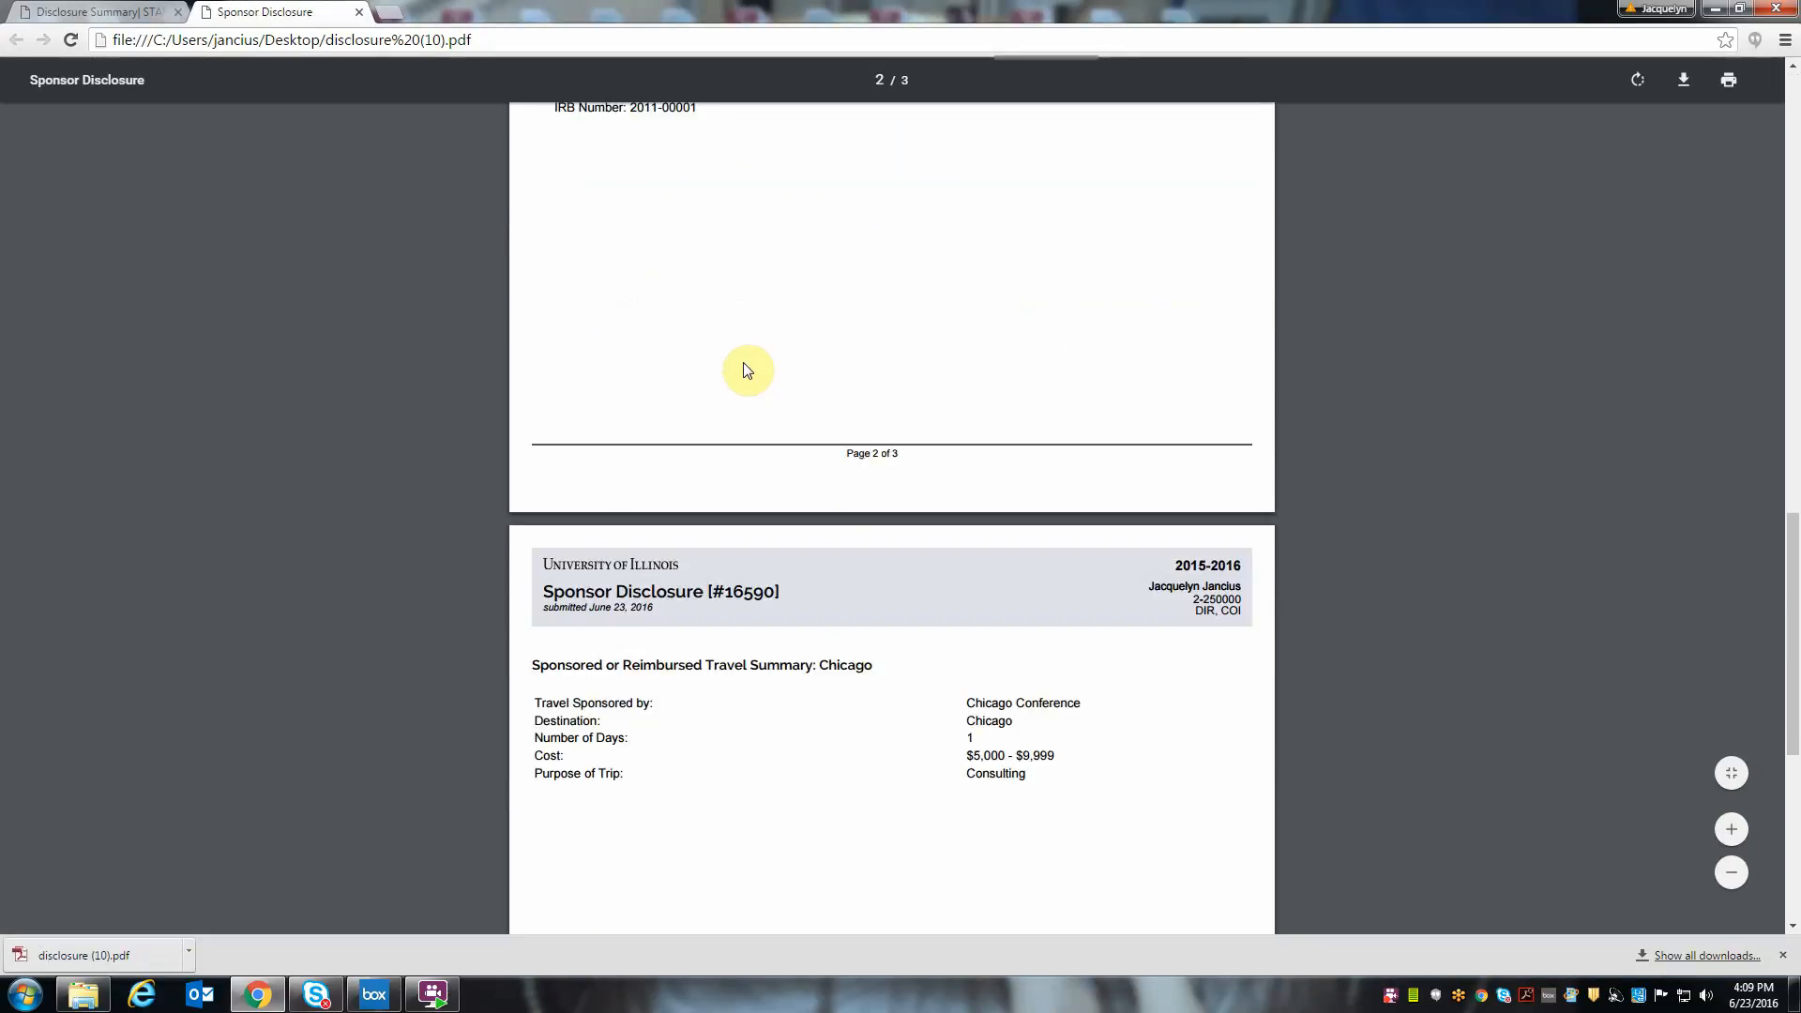
{"action": "scroll", "coordinate": [747, 369], "scroll_direction": "up", "scroll_amount": 7}
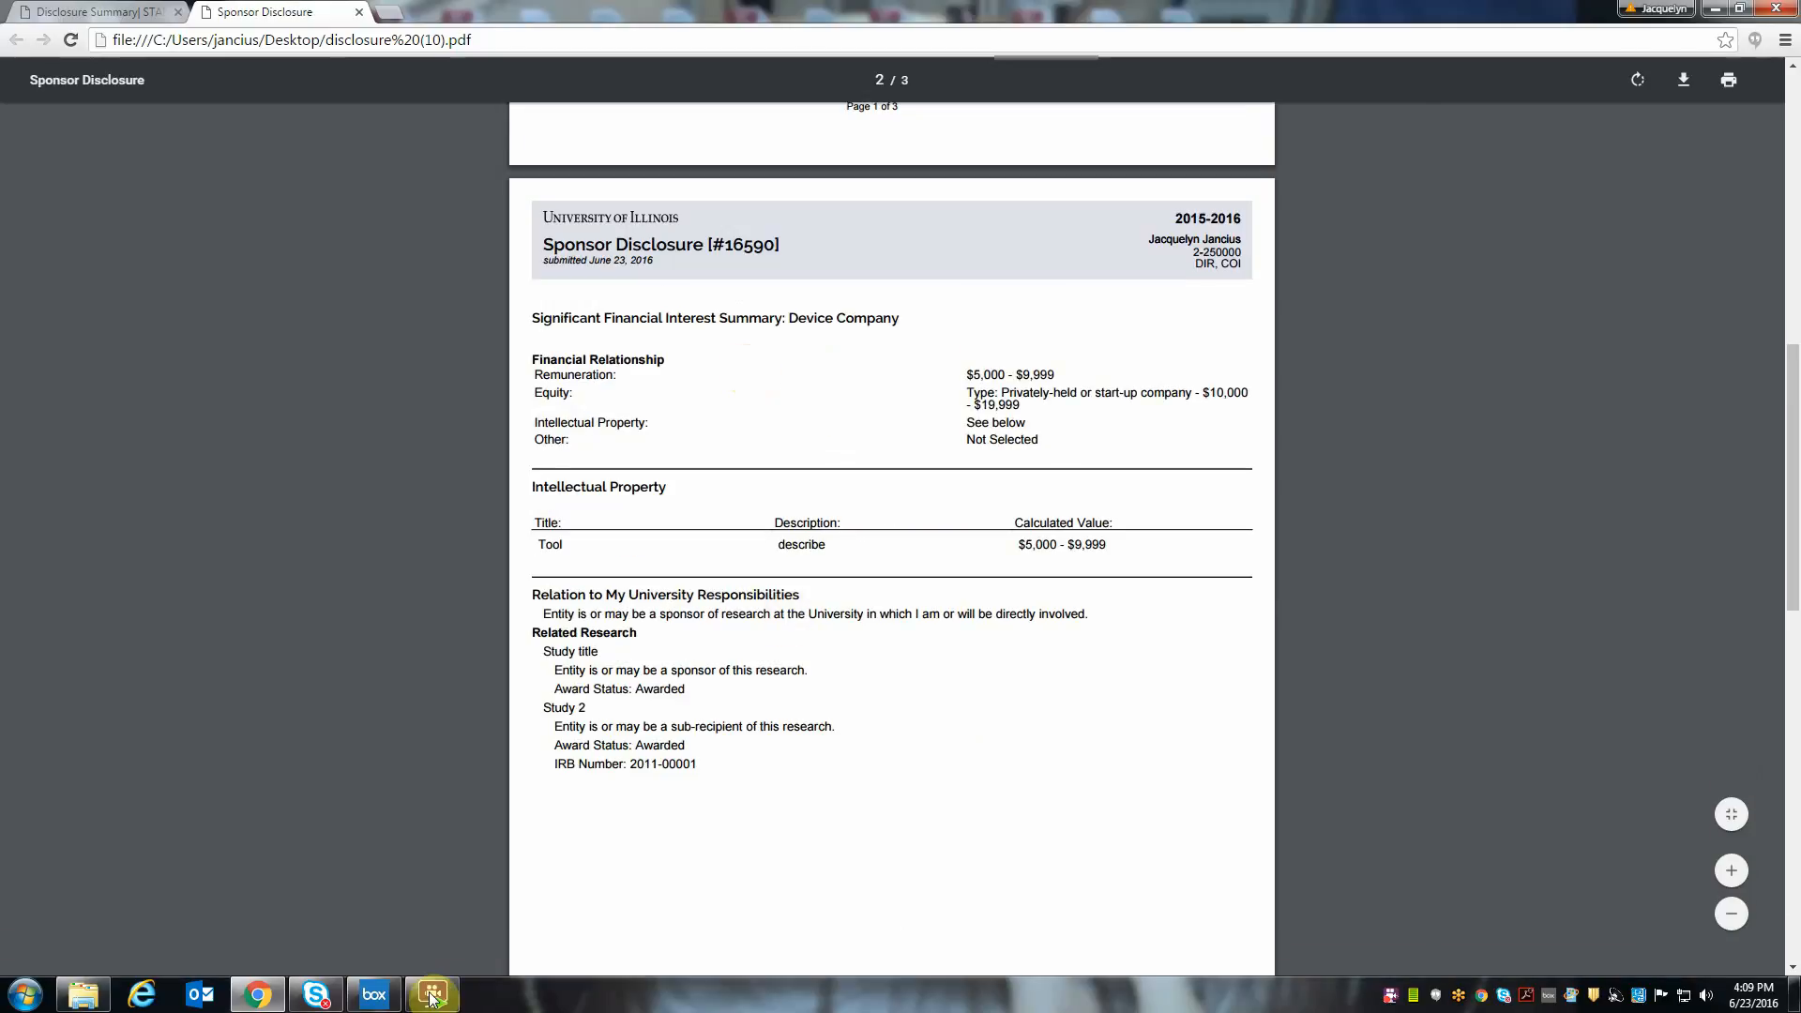
- From the submitted Device Company details, open the Help Guide and its Public Health Services (PHS) Disclosure & Training page
{"action": "left_click", "coordinate": [66, 11]}
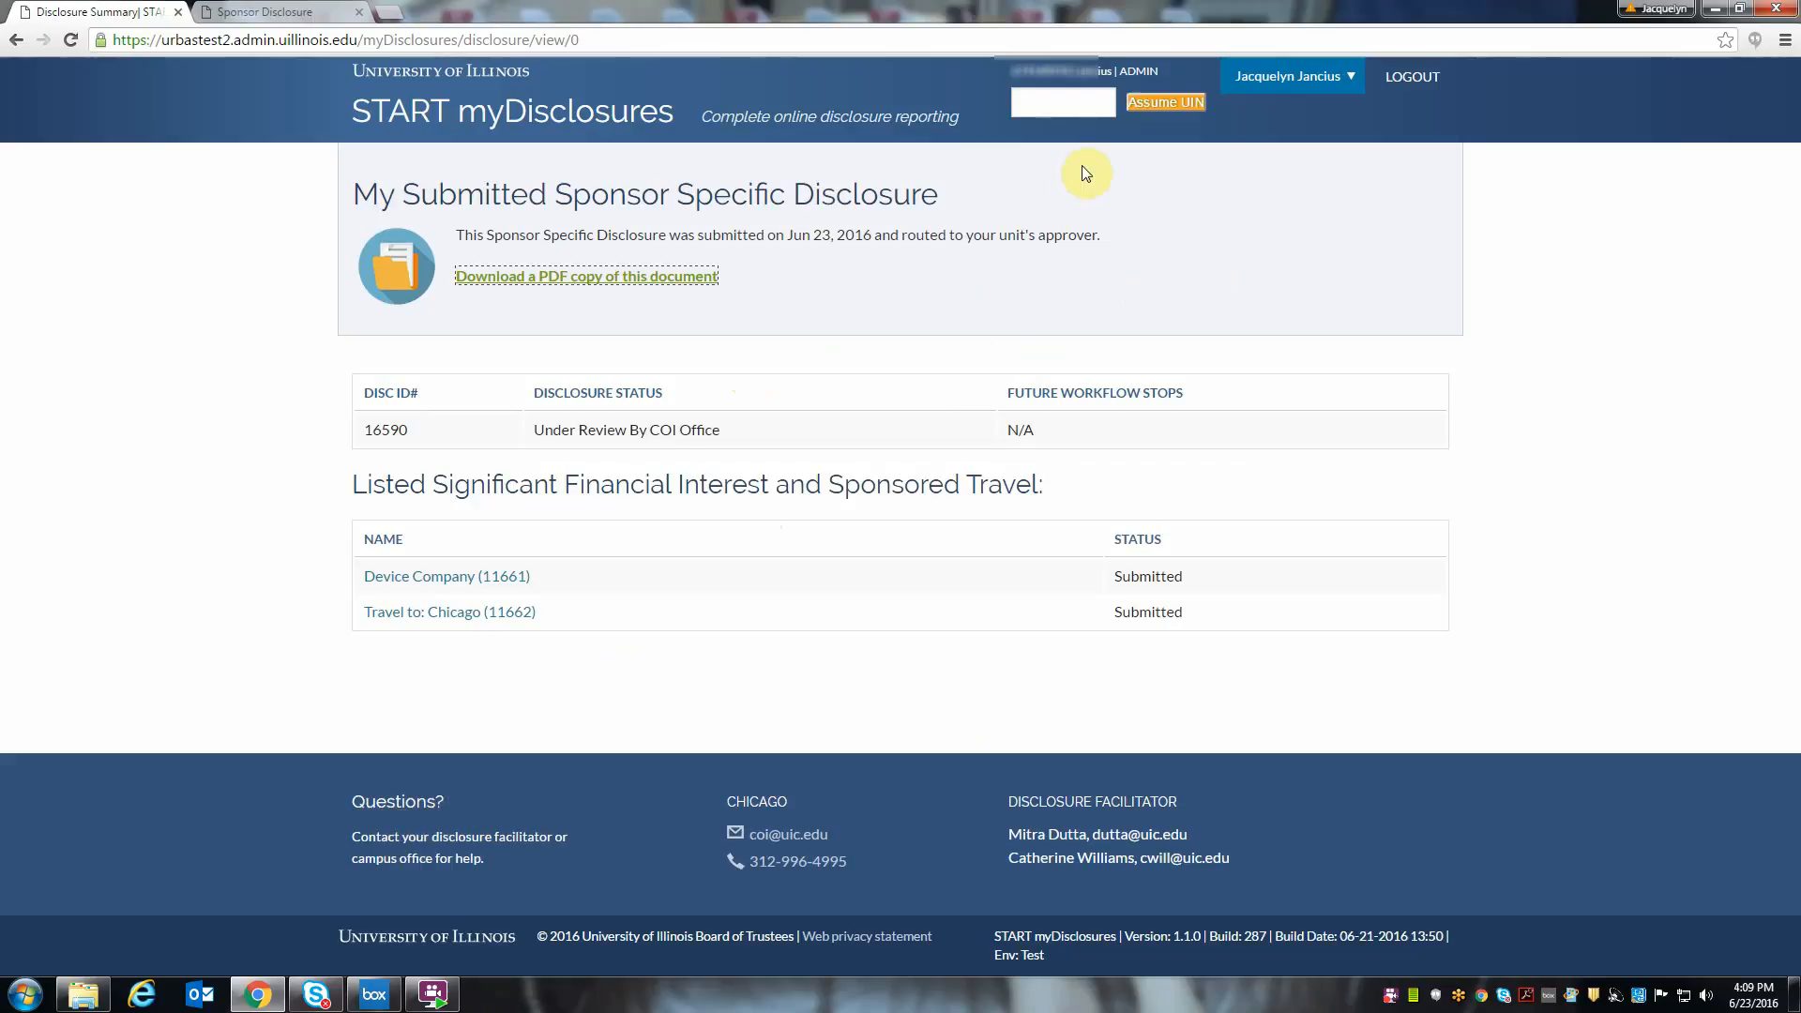
{"action": "left_click", "coordinate": [443, 576]}
{"action": "left_click", "coordinate": [1433, 181]}
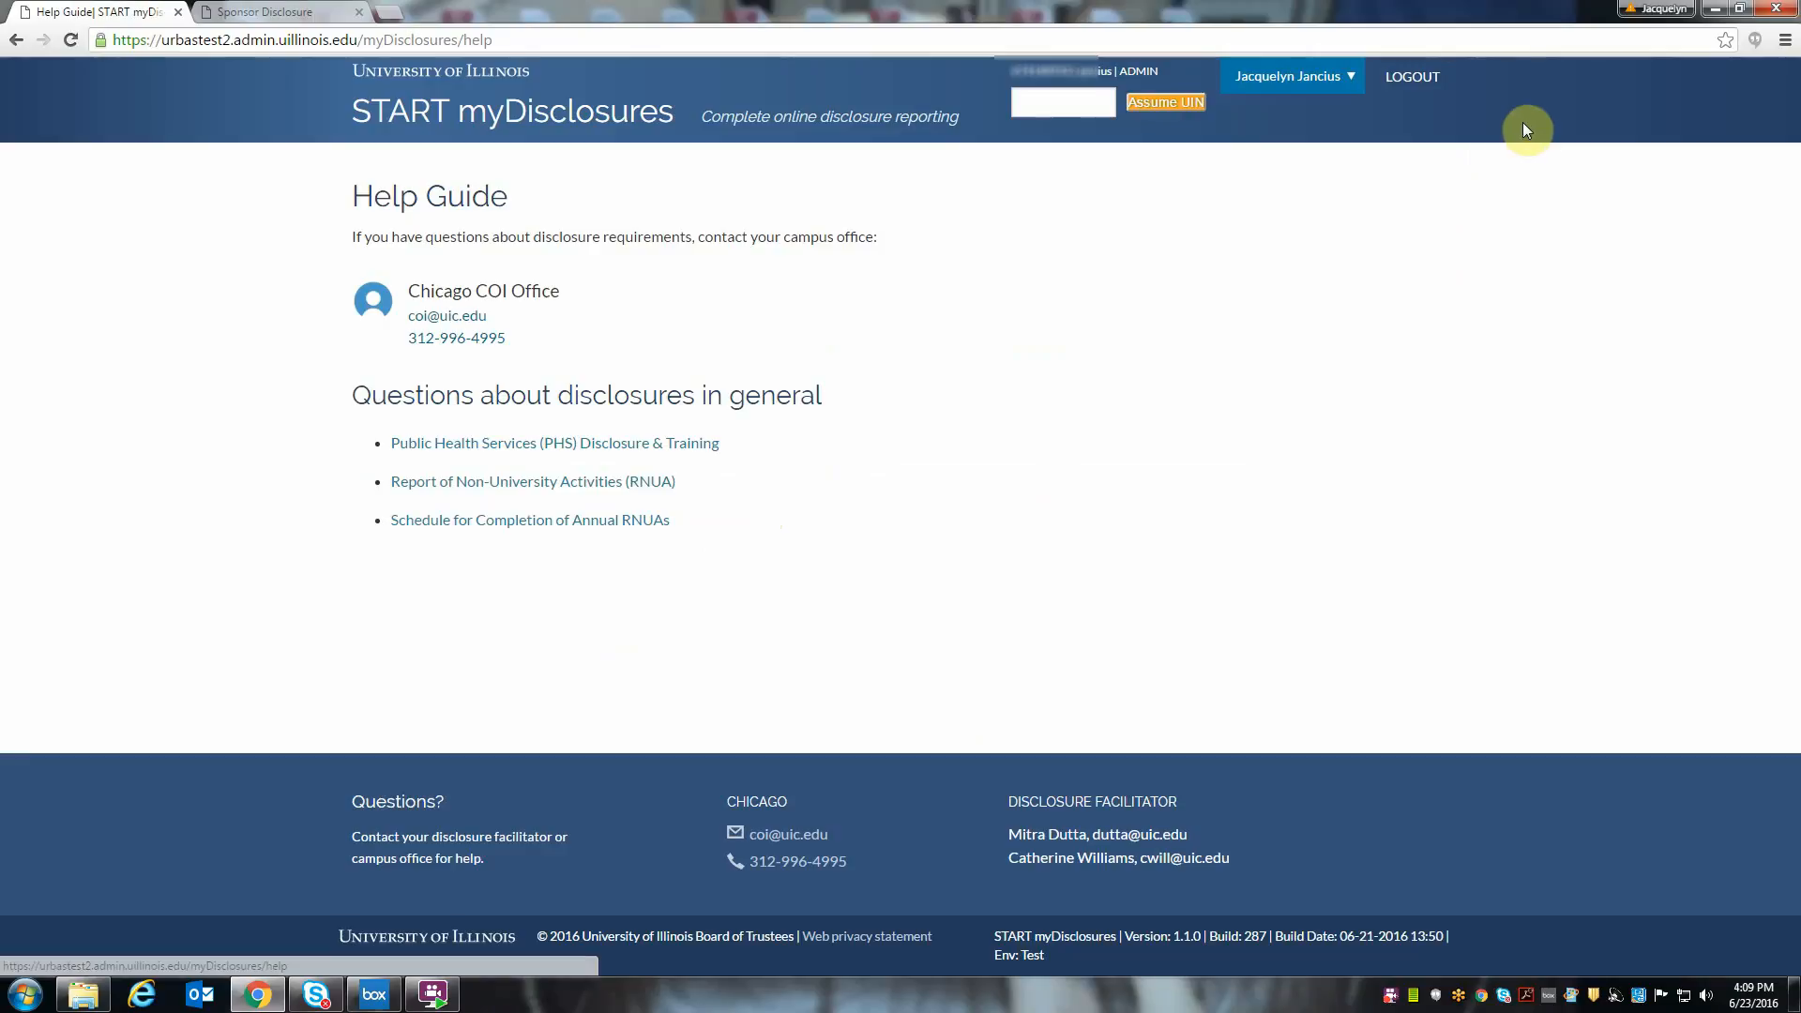
{"action": "left_click", "coordinate": [568, 448]}
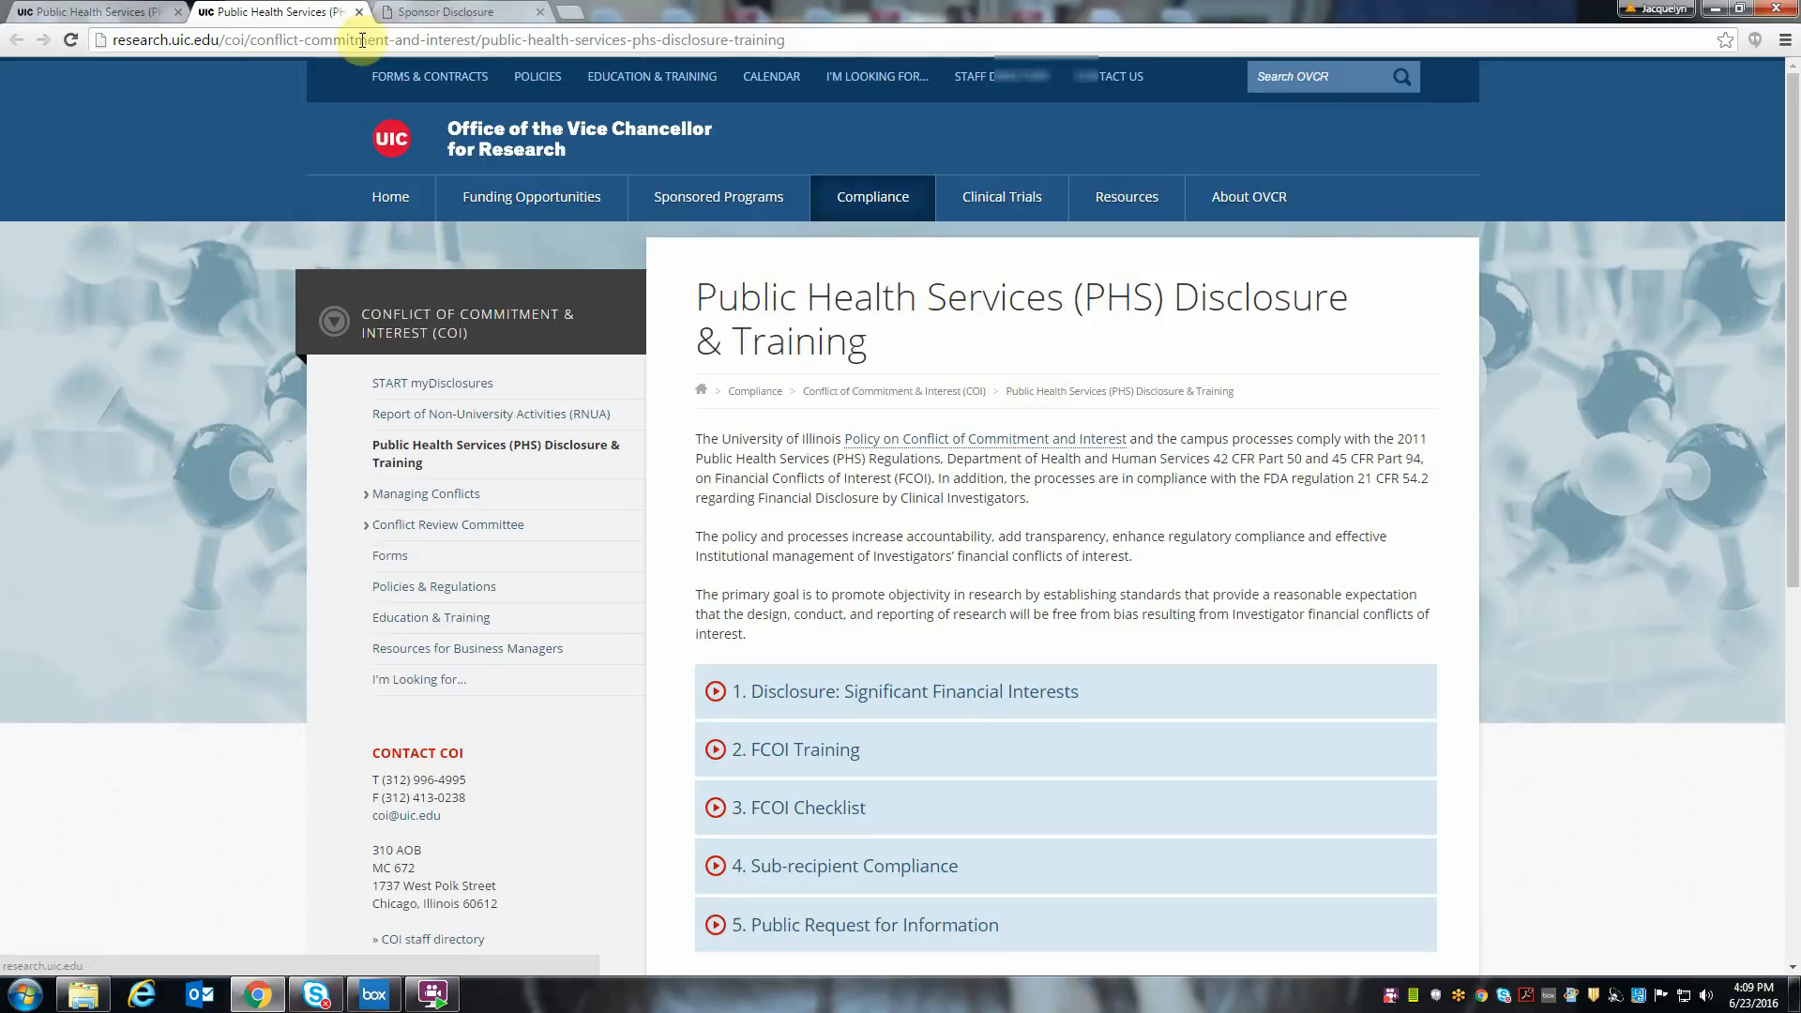
- Open the bookmarked START myDisclosures welcome page in a new browser tab
{"action": "left_click", "coordinate": [571, 12]}
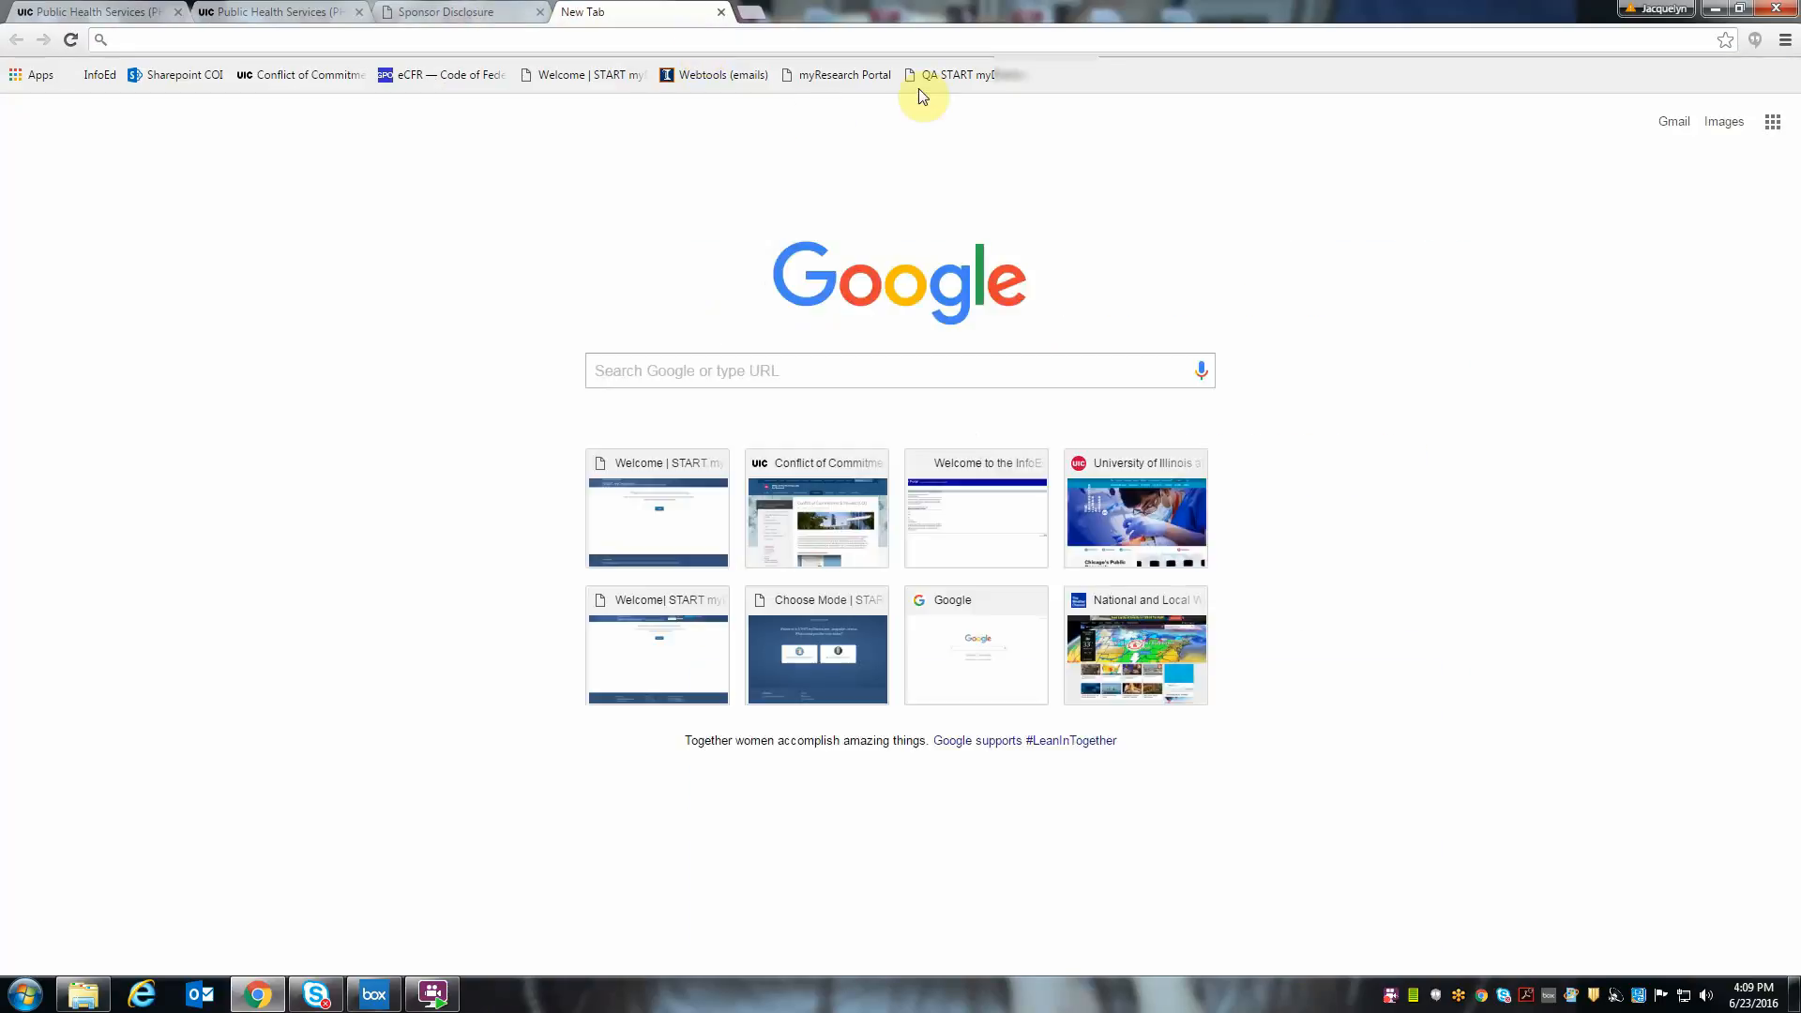
{"action": "left_click", "coordinate": [565, 82]}
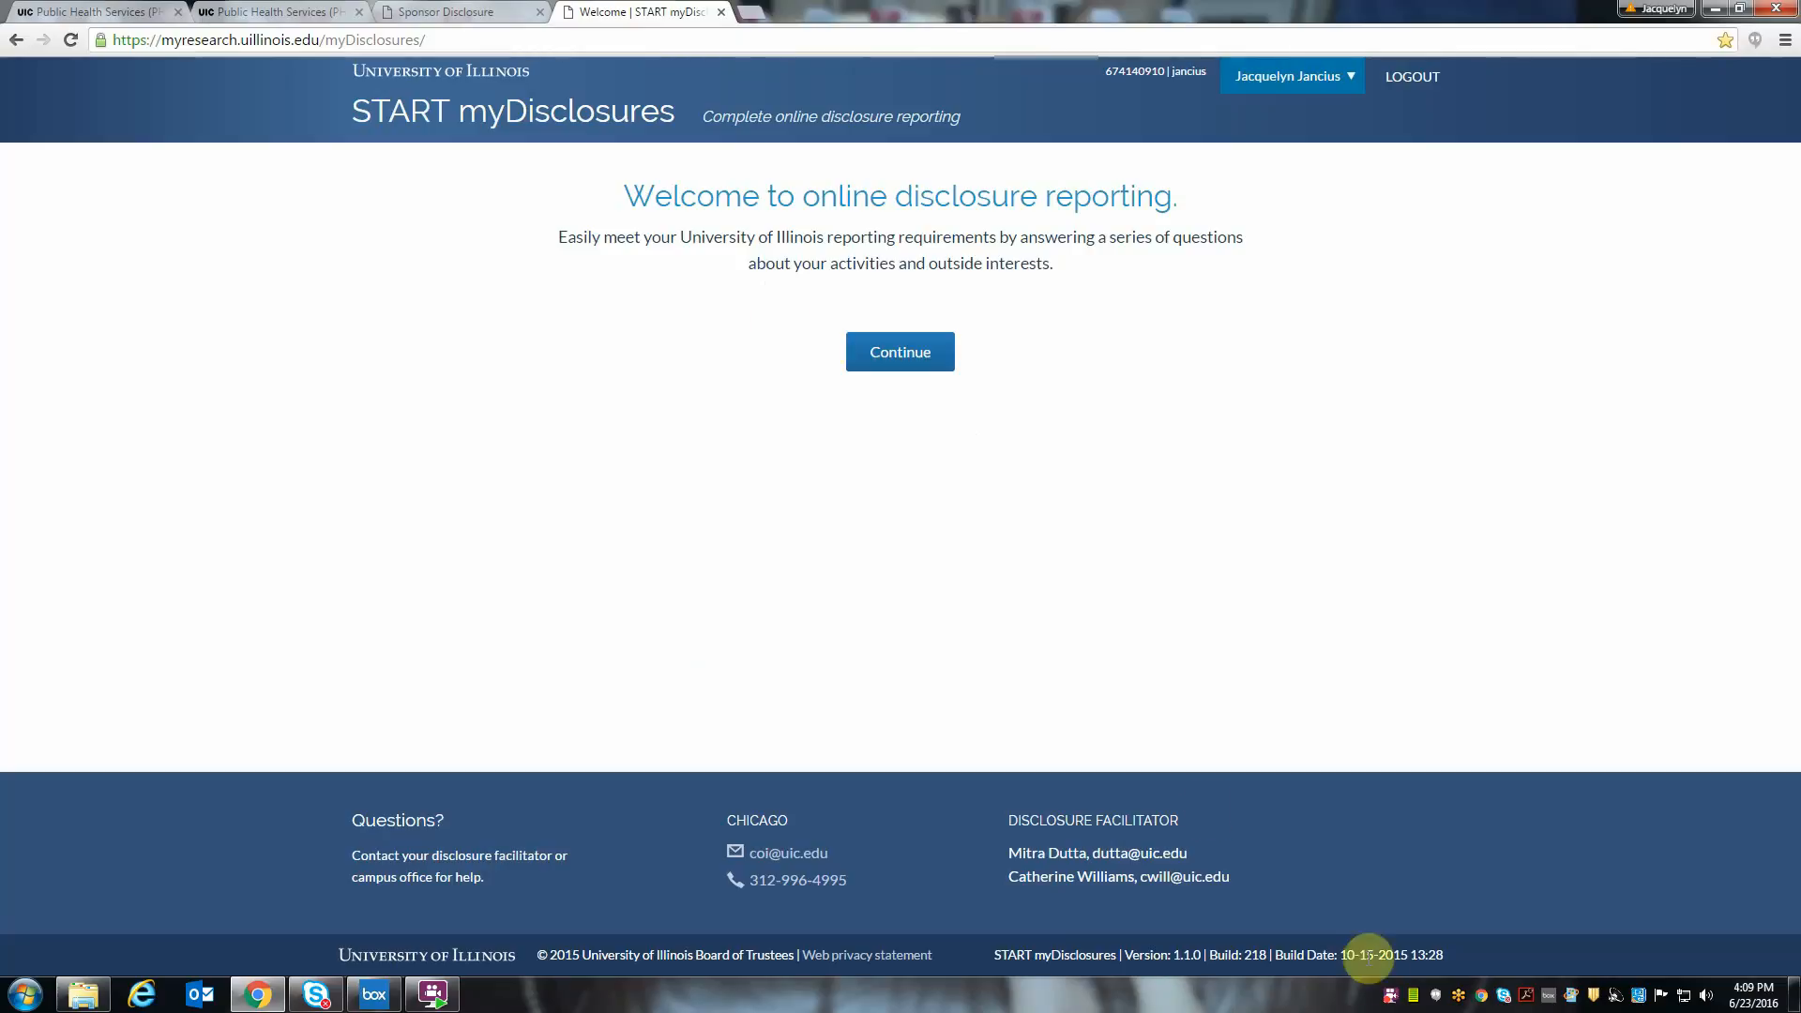
{"action": "right_click", "coordinate": [1391, 994]}
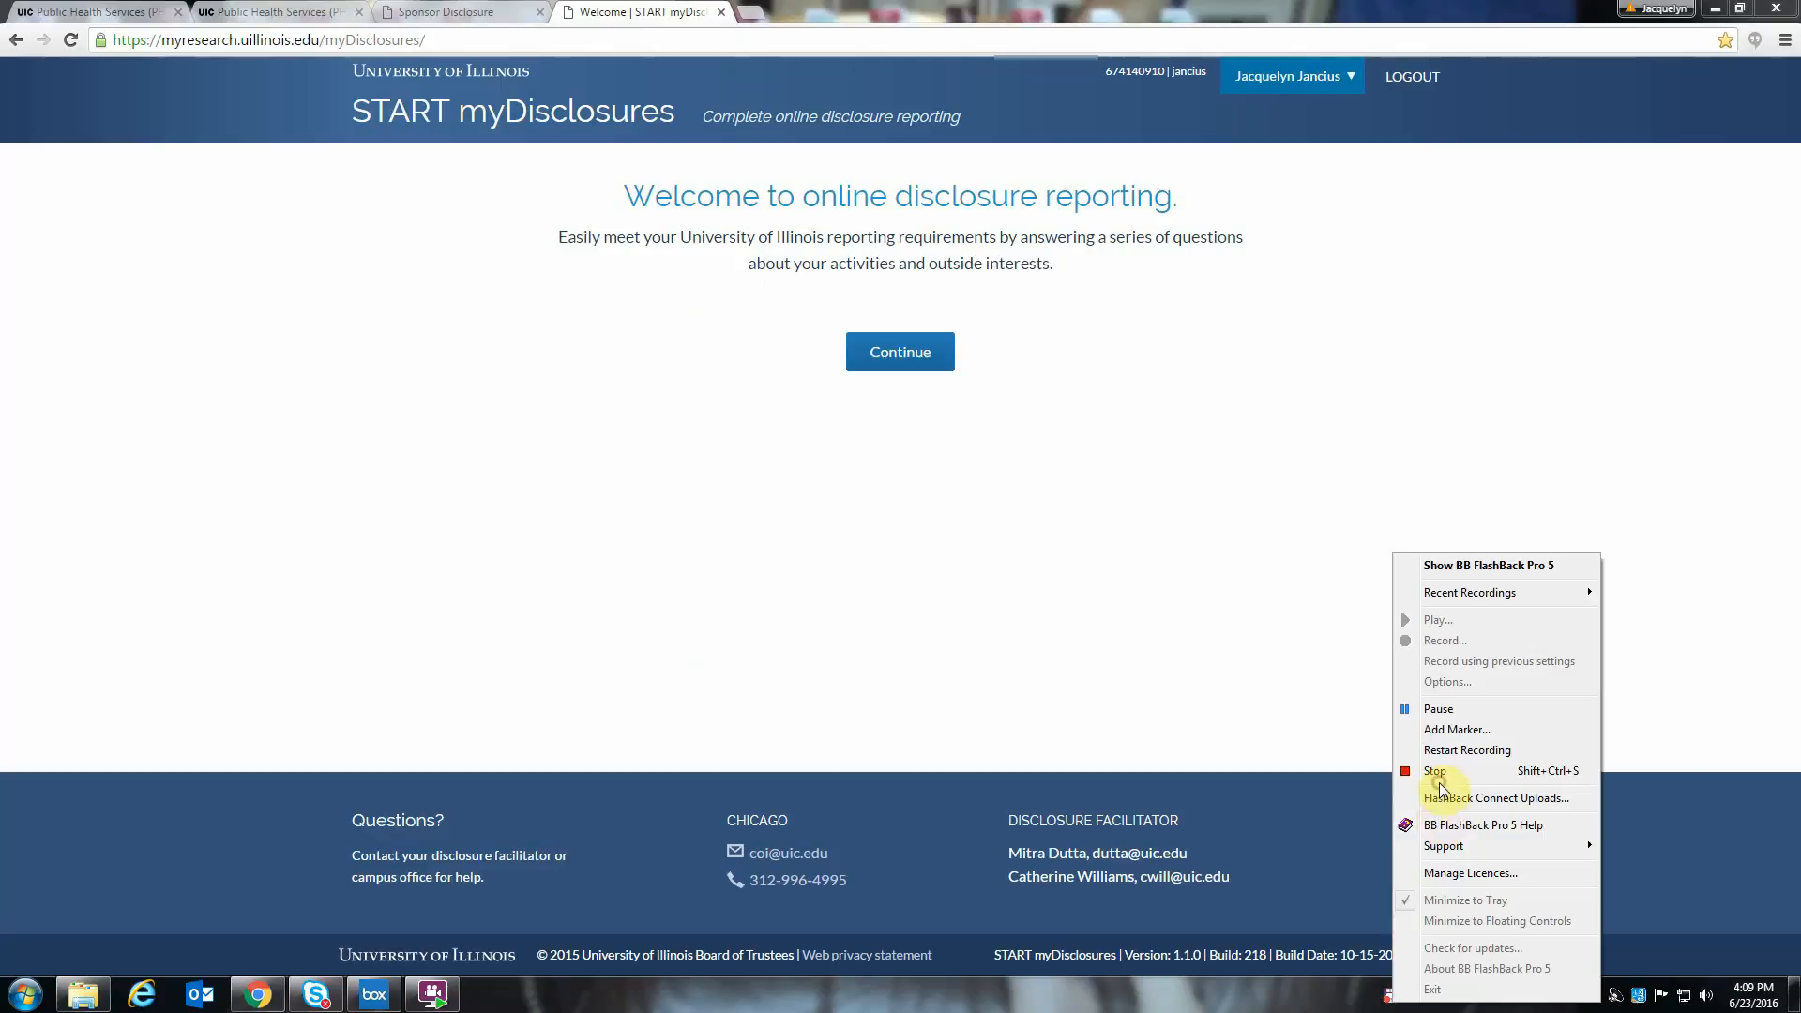